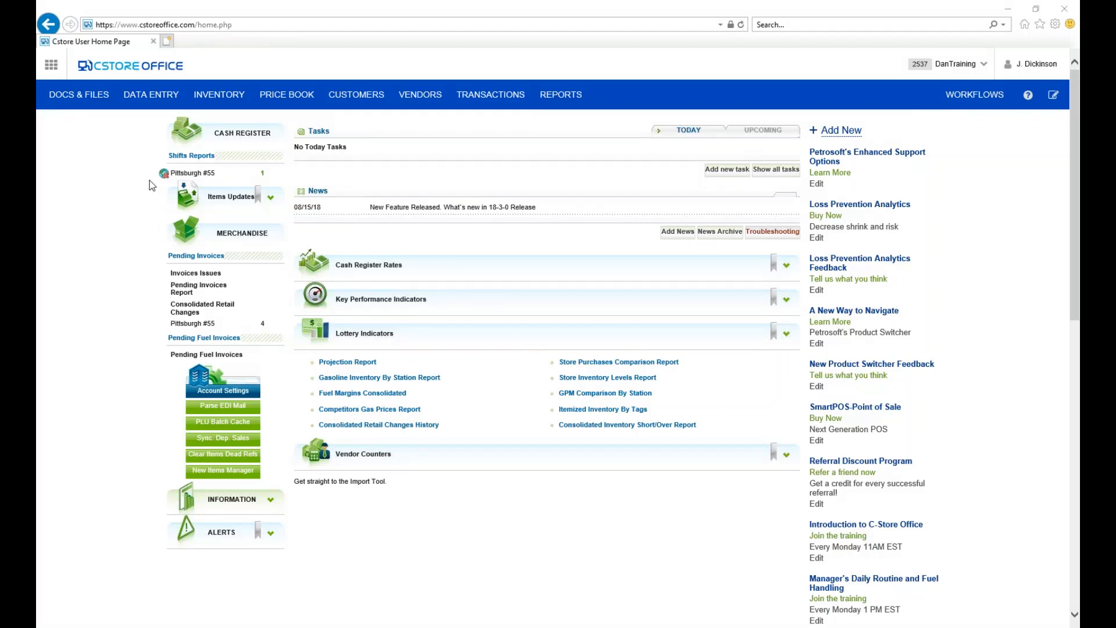
Open the price book's Items list and find items whose description is like "coke".
{"action": "mouse_move", "coordinate": [249, 174]}
{"action": "mouse_move", "coordinate": [287, 107]}
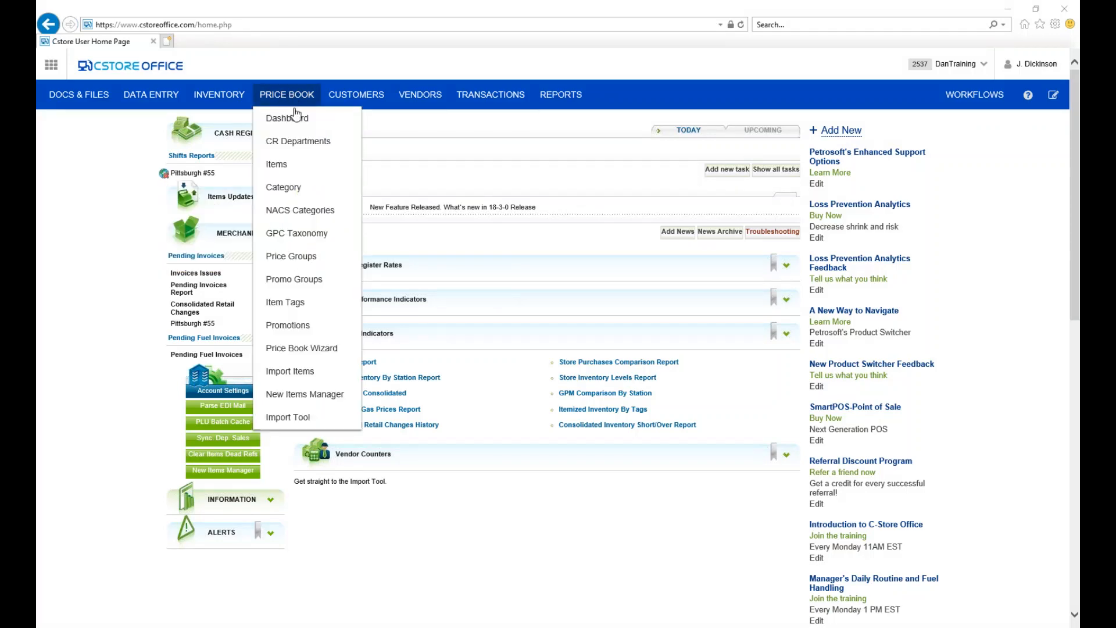
{"action": "left_click", "coordinate": [296, 171]}
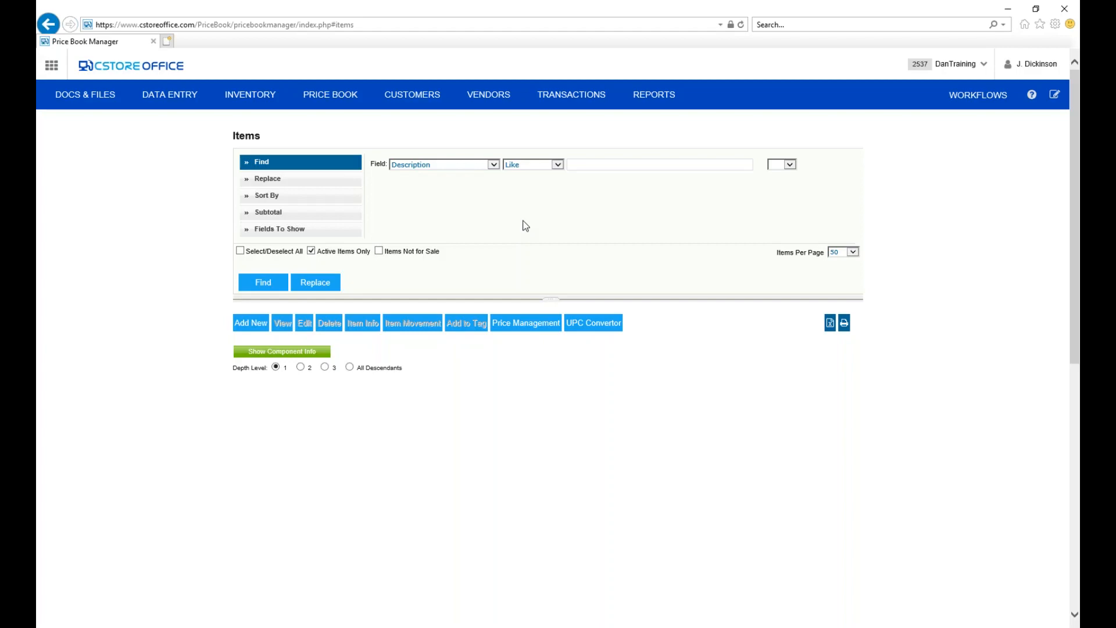
{"action": "left_click", "coordinate": [493, 166]}
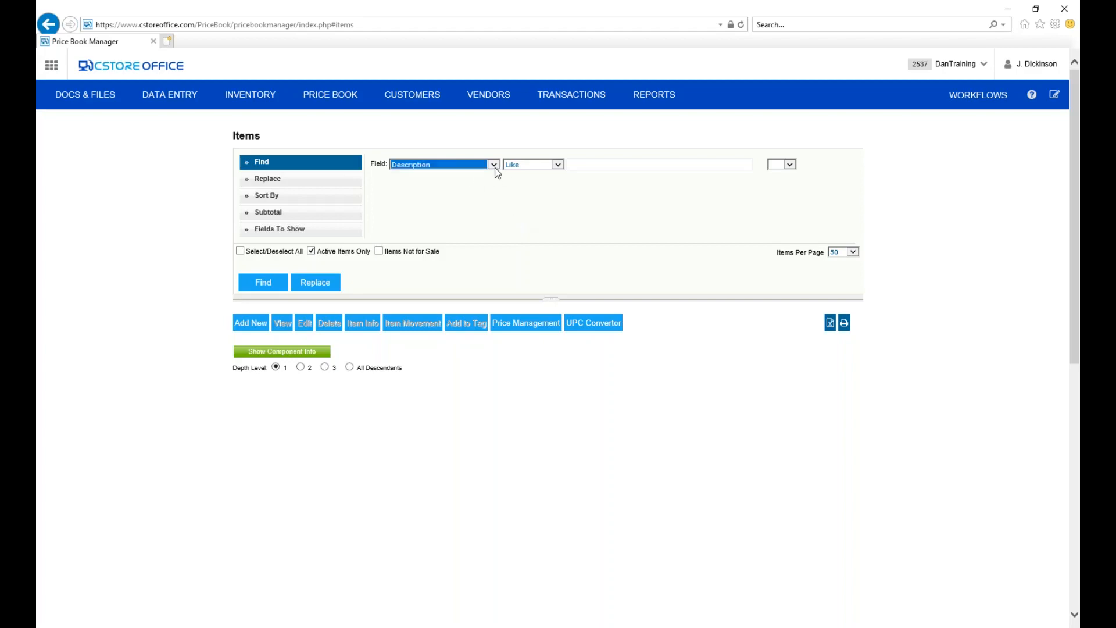
{"action": "left_click", "coordinate": [464, 190]}
{"action": "left_click", "coordinate": [495, 164]}
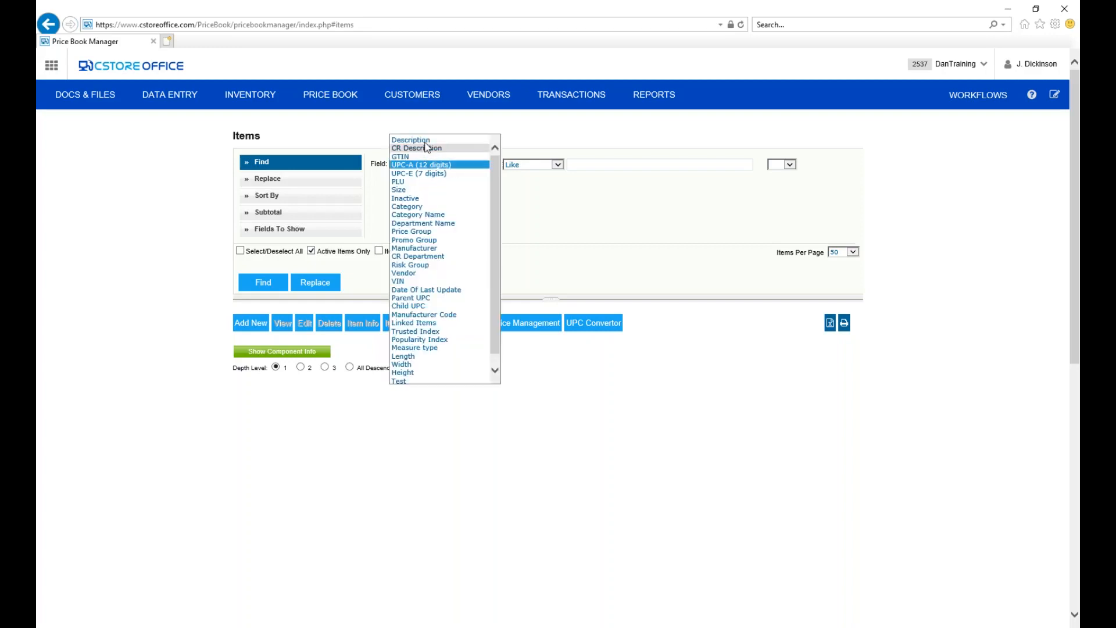
{"action": "left_click", "coordinate": [420, 140]}
{"action": "left_click", "coordinate": [584, 164]}
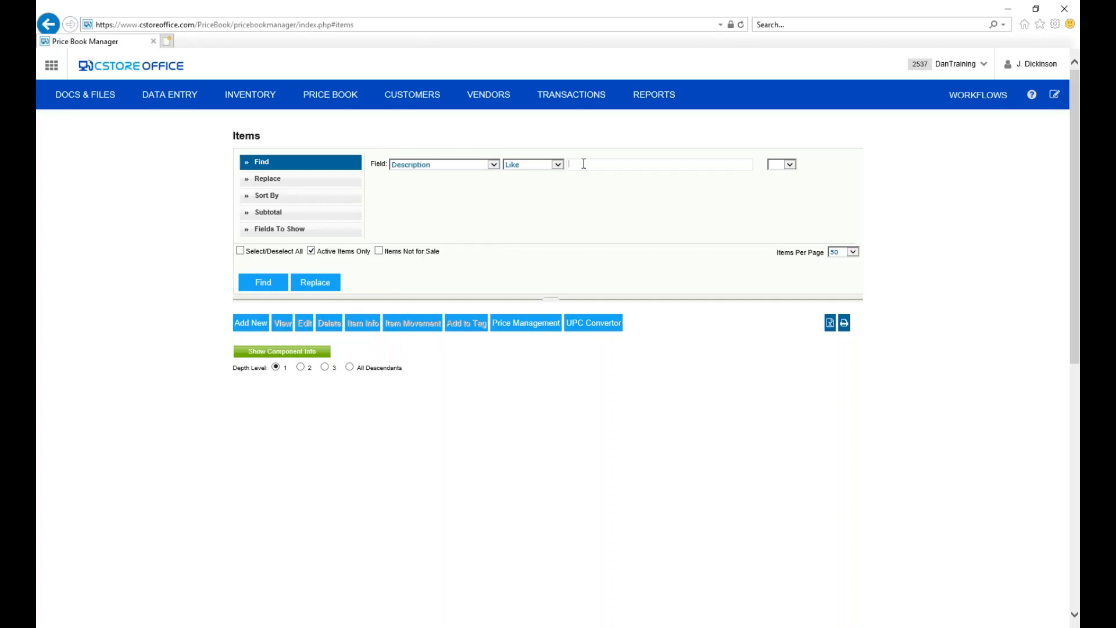
{"action": "type", "text": "coke"}
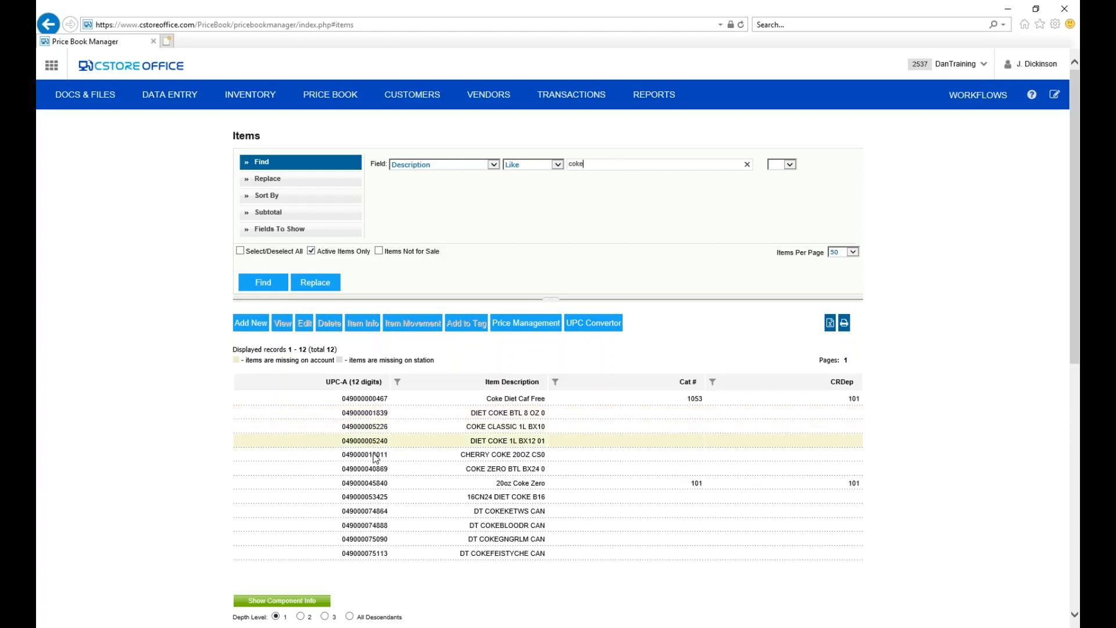
View the CHERRY COKE 20OZ CS0 item record and expand its Sales & Retail section.
{"action": "left_click", "coordinate": [429, 457]}
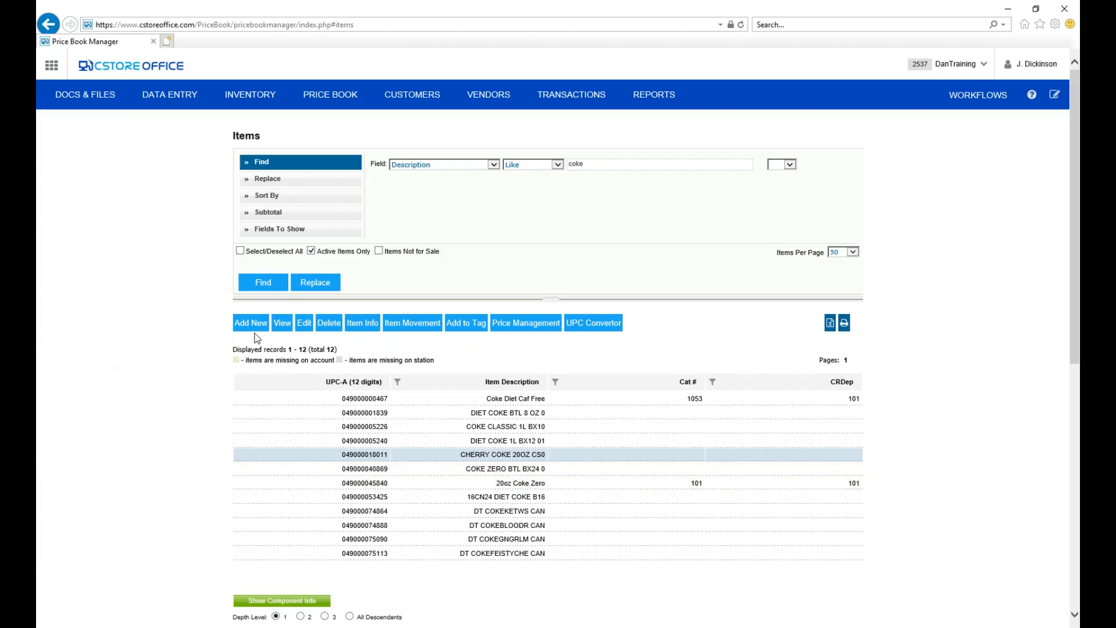
{"action": "left_click", "coordinate": [283, 324]}
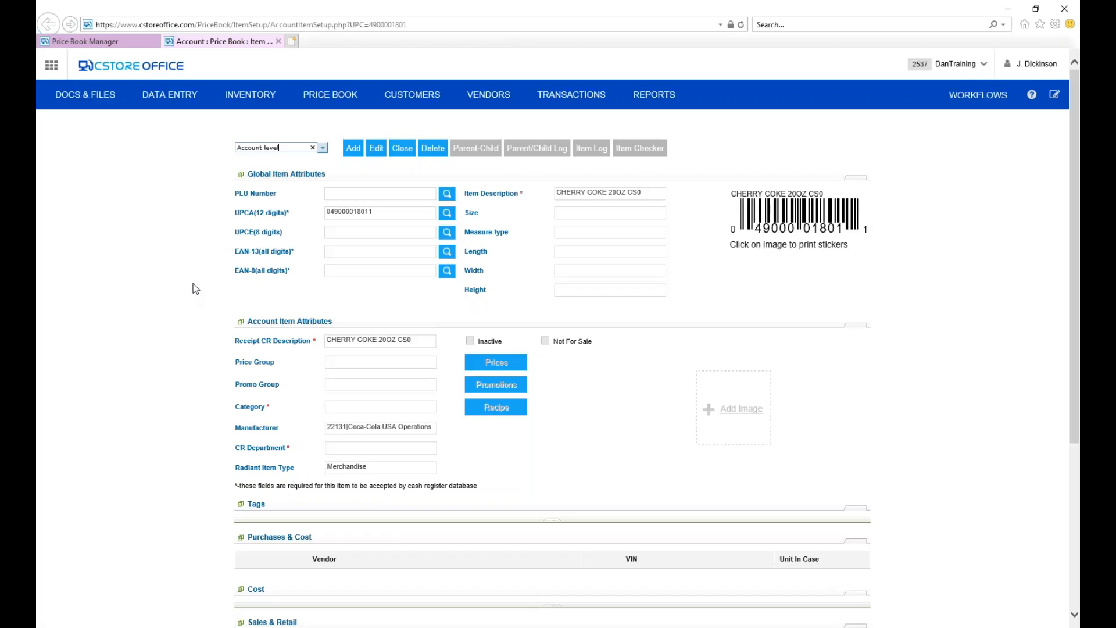
{"action": "scroll", "coordinate": [205, 278], "scroll_direction": "down", "scroll_amount": 1}
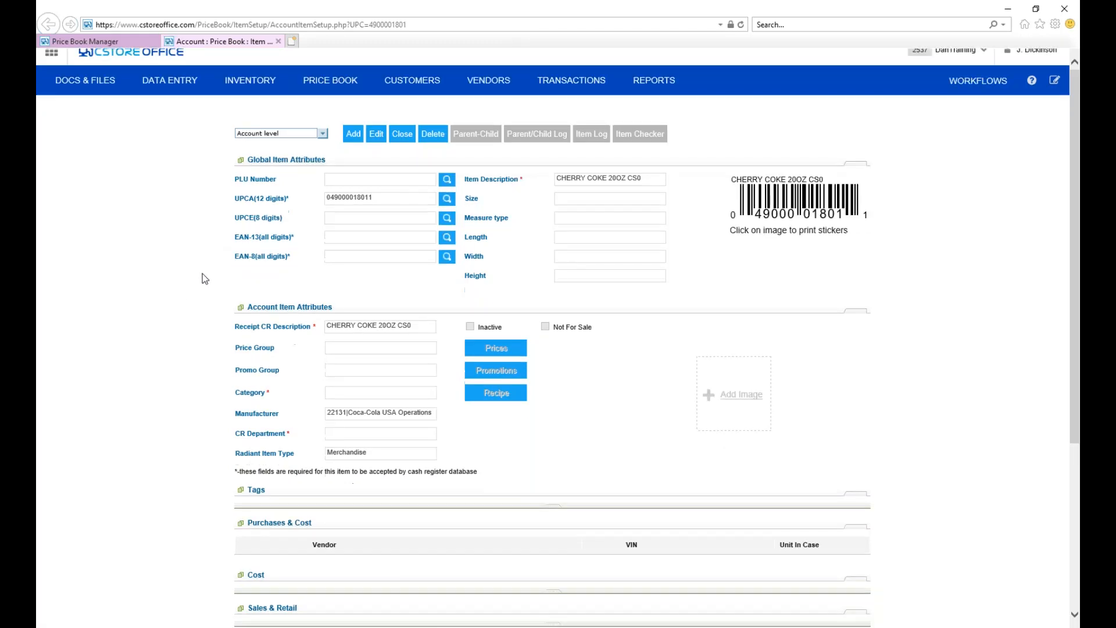
{"action": "scroll", "coordinate": [203, 275], "scroll_direction": "down", "scroll_amount": 3}
{"action": "scroll", "coordinate": [203, 274], "scroll_direction": "up", "scroll_amount": 2}
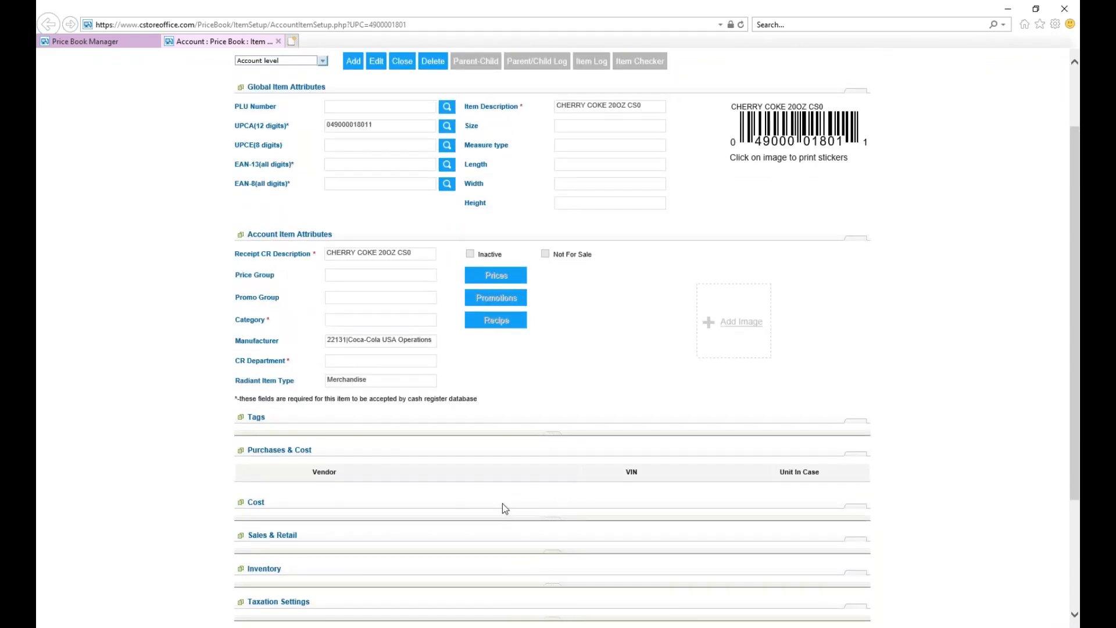
{"action": "scroll", "coordinate": [504, 509], "scroll_direction": "down", "scroll_amount": 1}
{"action": "scroll", "coordinate": [324, 494], "scroll_direction": "down", "scroll_amount": 2}
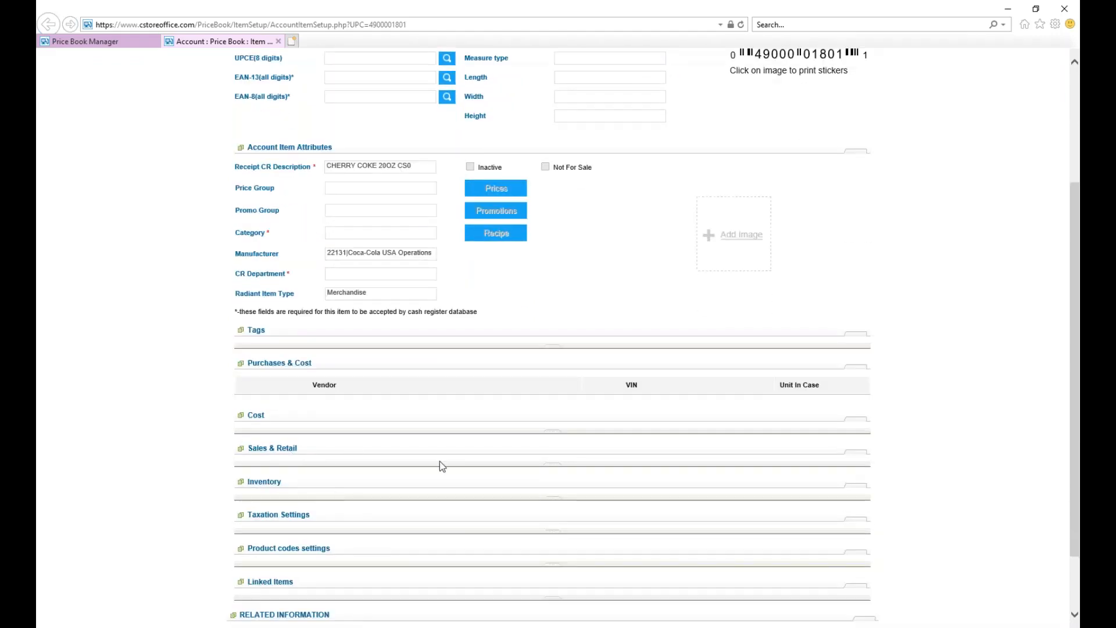
{"action": "mouse_move", "coordinate": [554, 470]}
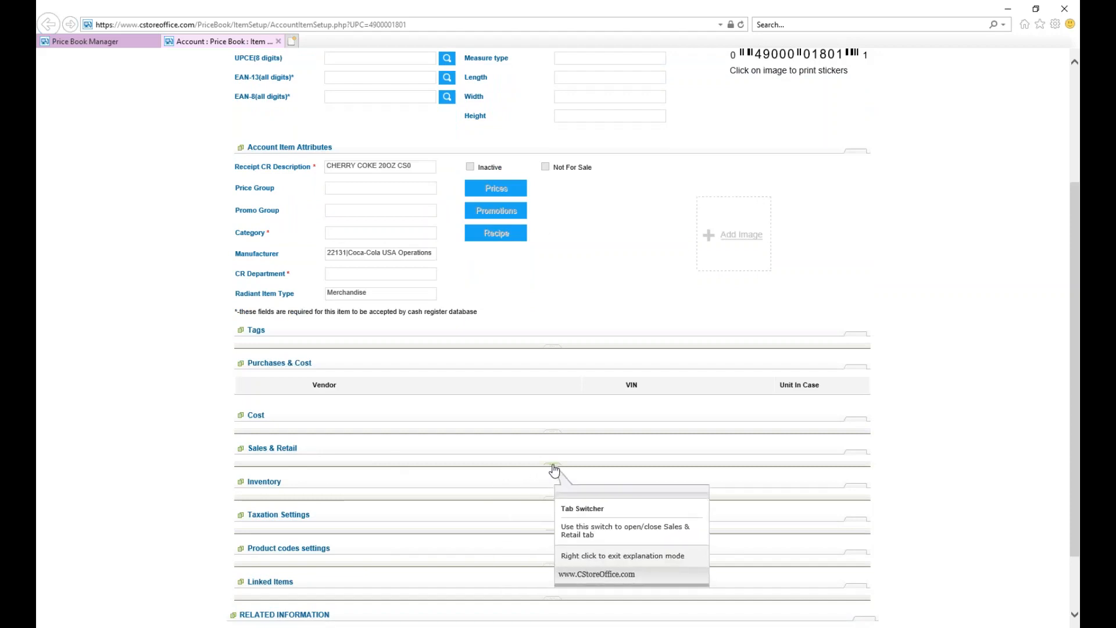
{"action": "left_click", "coordinate": [553, 465]}
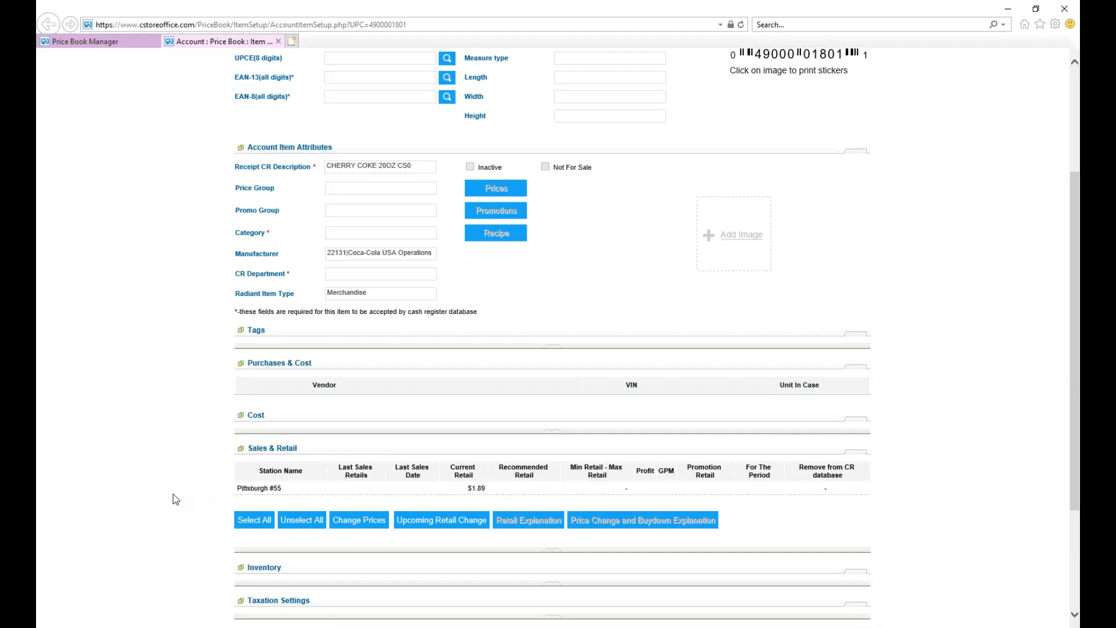
Start a price change for the Pittsburgh #55 station with a new retail value of 1.99.
{"action": "left_click", "coordinate": [270, 491]}
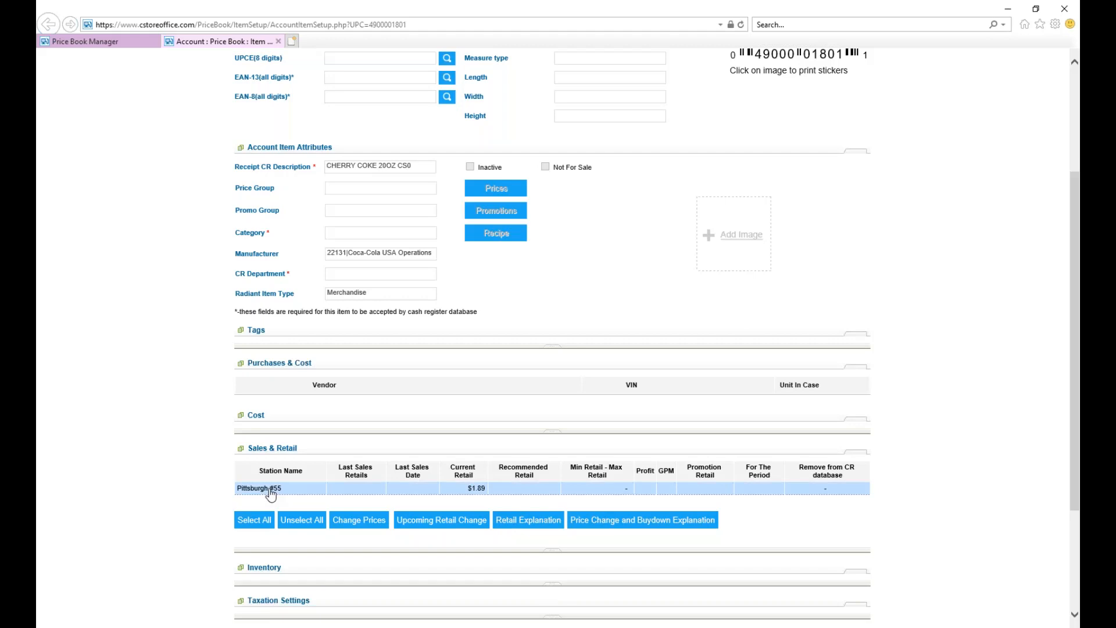
{"action": "left_click", "coordinate": [372, 527]}
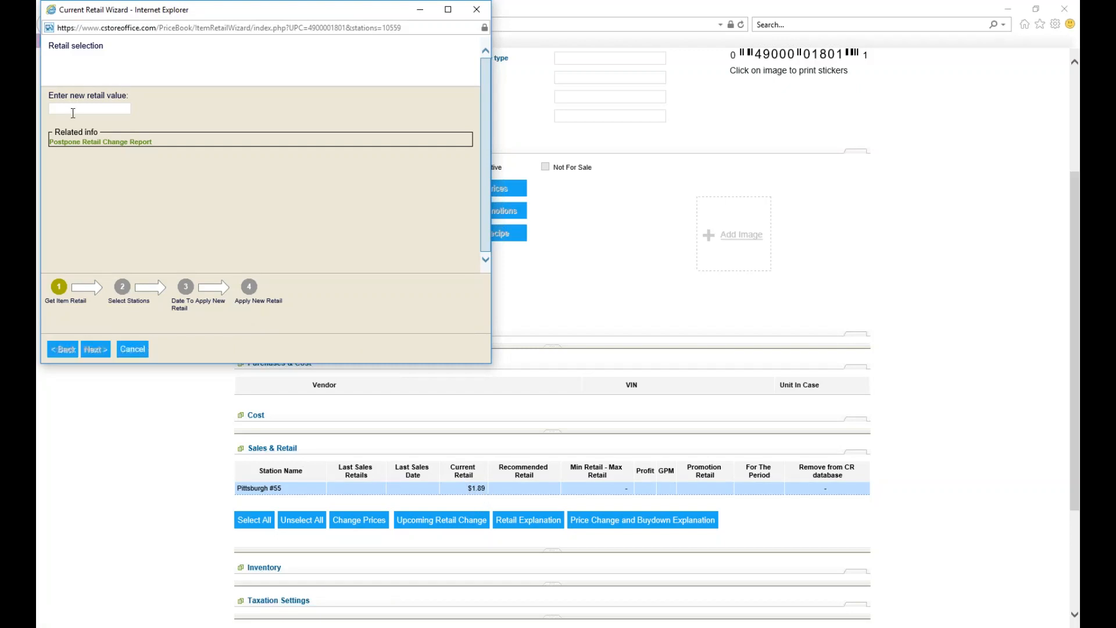
{"action": "type", "text": "1.99"}
{"action": "left_click", "coordinate": [99, 351]}
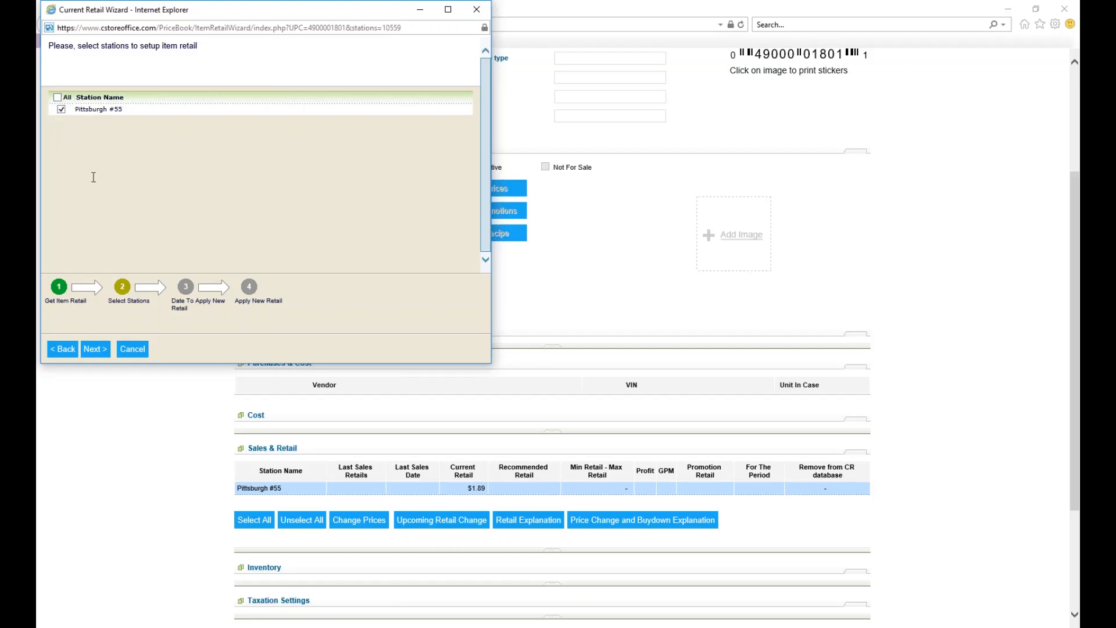
{"action": "left_click", "coordinate": [95, 349]}
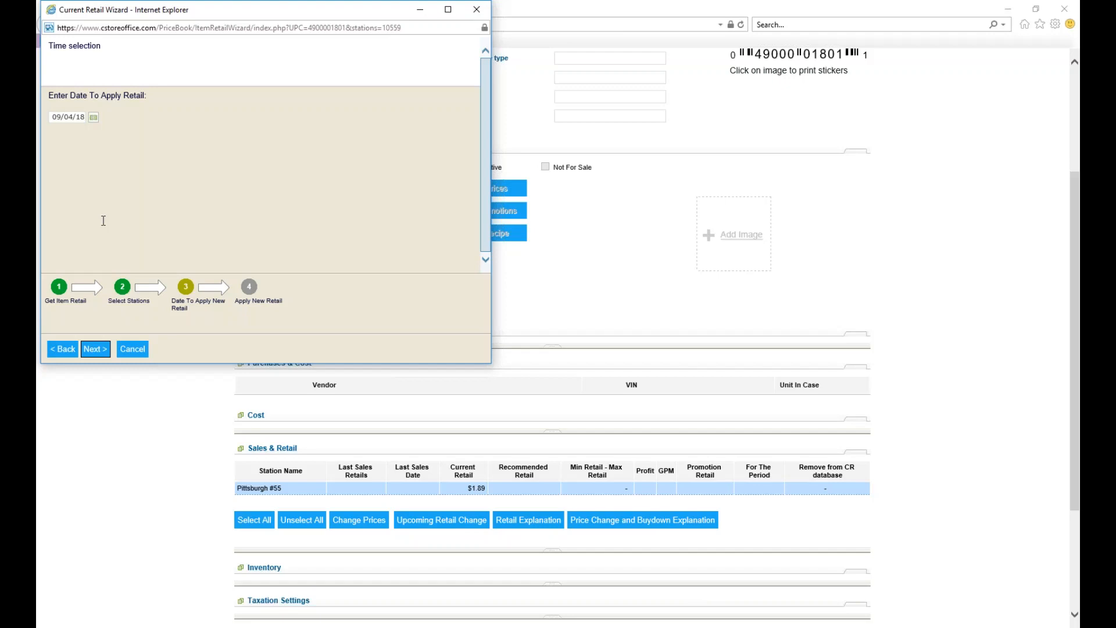
Set the date to apply the new retail to 09/04/18 and finish the price change.
{"action": "left_click", "coordinate": [94, 118]}
{"action": "left_click", "coordinate": [86, 173]}
{"action": "left_click", "coordinate": [93, 120]}
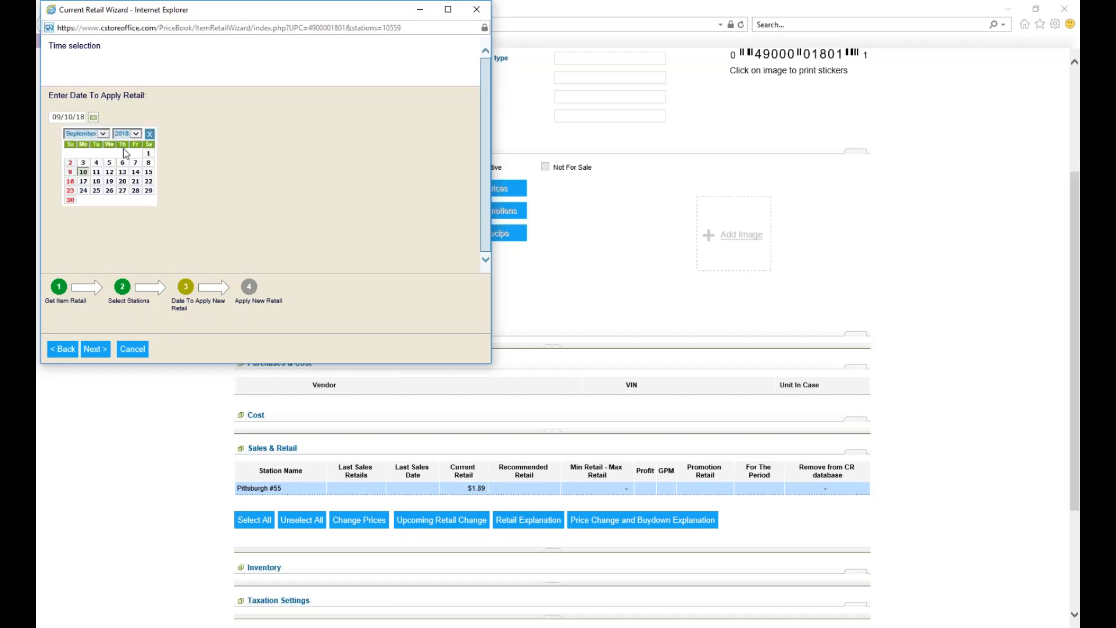
{"action": "left_click", "coordinate": [99, 164]}
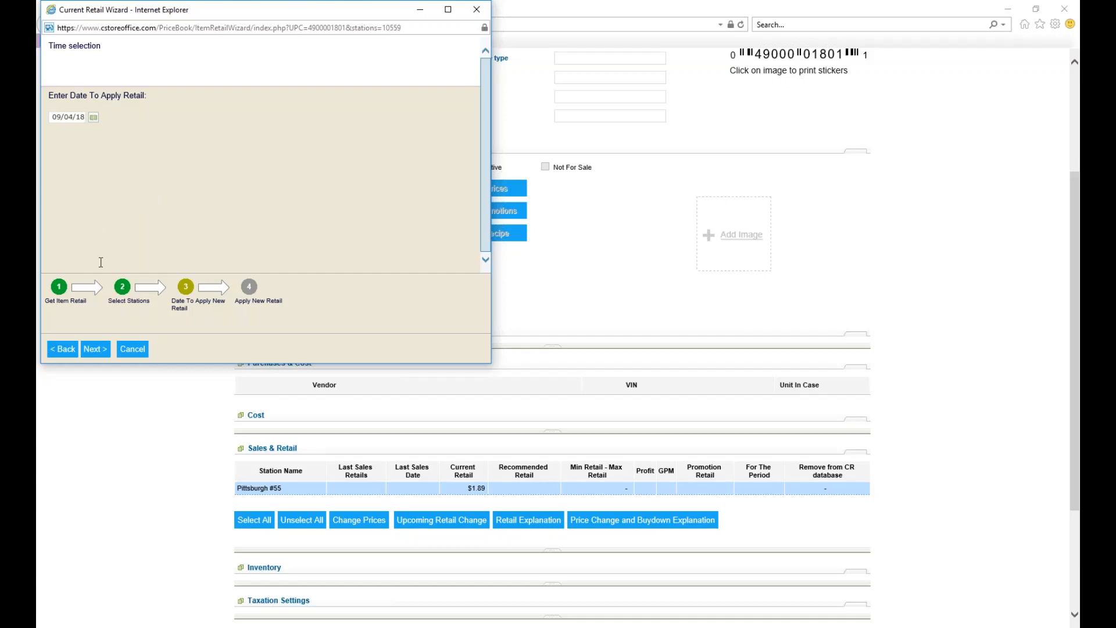
{"action": "left_click", "coordinate": [97, 351]}
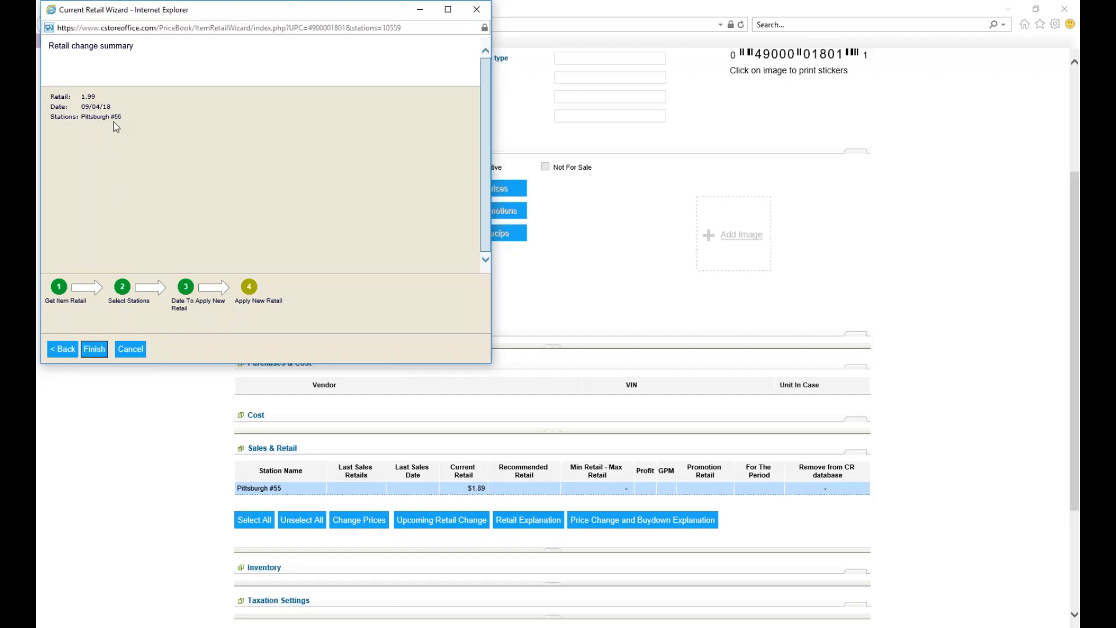
{"action": "left_click", "coordinate": [91, 350]}
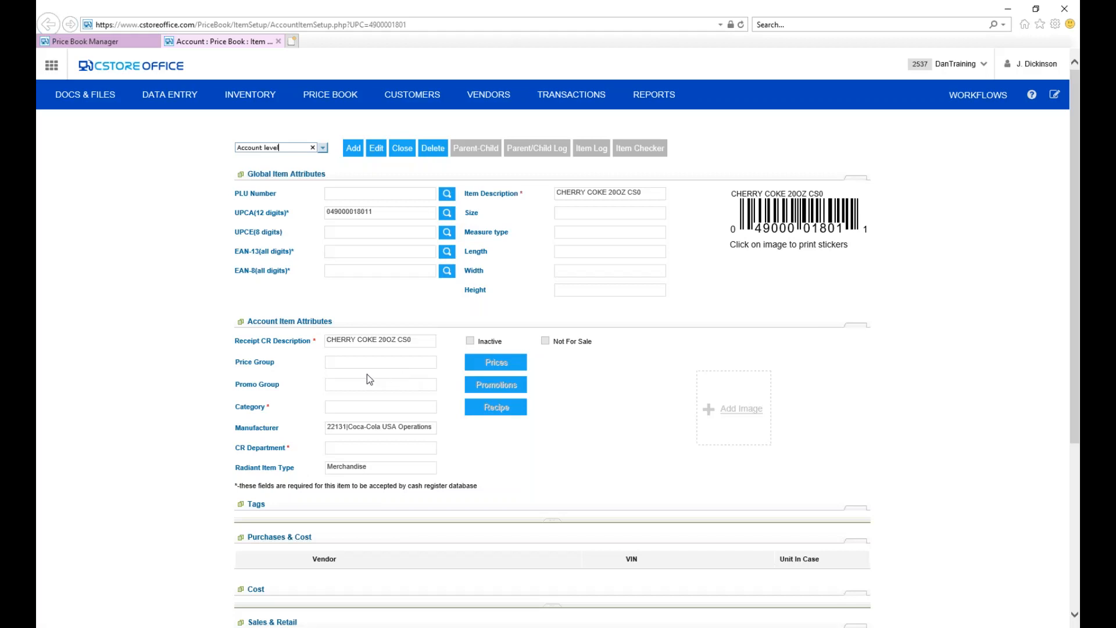
Return to the price book's Items list and review which item fields can be replaced in bulk.
{"action": "left_click", "coordinate": [330, 95]}
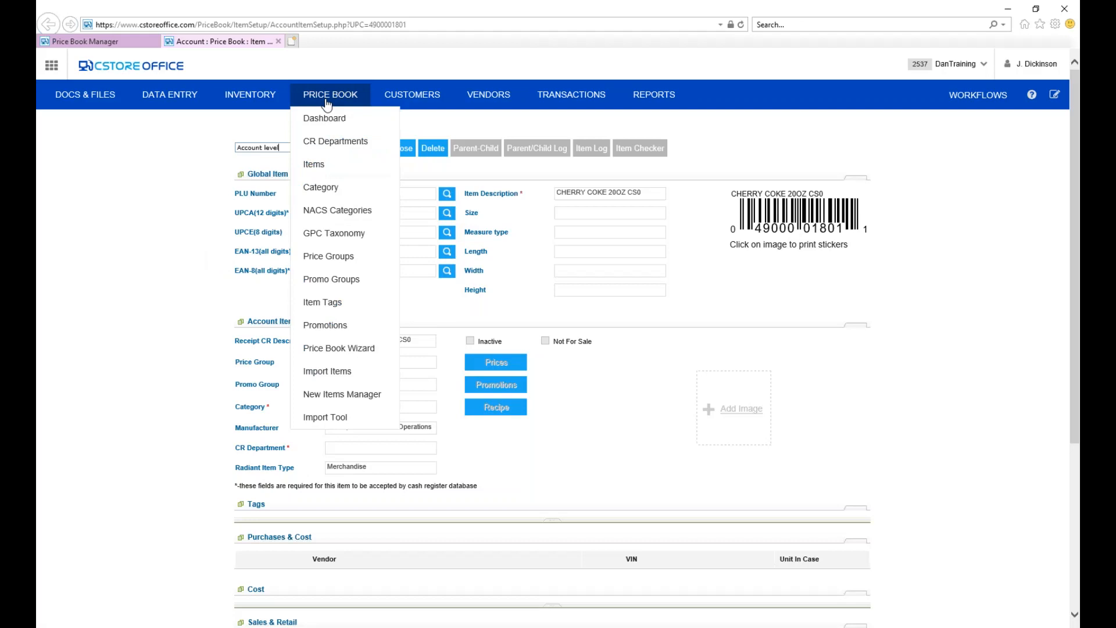
{"action": "left_click", "coordinate": [342, 177]}
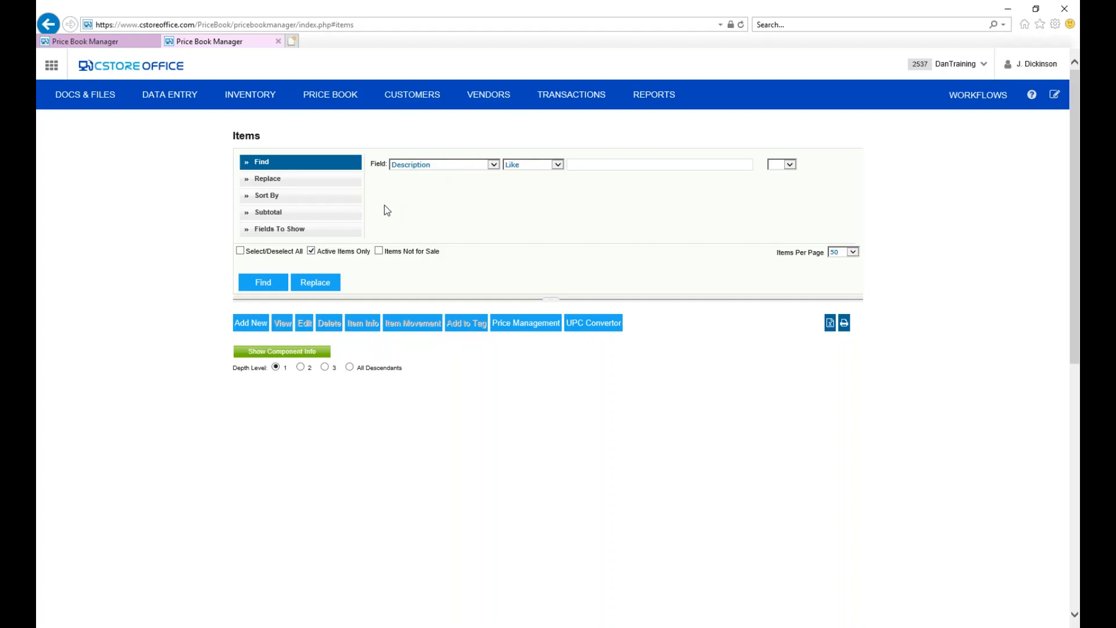
{"action": "left_click", "coordinate": [348, 182]}
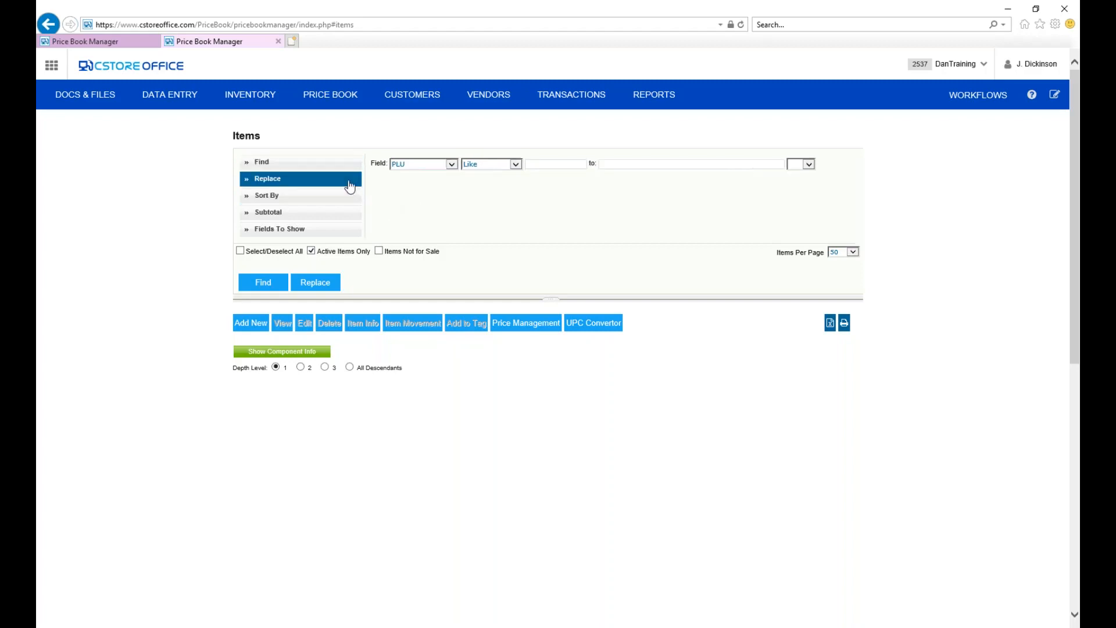
{"action": "left_click", "coordinate": [451, 164]}
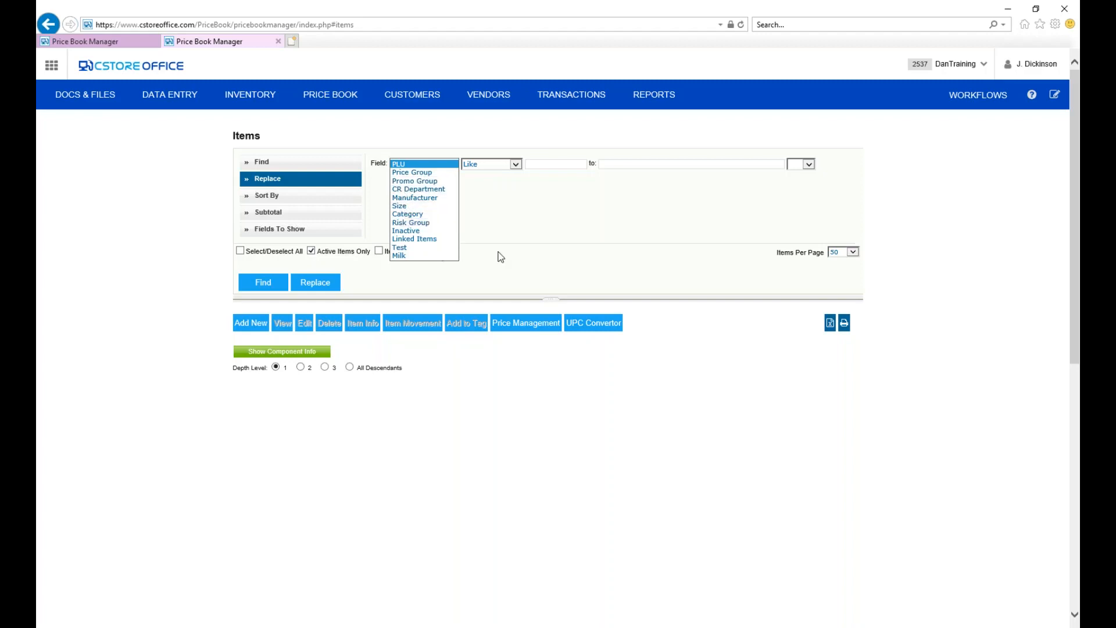
{"action": "left_click", "coordinate": [512, 237]}
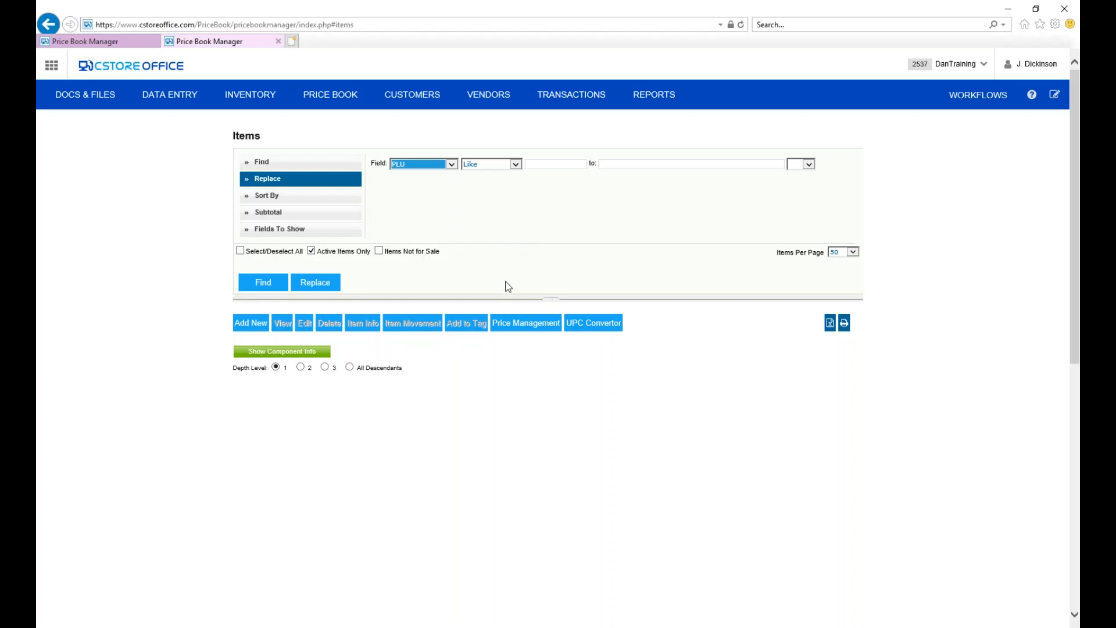
Open Price Management and find the items whose vendor equals Coca Cola Refreshment.
{"action": "left_click", "coordinate": [536, 324]}
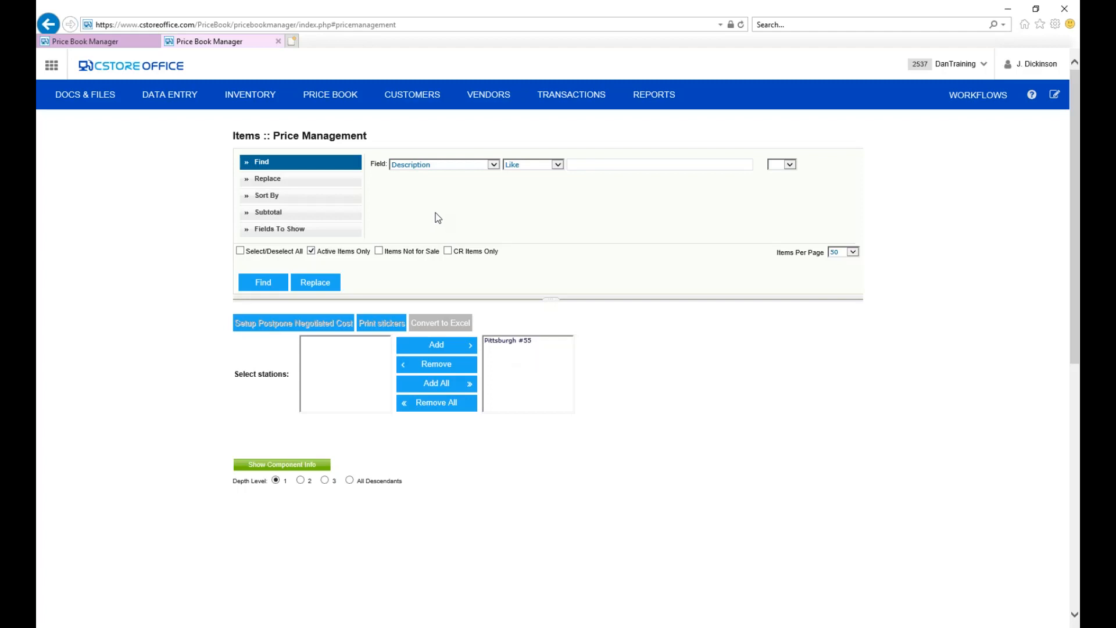
{"action": "left_click", "coordinate": [482, 165]}
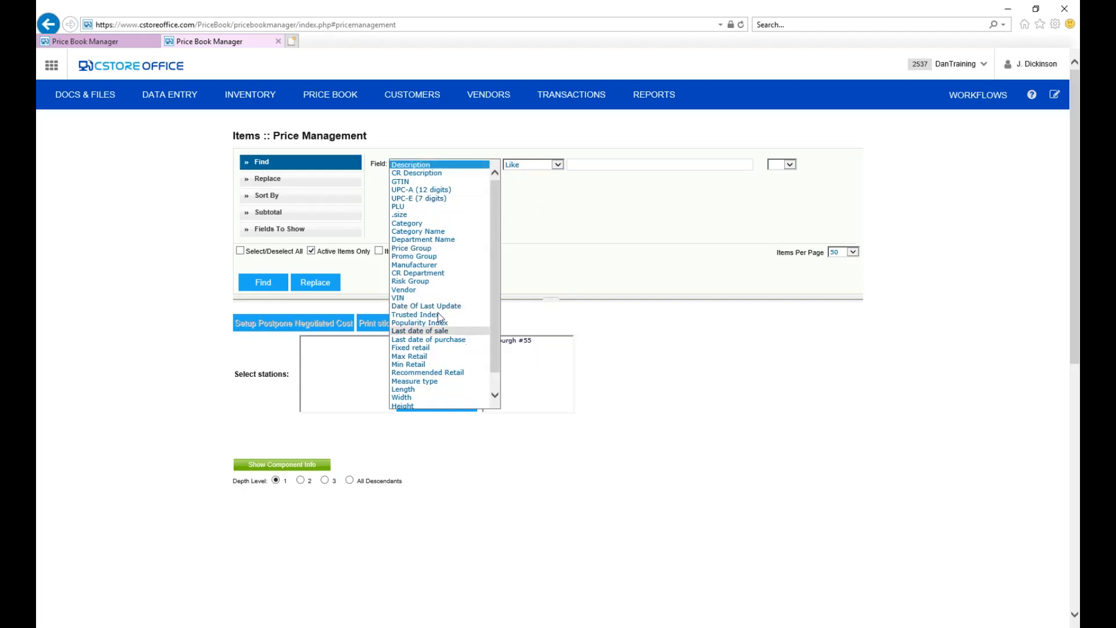
{"action": "left_click", "coordinate": [421, 291]}
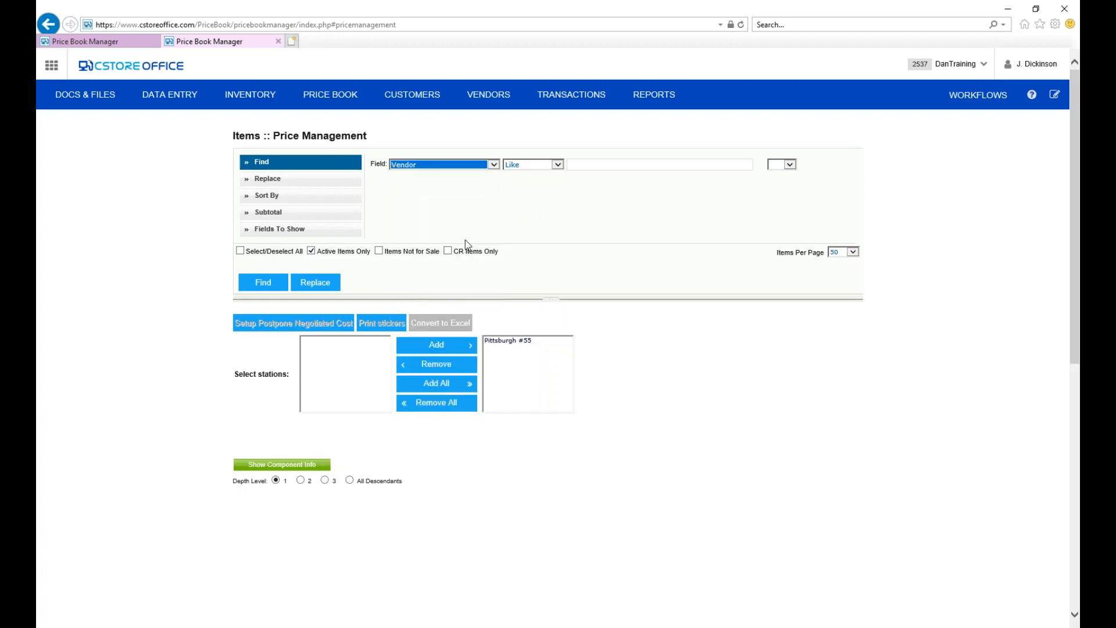
{"action": "left_click", "coordinate": [557, 166]}
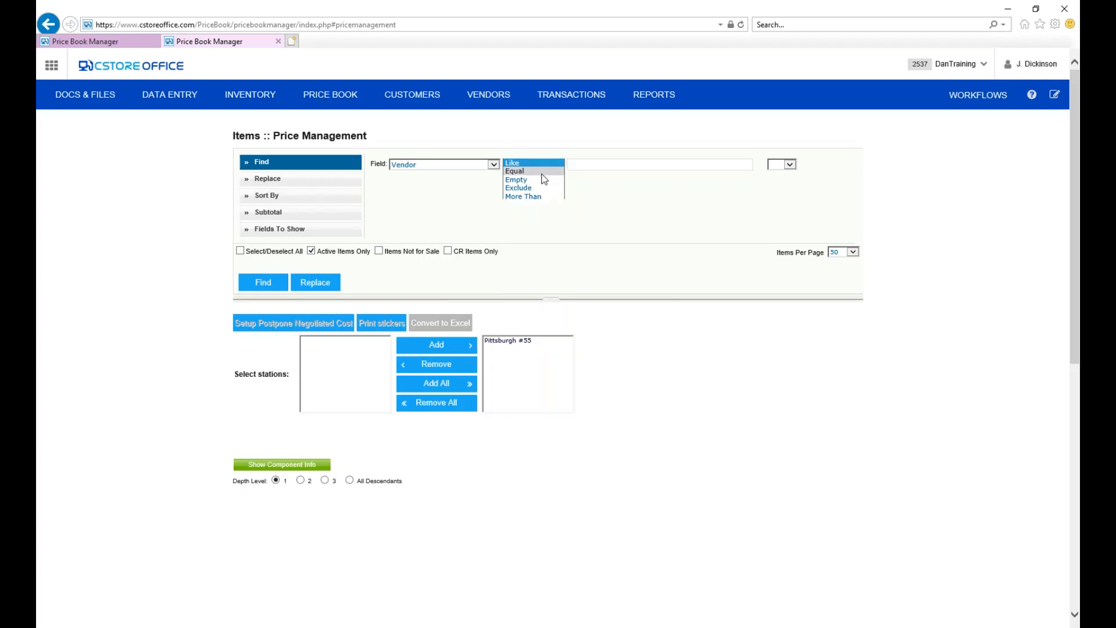
{"action": "left_click", "coordinate": [543, 174]}
{"action": "left_click", "coordinate": [749, 167]}
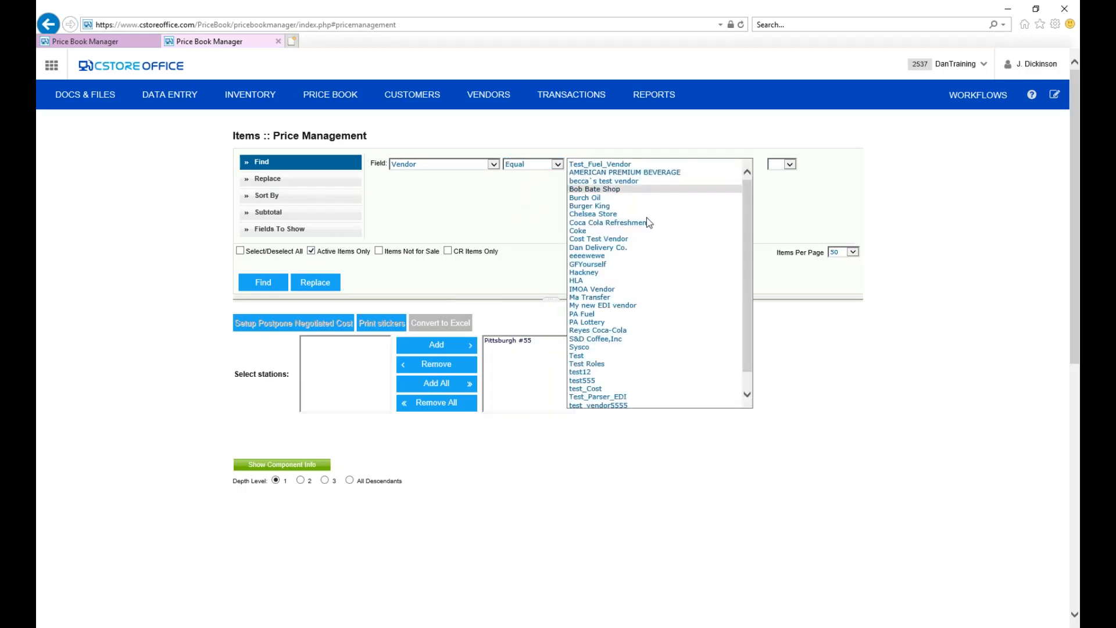
{"action": "left_click", "coordinate": [617, 223]}
{"action": "left_click", "coordinate": [256, 286]}
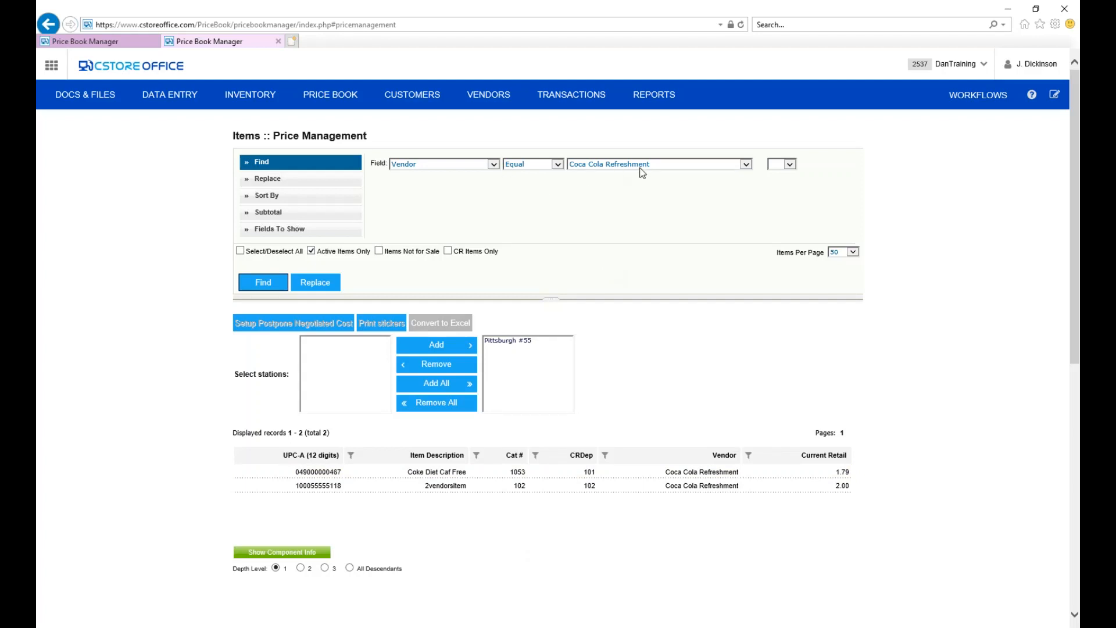
Change the vendor criterion to Coke and find the matching items.
{"action": "left_click", "coordinate": [746, 164]}
{"action": "left_click", "coordinate": [578, 170]}
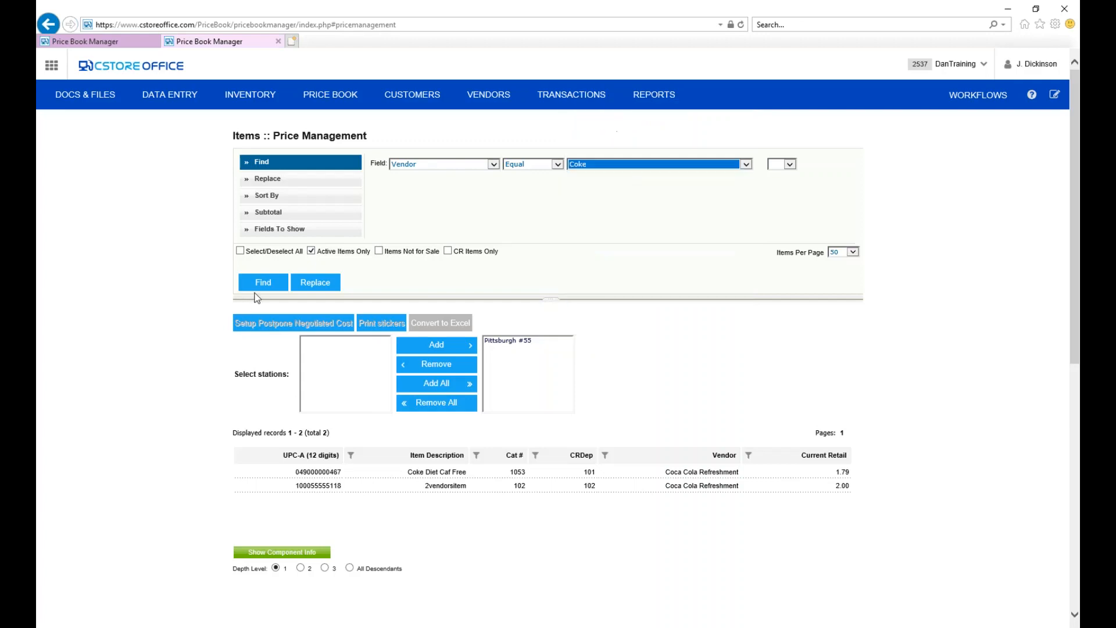
{"action": "left_click", "coordinate": [260, 283]}
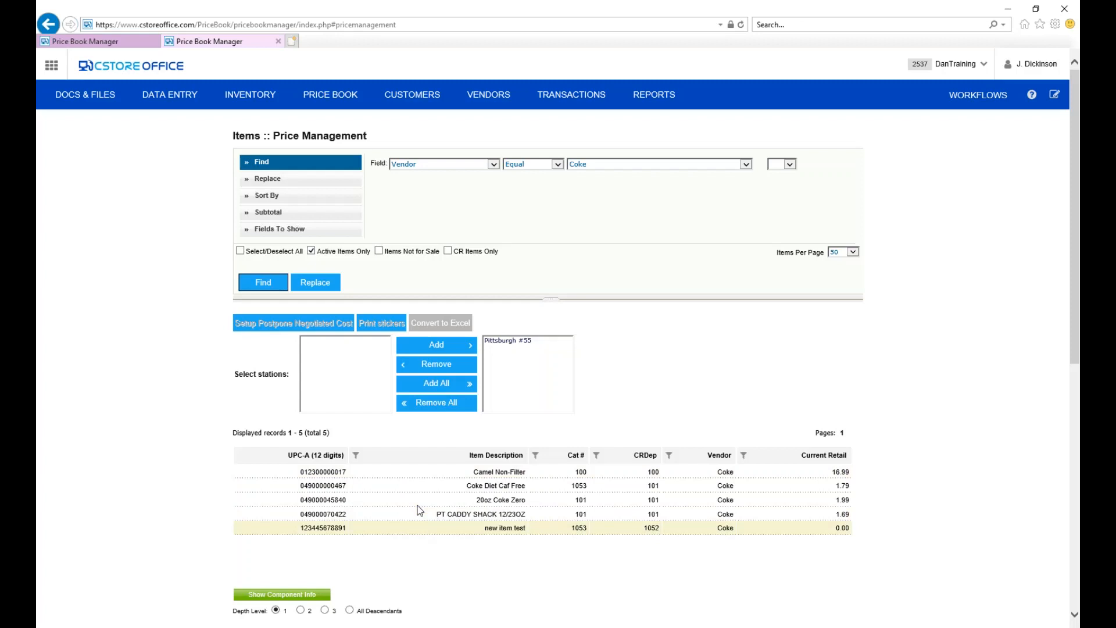
{"action": "left_click", "coordinate": [431, 501]}
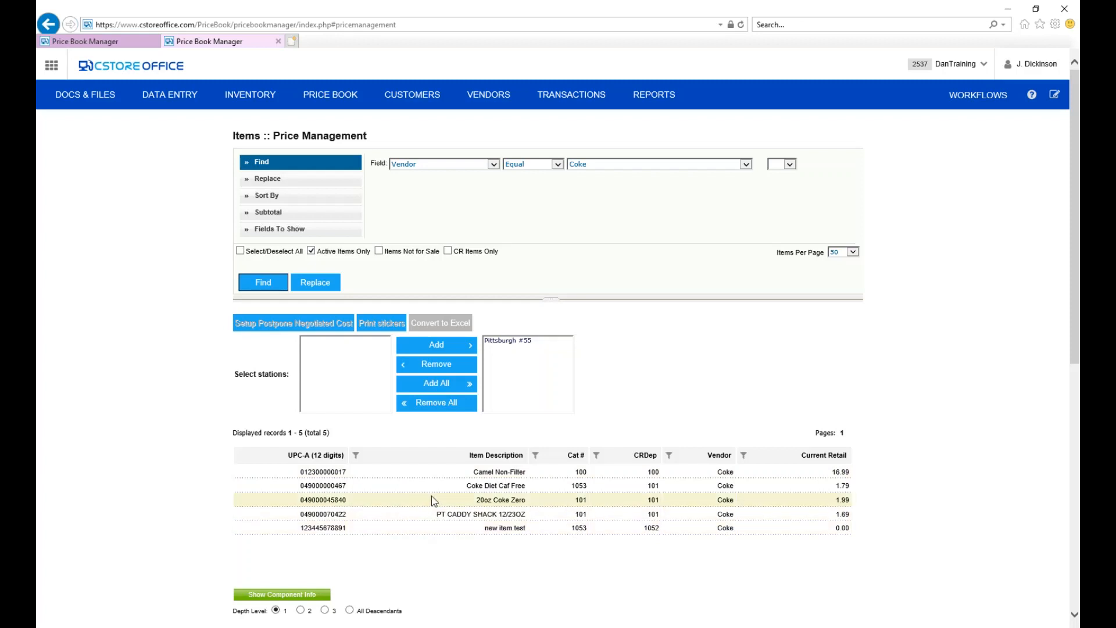
Replace any retail with 1.99 for the 20oz Coke Zero, PT CADDY SHACK 12/23OZ and new item test items.
{"action": "left_click", "coordinate": [502, 499]}
{"action": "left_click", "coordinate": [504, 501]}
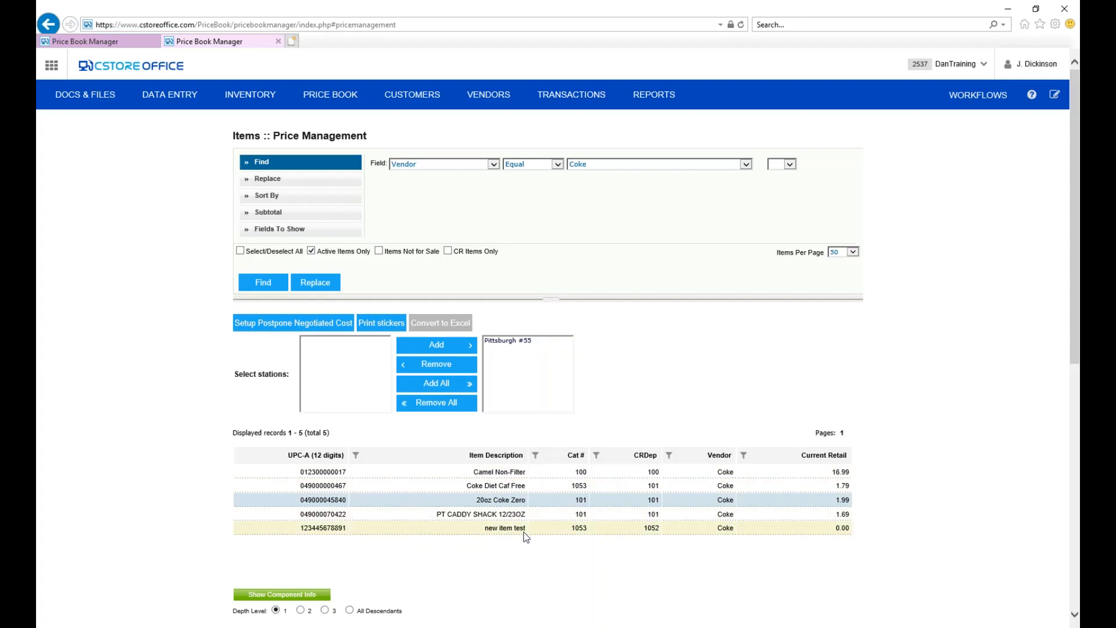
{"action": "left_click", "coordinate": [494, 515], "text": "shift"}
{"action": "left_click", "coordinate": [494, 527], "text": "shift"}
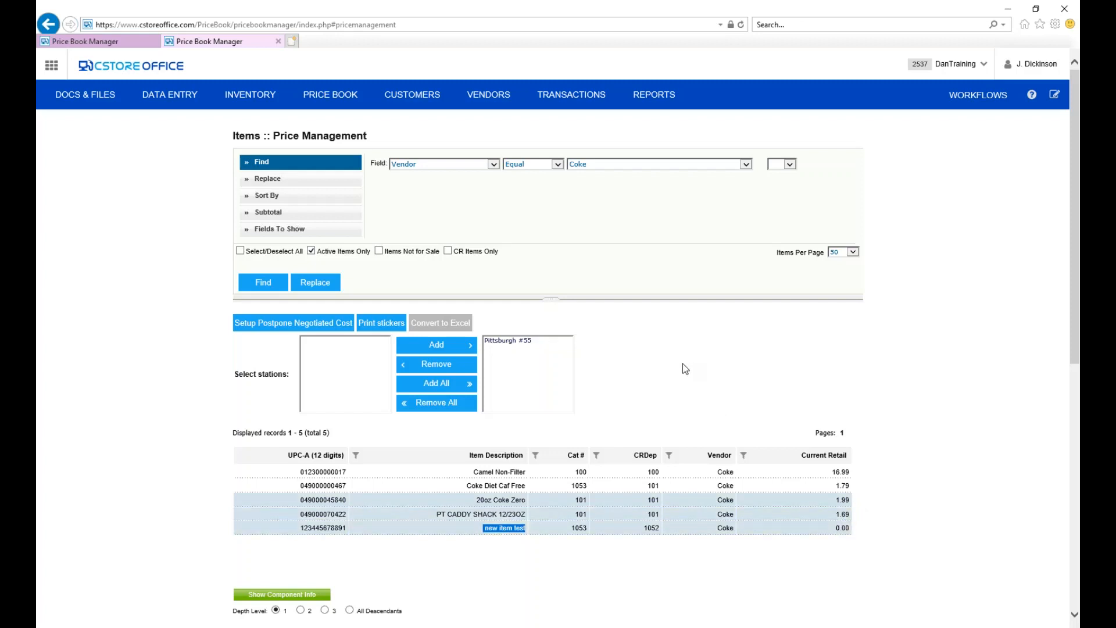
{"action": "left_click", "coordinate": [325, 182]}
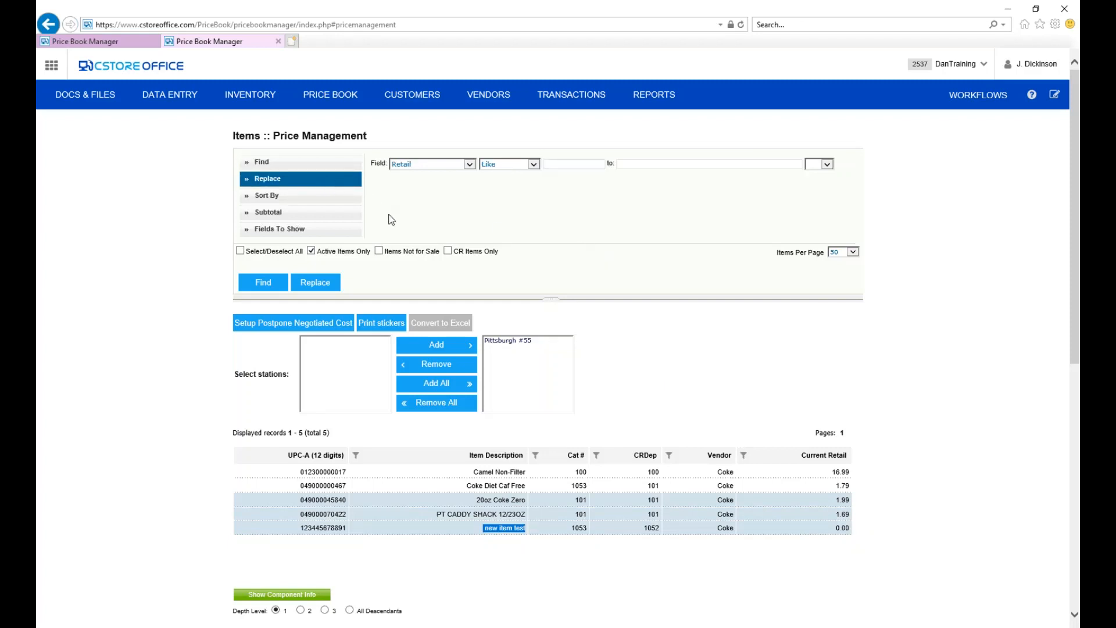
{"action": "left_click", "coordinate": [472, 164]}
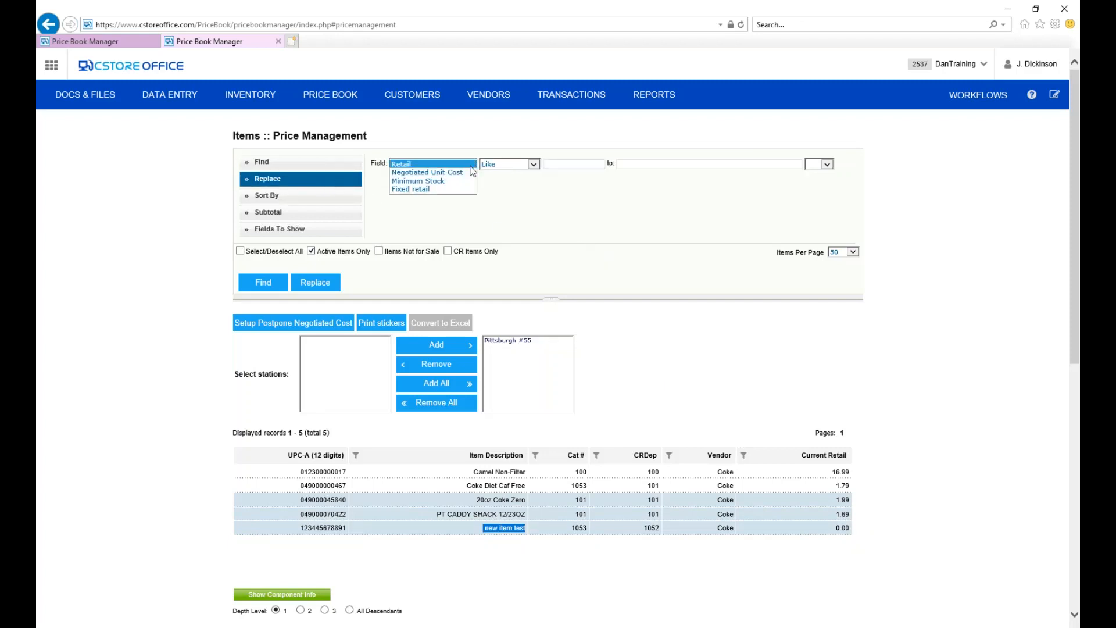
{"action": "left_click", "coordinate": [409, 165]}
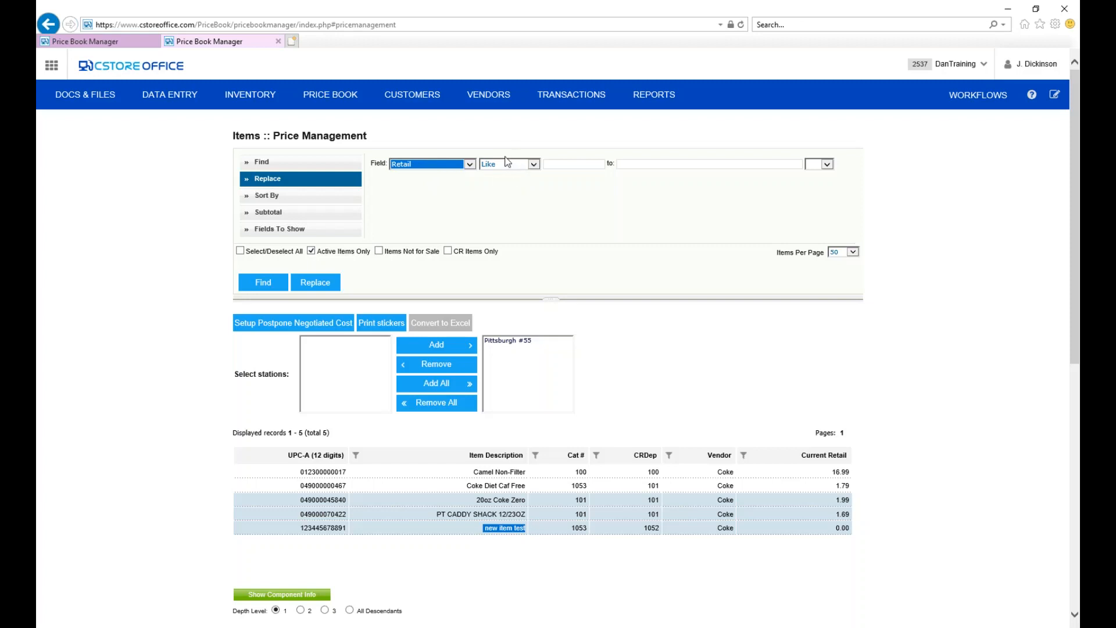
{"action": "left_click", "coordinate": [533, 164]}
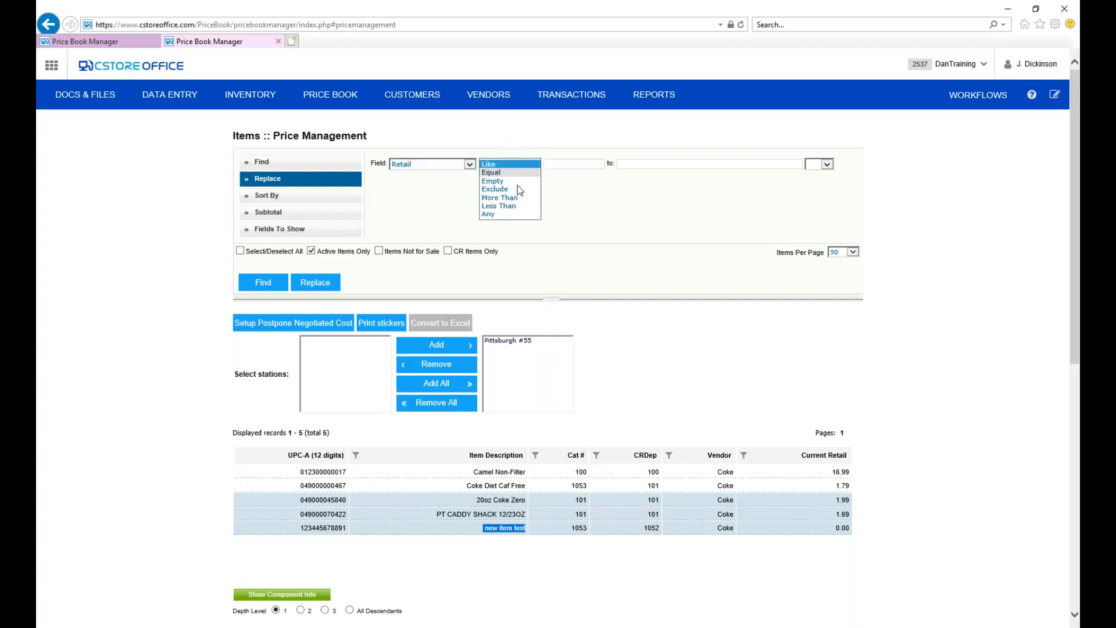
{"action": "left_click", "coordinate": [512, 214]}
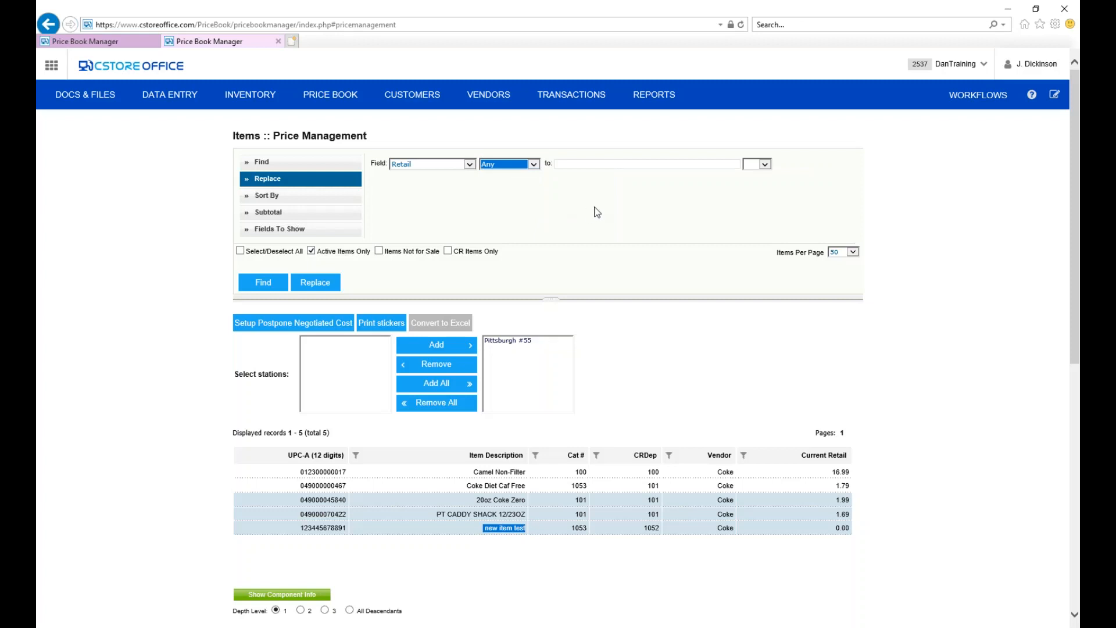
{"action": "left_click", "coordinate": [574, 164]}
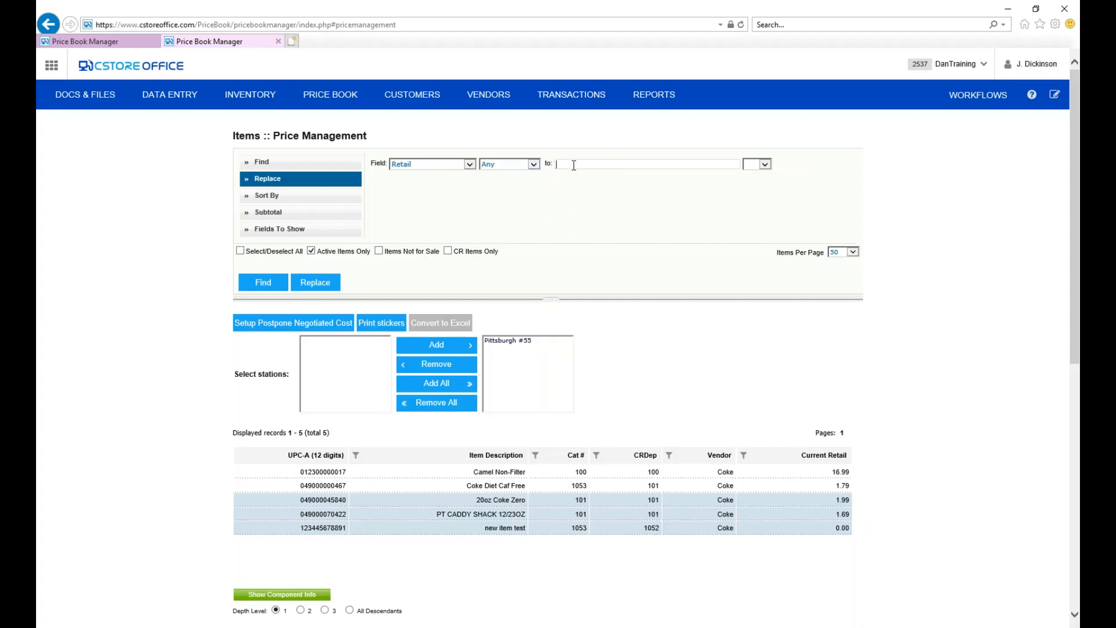
{"action": "type", "text": "1.99"}
{"action": "left_click", "coordinate": [323, 282]}
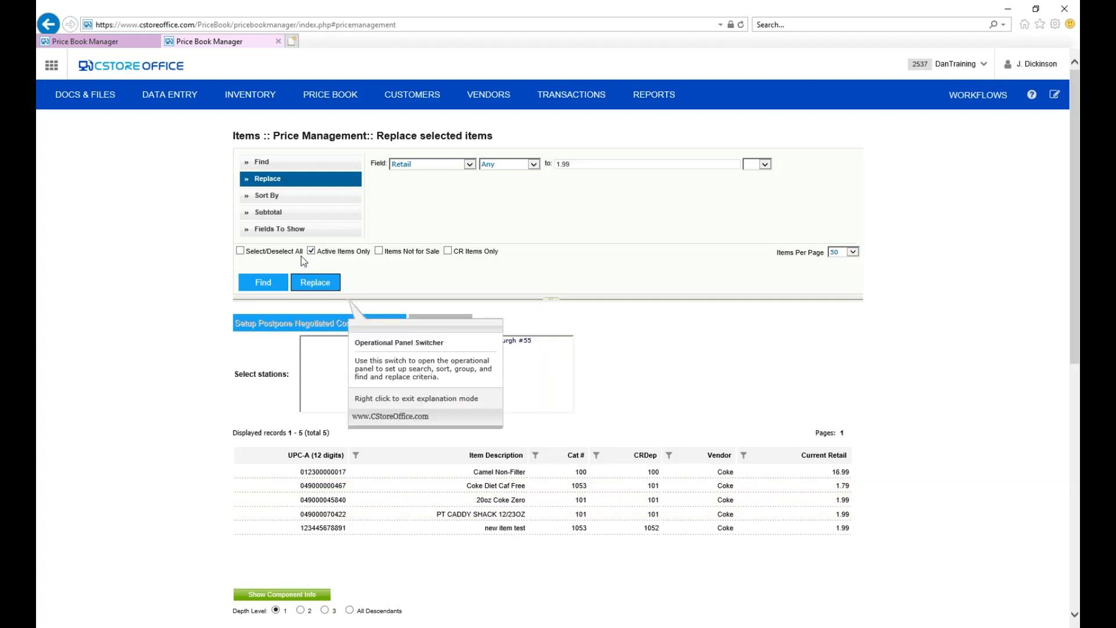
Add Size to the item fields to show and save the settings.
{"action": "left_click", "coordinate": [297, 231]}
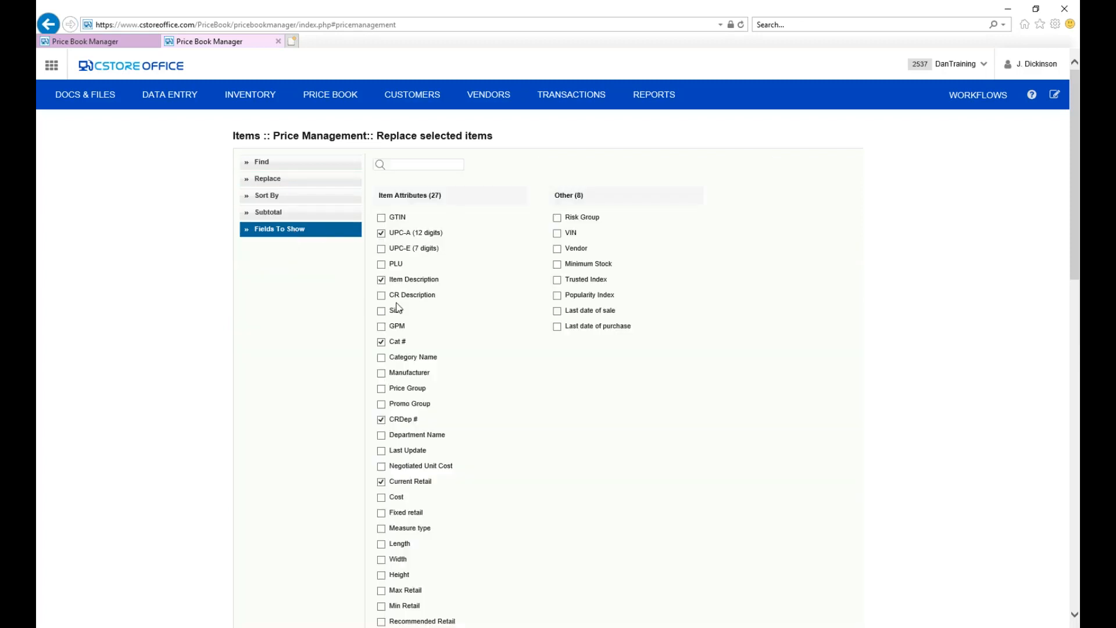
{"action": "left_click", "coordinate": [382, 312]}
{"action": "scroll", "coordinate": [335, 337], "scroll_direction": "down", "scroll_amount": 1}
{"action": "scroll", "coordinate": [335, 338], "scroll_direction": "down", "scroll_amount": 1}
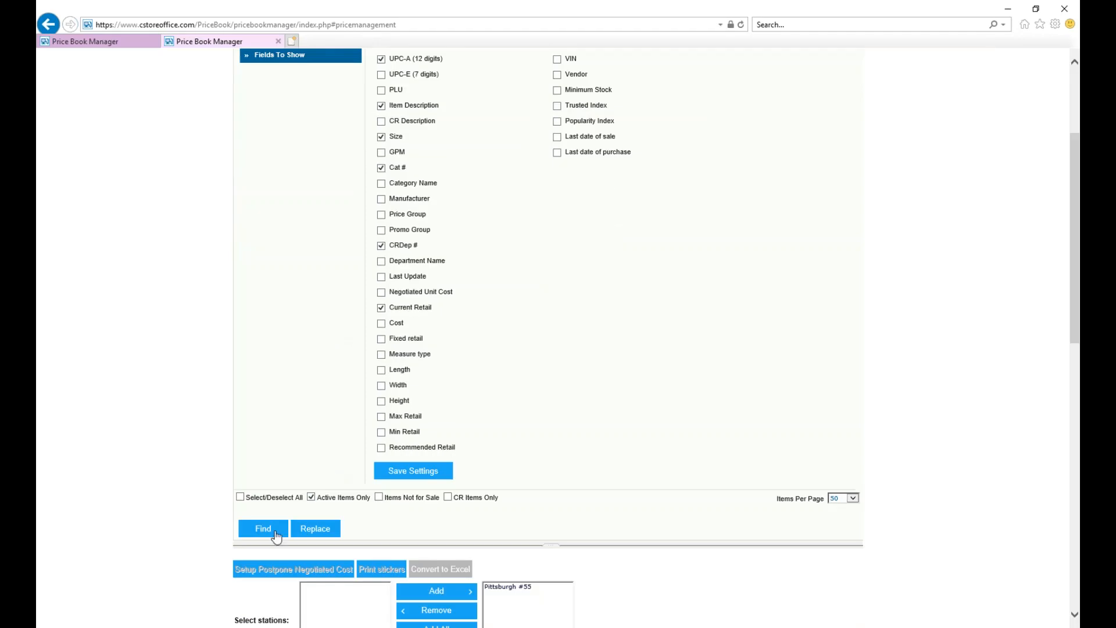
{"action": "left_click", "coordinate": [391, 474]}
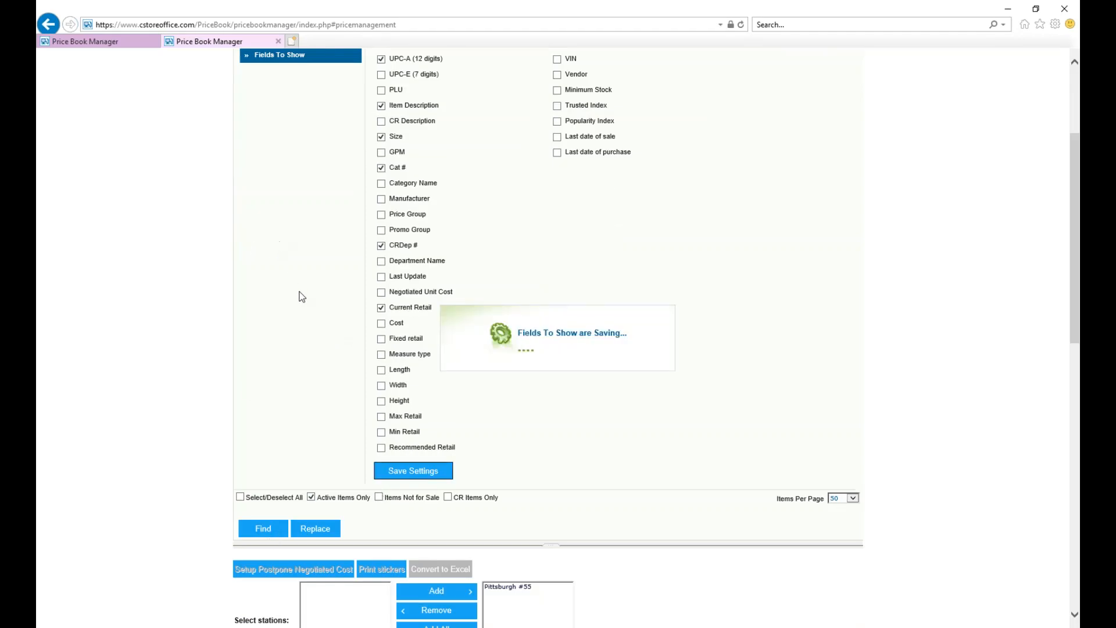
Add a second find criterion, size equal to 20 oz, alongside the Coke vendor and select all listed items.
{"action": "scroll", "coordinate": [325, 301], "scroll_direction": "up", "scroll_amount": 1}
{"action": "scroll", "coordinate": [328, 307], "scroll_direction": "up", "scroll_amount": 2}
{"action": "left_click", "coordinate": [305, 168]}
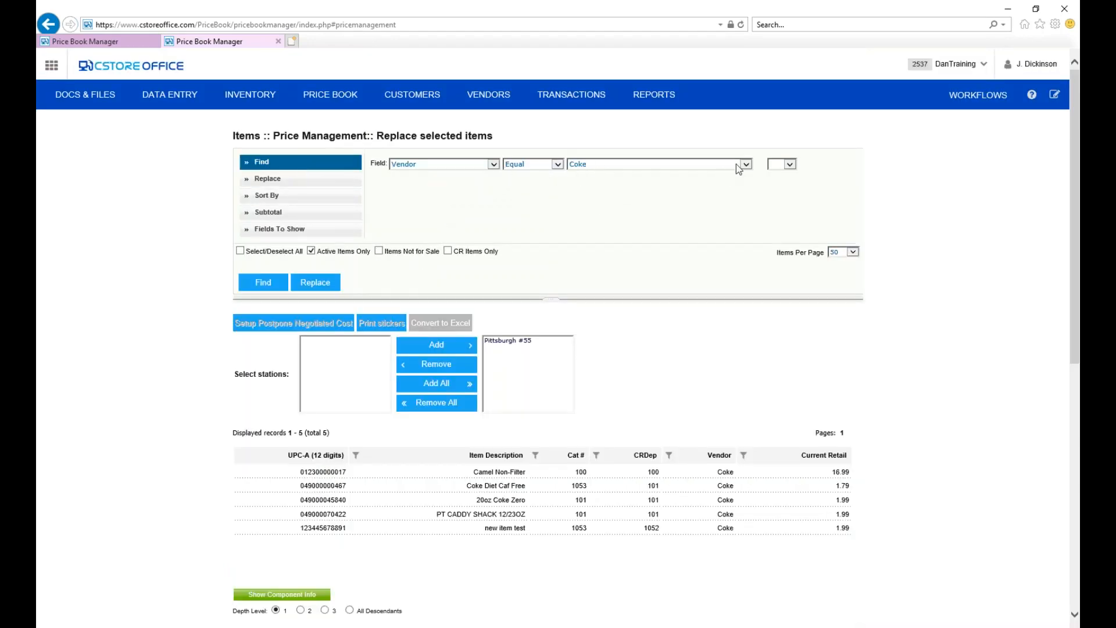
{"action": "left_click", "coordinate": [791, 165]}
{"action": "left_click", "coordinate": [782, 175]}
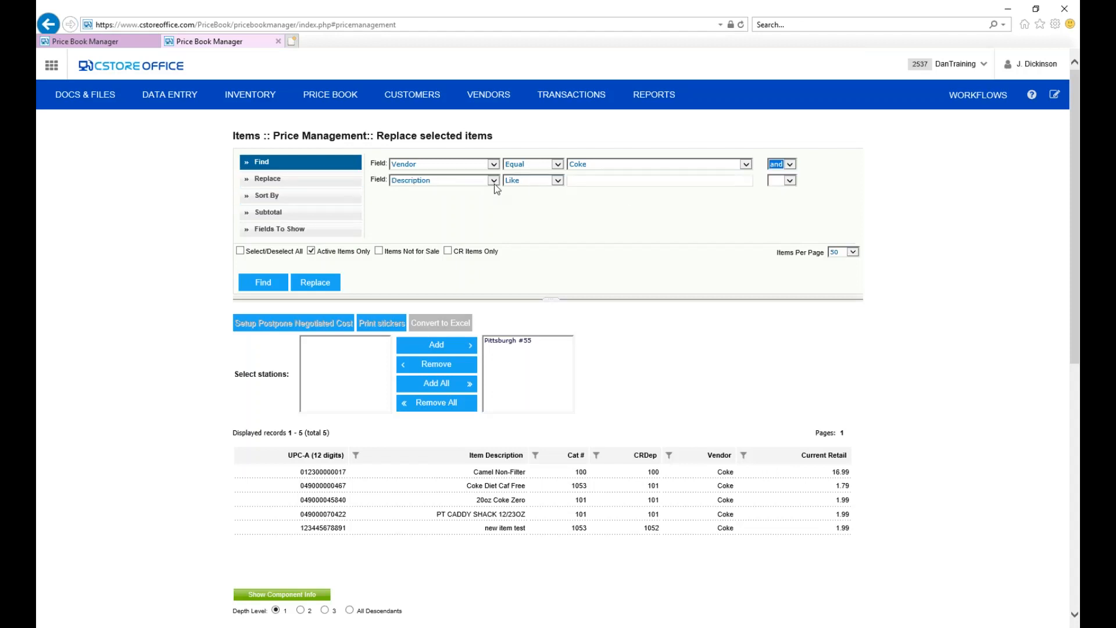
{"action": "left_click", "coordinate": [430, 180]}
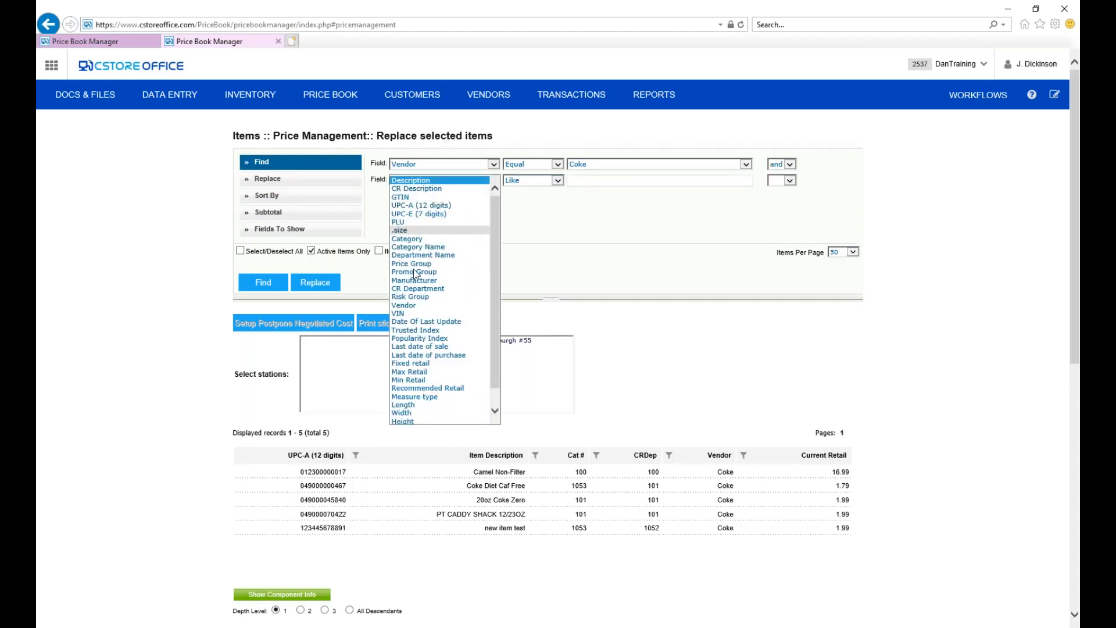
{"action": "left_click", "coordinate": [439, 227]}
{"action": "left_click", "coordinate": [555, 182]}
{"action": "left_click", "coordinate": [546, 189]}
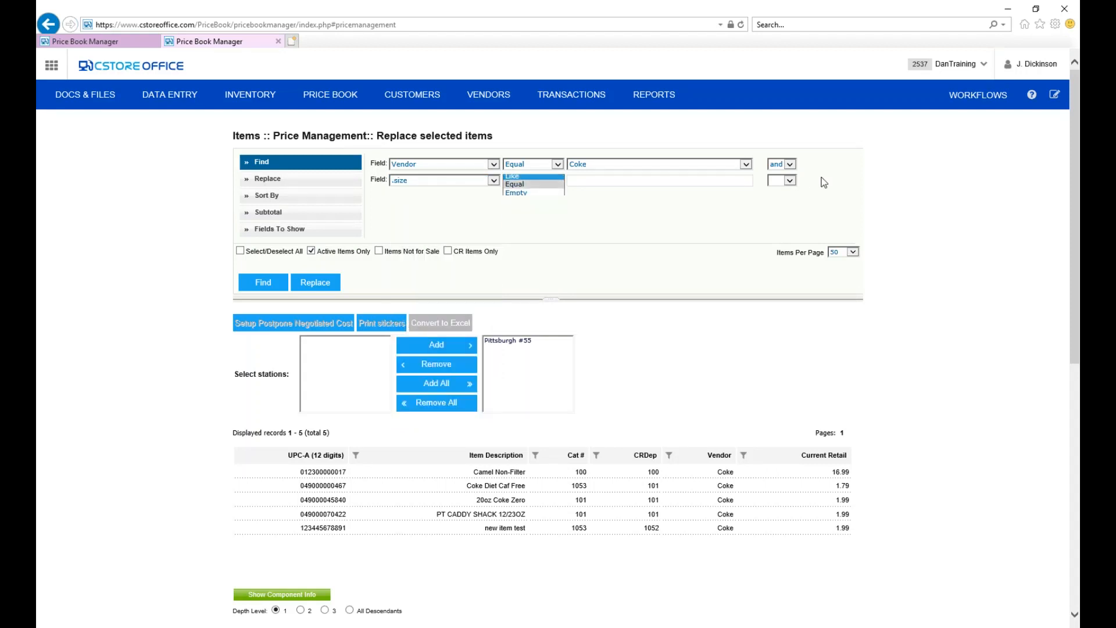
{"action": "left_click", "coordinate": [750, 182]}
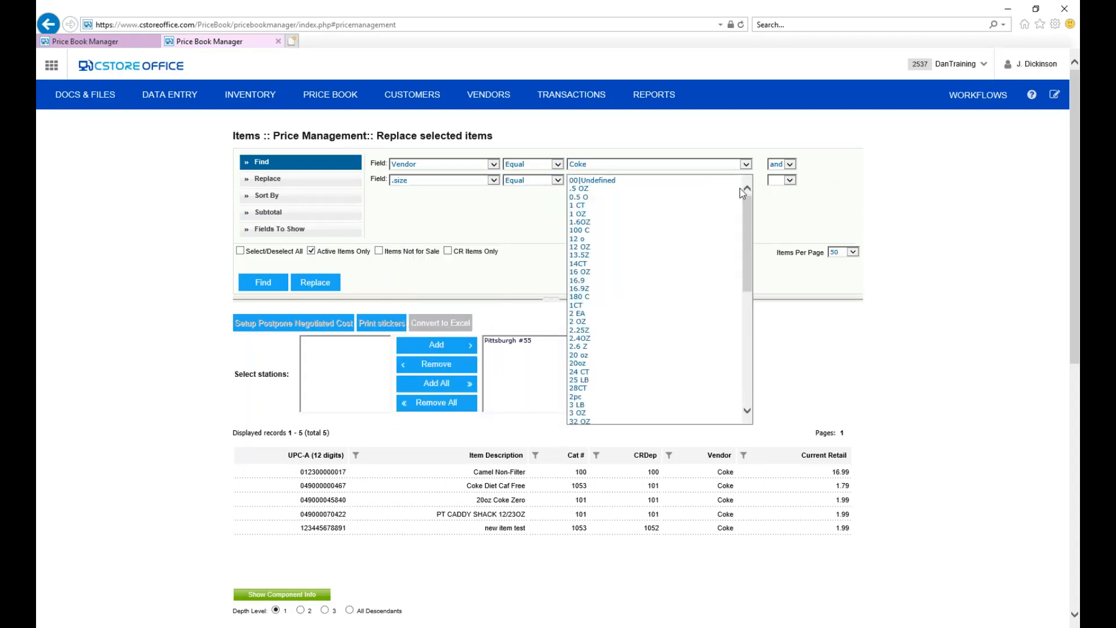
{"action": "left_click", "coordinate": [620, 355]}
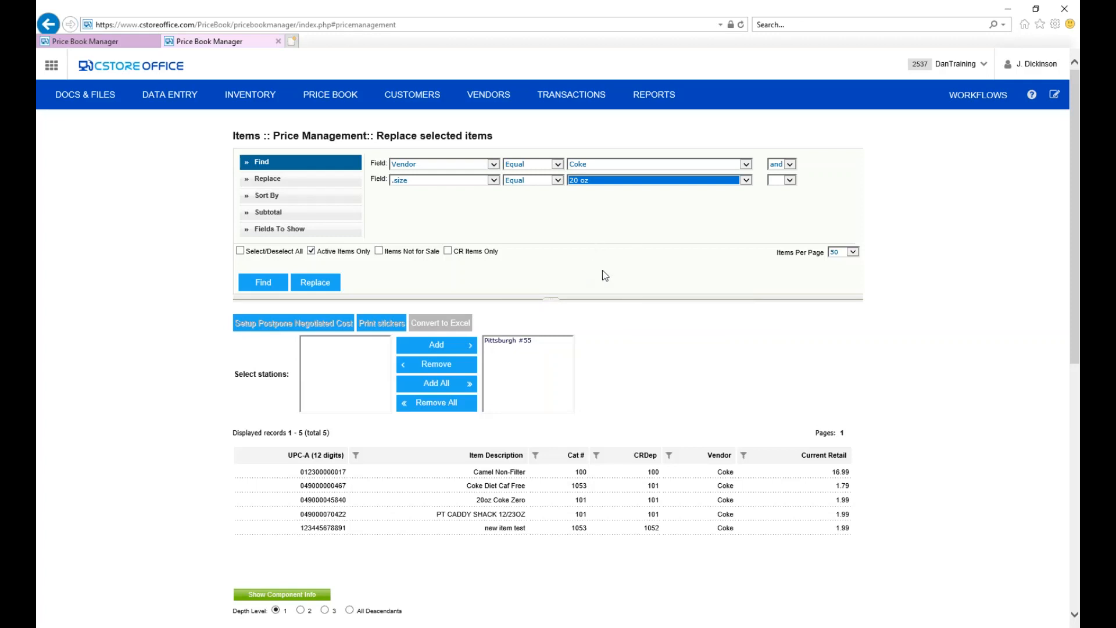
{"action": "left_click", "coordinate": [241, 252]}
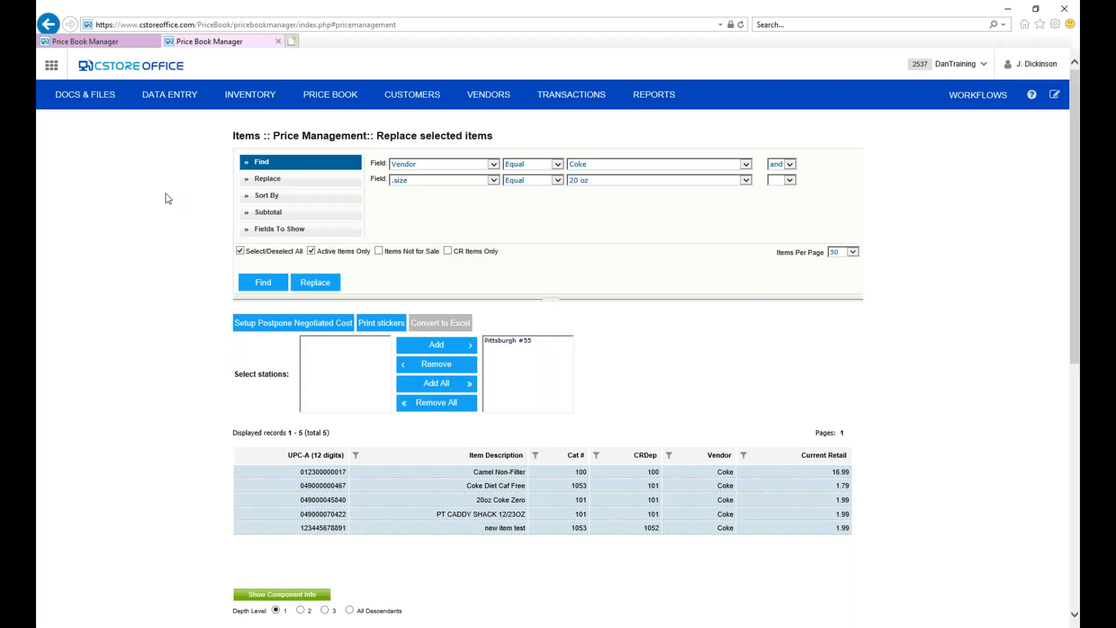
Close Price Management, open Pittsburgh #55's pending Hackney invoice dated 03/21/2018 from the home page, and expand its Candy category.
{"action": "left_click", "coordinate": [278, 42]}
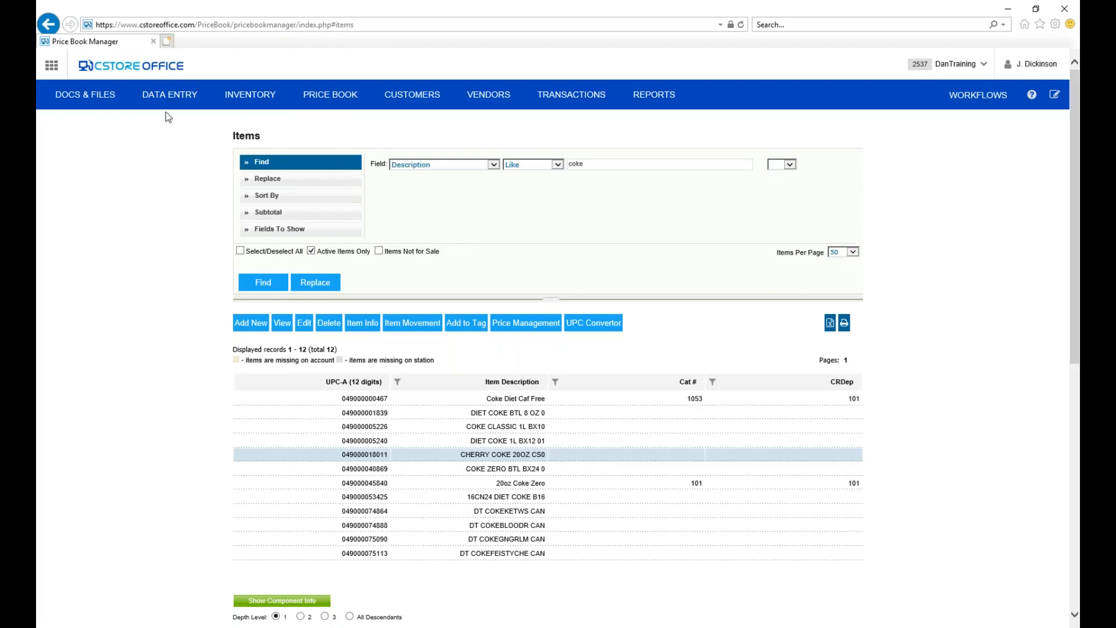
{"action": "left_click", "coordinate": [121, 69]}
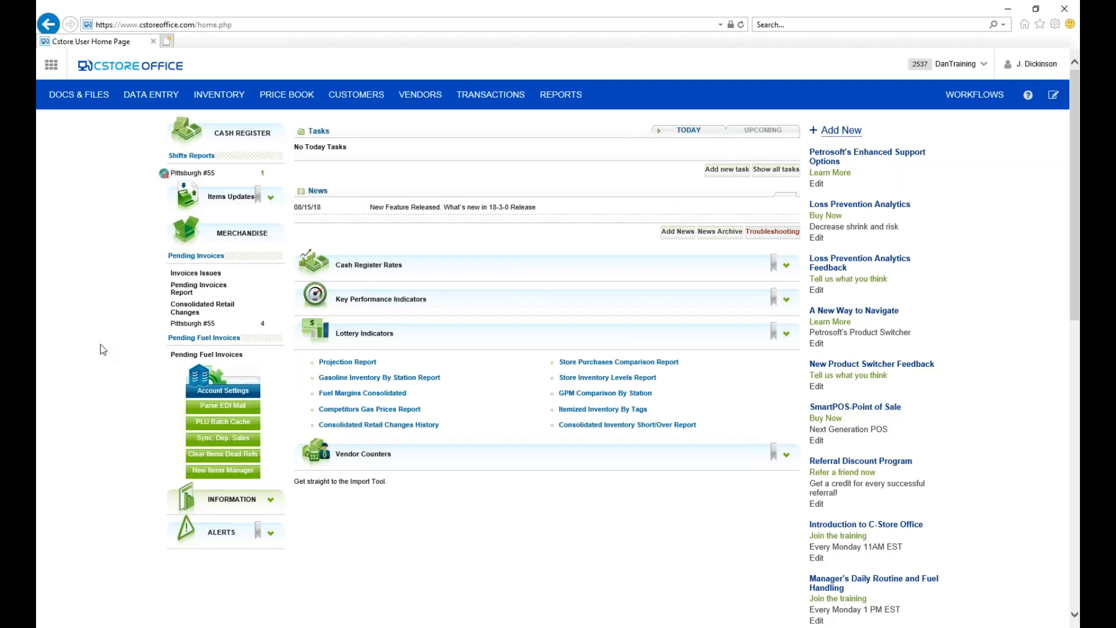
{"action": "left_click", "coordinate": [193, 325]}
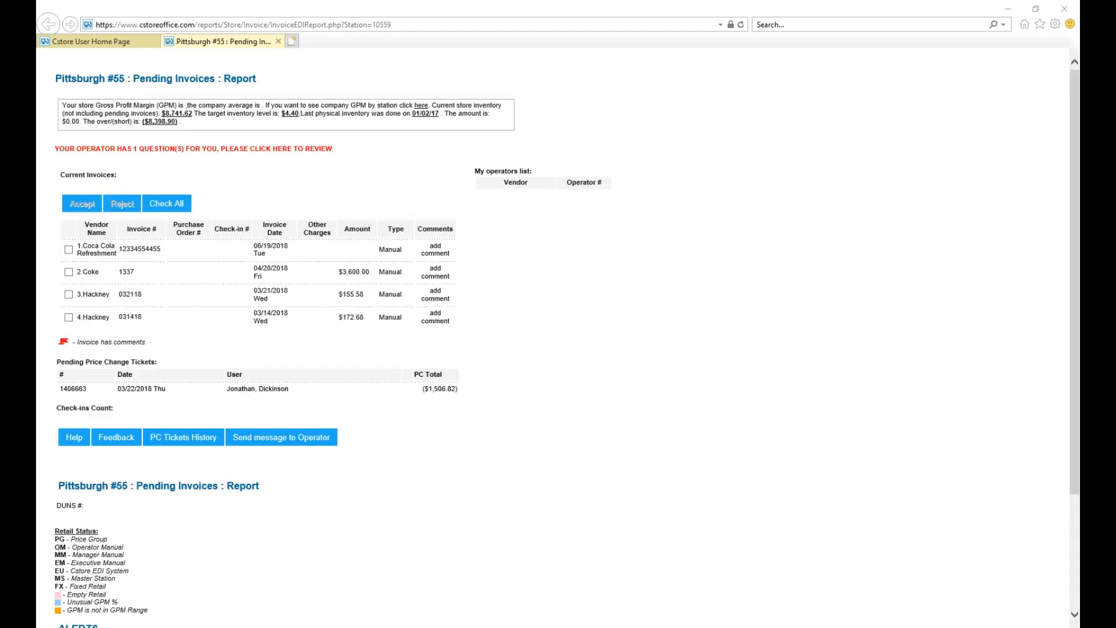
{"action": "left_click", "coordinate": [129, 293]}
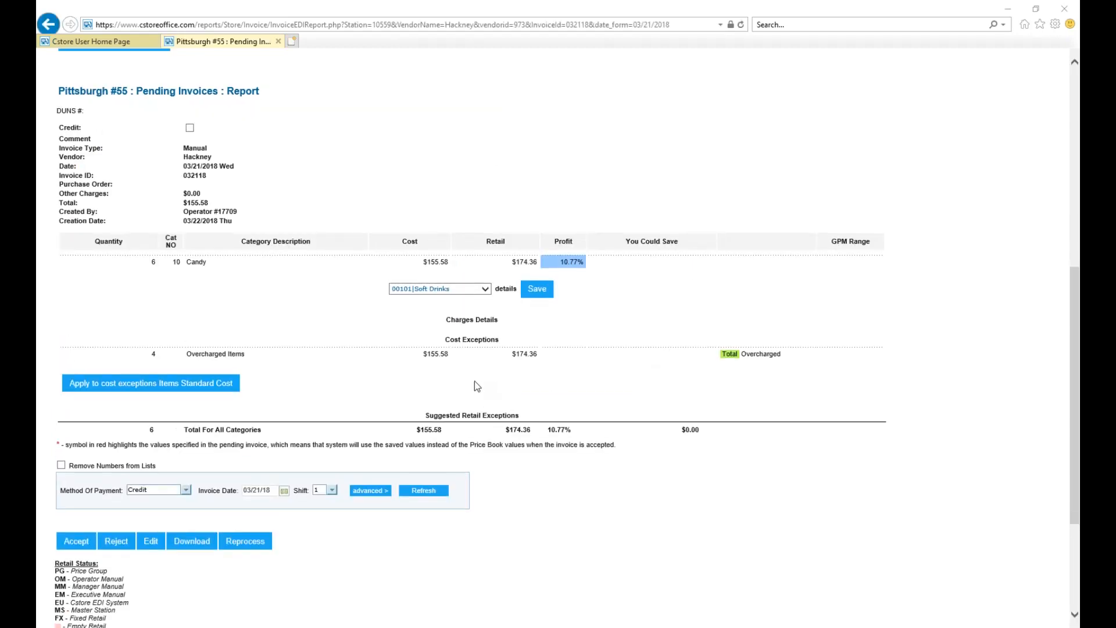
{"action": "scroll", "coordinate": [474, 381], "scroll_direction": "up", "scroll_amount": 3}
{"action": "scroll", "coordinate": [475, 381], "scroll_direction": "down", "scroll_amount": 2}
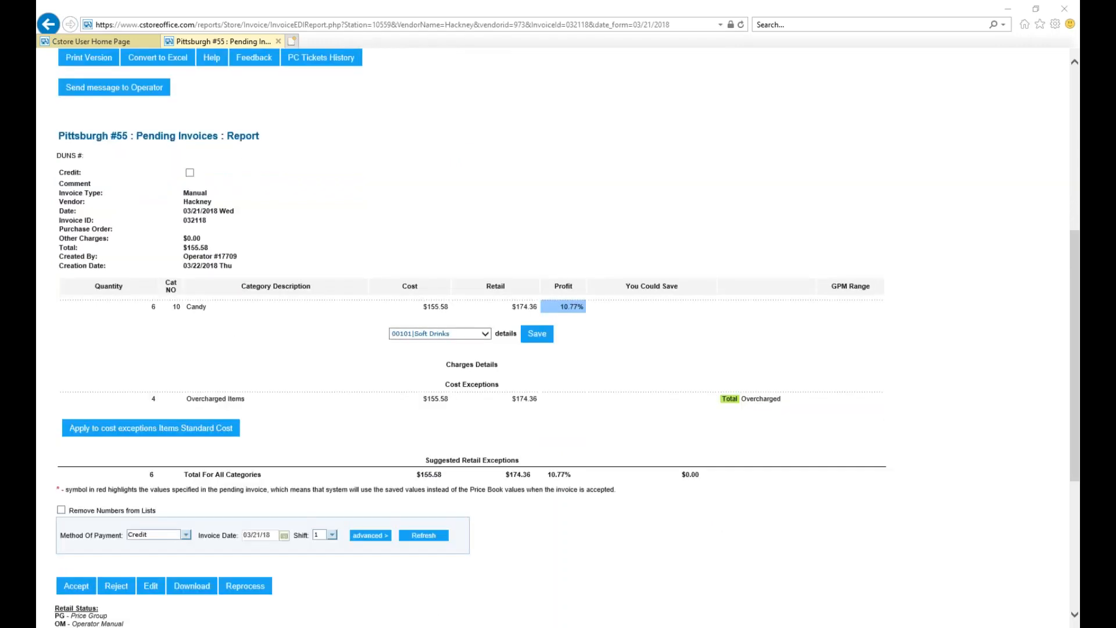
{"action": "scroll", "coordinate": [308, 357], "scroll_direction": "down", "scroll_amount": 1}
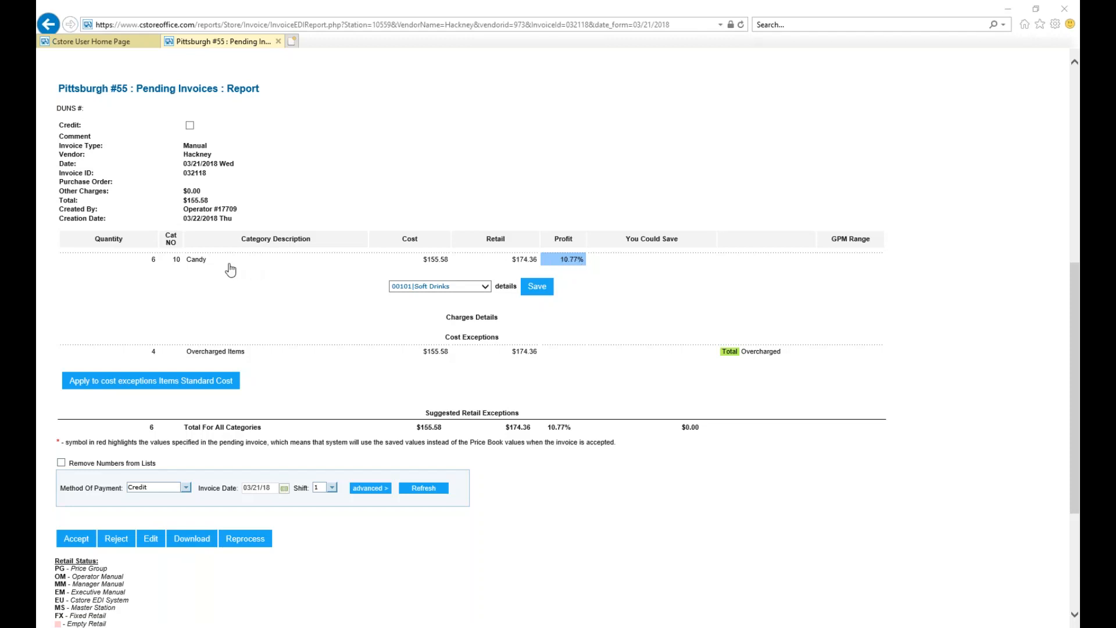
{"action": "left_click", "coordinate": [202, 267]}
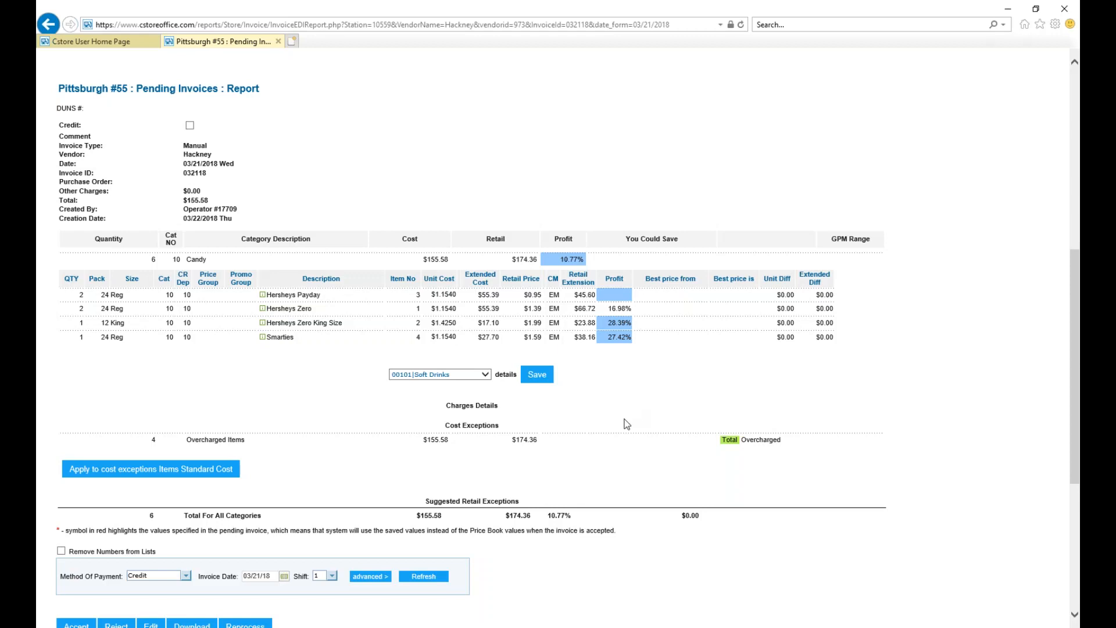
Change the unit retail of Hersheys Payday to 1.50 without fixing the retail, submit it and reload the invoice.
{"action": "mouse_move", "coordinate": [532, 298]}
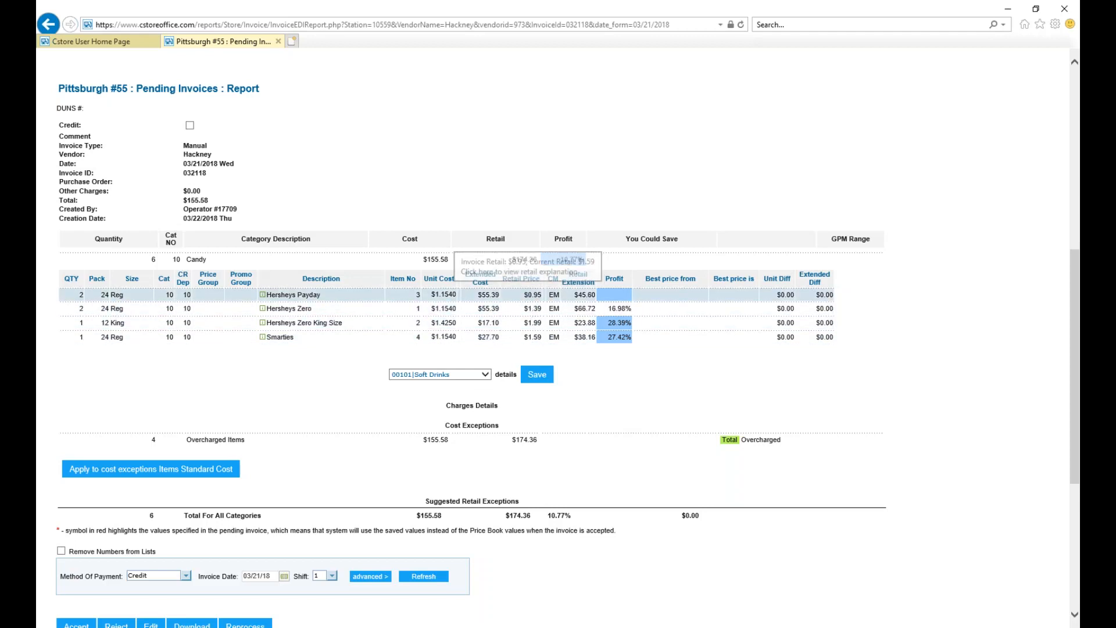
{"action": "right_click", "coordinate": [532, 298]}
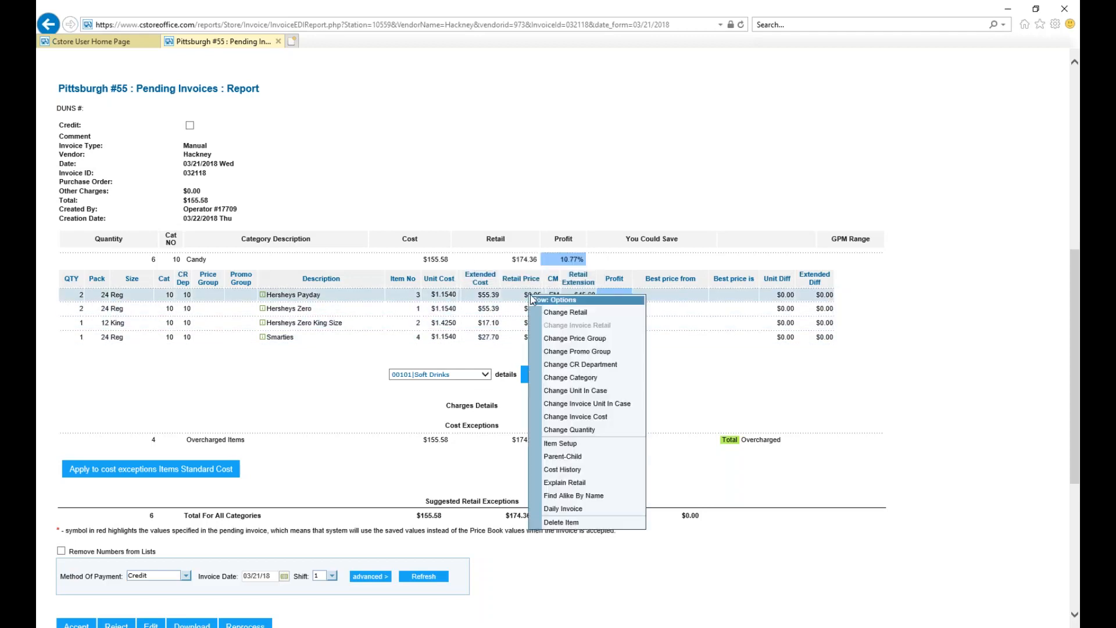
{"action": "left_click", "coordinate": [562, 312]}
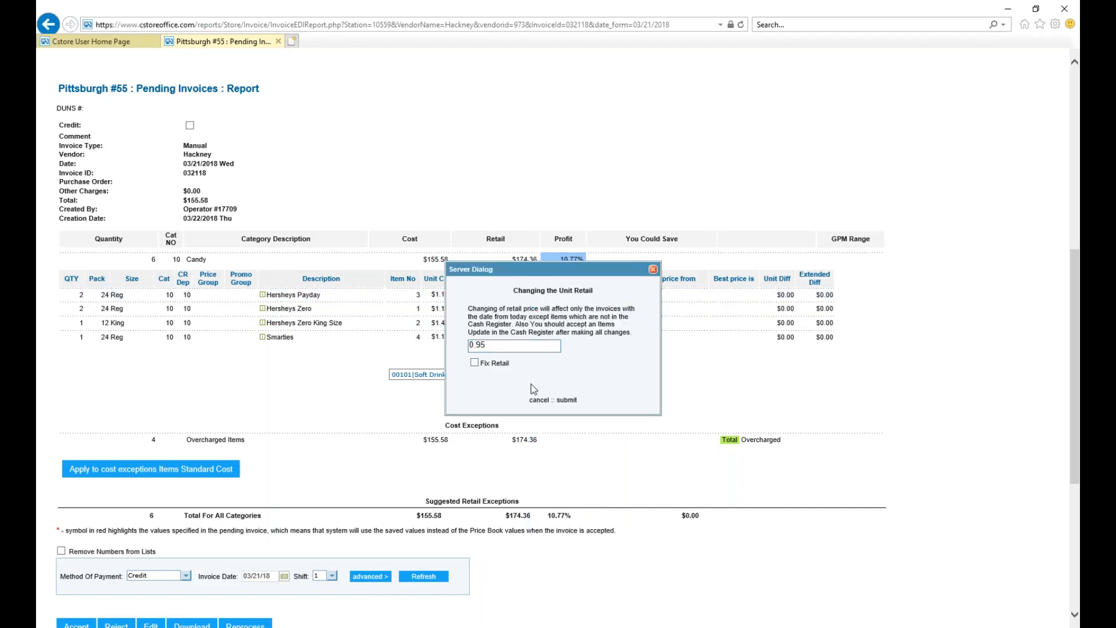
{"action": "left_click", "coordinate": [497, 346]}
{"action": "key", "text": "BackSpace"}
{"action": "key", "text": "BackSpace"}
{"action": "key", "text": "BackSpace"}
{"action": "key", "text": "BackSpace"}
{"action": "type", "text": "1.50"}
{"action": "left_click", "coordinate": [474, 363]}
{"action": "left_click", "coordinate": [474, 362]}
{"action": "left_click", "coordinate": [566, 400]}
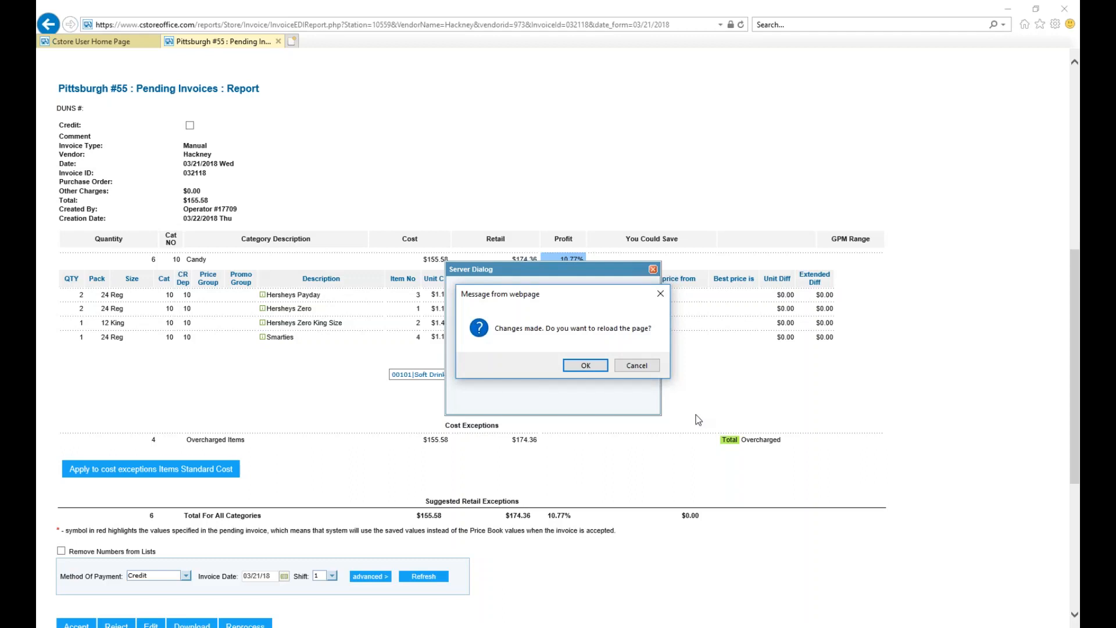
{"action": "left_click", "coordinate": [596, 367]}
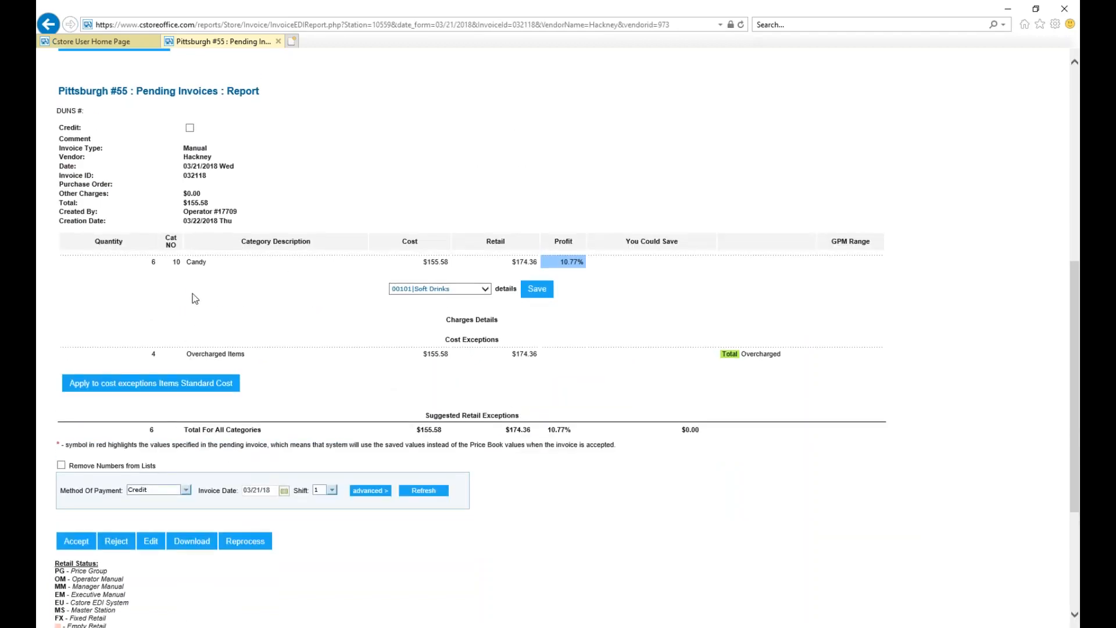
Expand the invoice's Candy category and submit a unit retail of 1.50 for Hersheys Payday without fixing the retail.
{"action": "scroll", "coordinate": [202, 275], "scroll_direction": "up", "scroll_amount": 3}
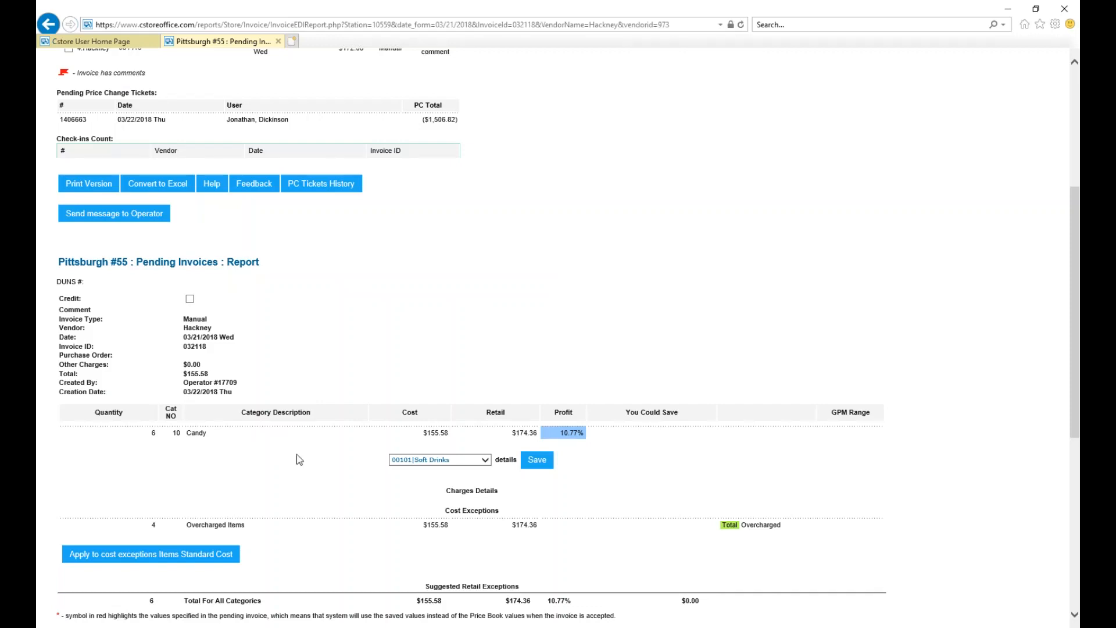
{"action": "left_click", "coordinate": [210, 433]}
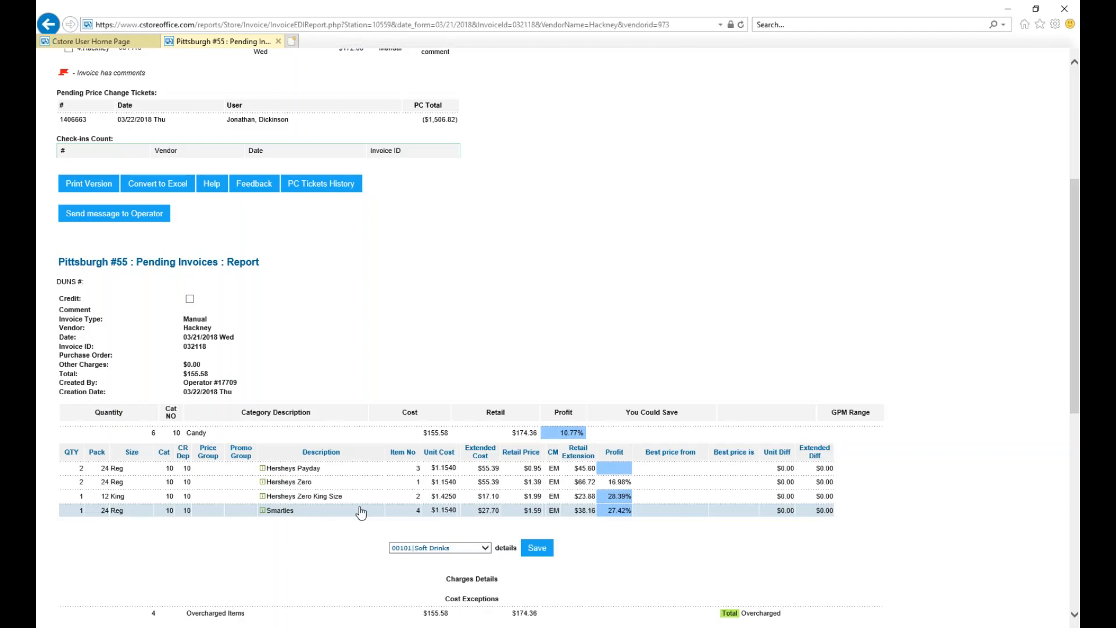
{"action": "left_click", "coordinate": [453, 471]}
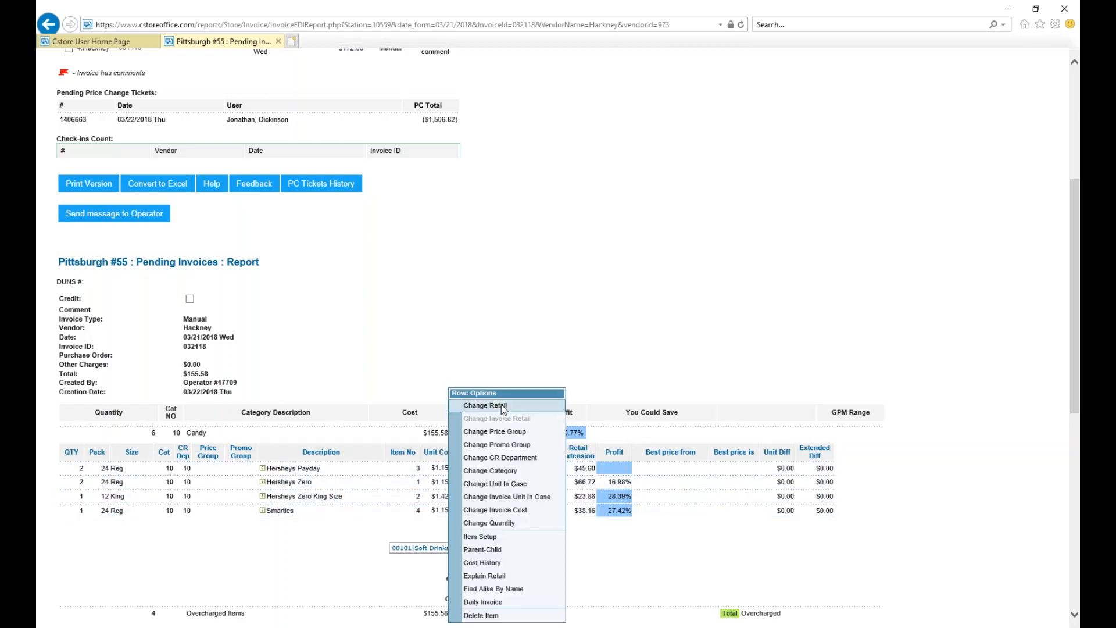
{"action": "left_click", "coordinate": [502, 406]}
{"action": "left_click", "coordinate": [499, 346]}
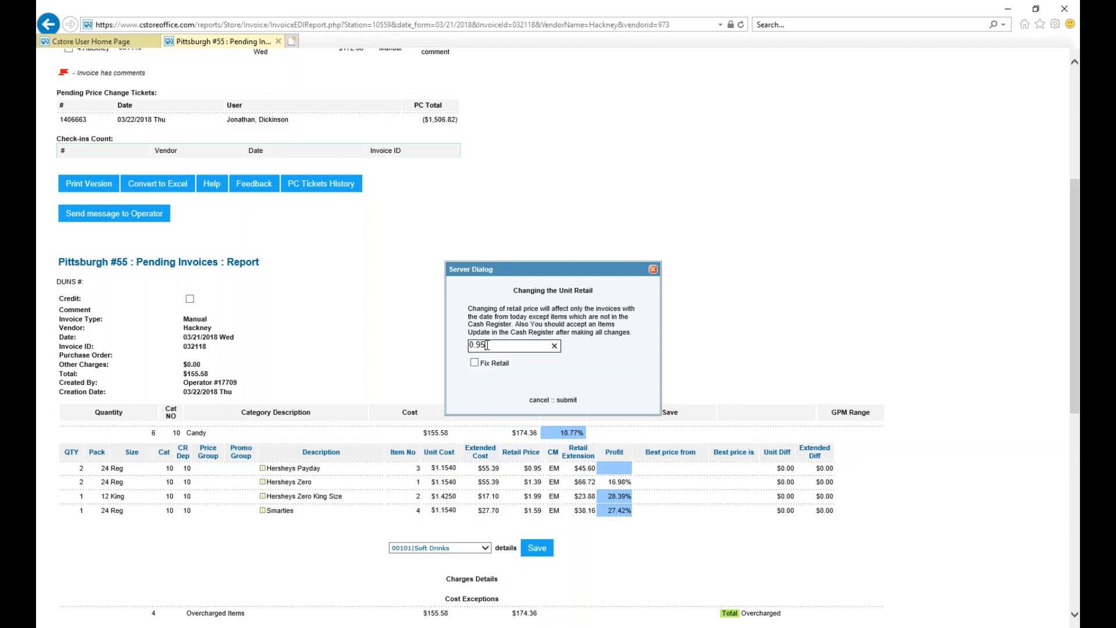
{"action": "key", "text": "BackSpace"}
{"action": "key", "text": "BackSpace"}
{"action": "key", "text": "BackSpace"}
{"action": "key", "text": "BackSpace"}
{"action": "type", "text": "1.50"}
{"action": "left_click", "coordinate": [567, 400]}
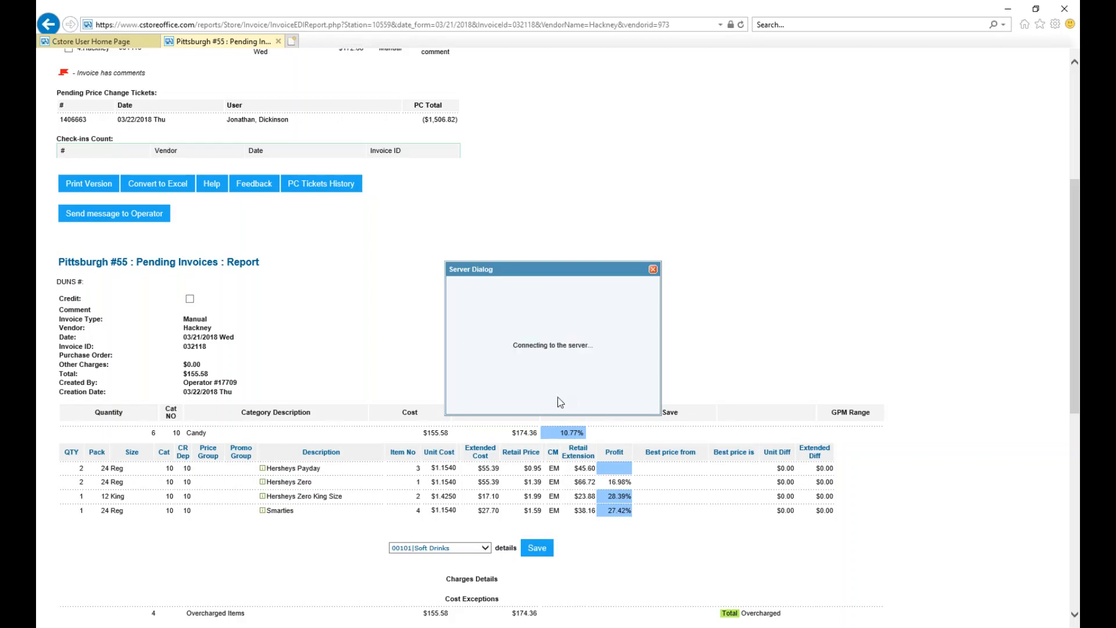
{"action": "left_click", "coordinate": [591, 362]}
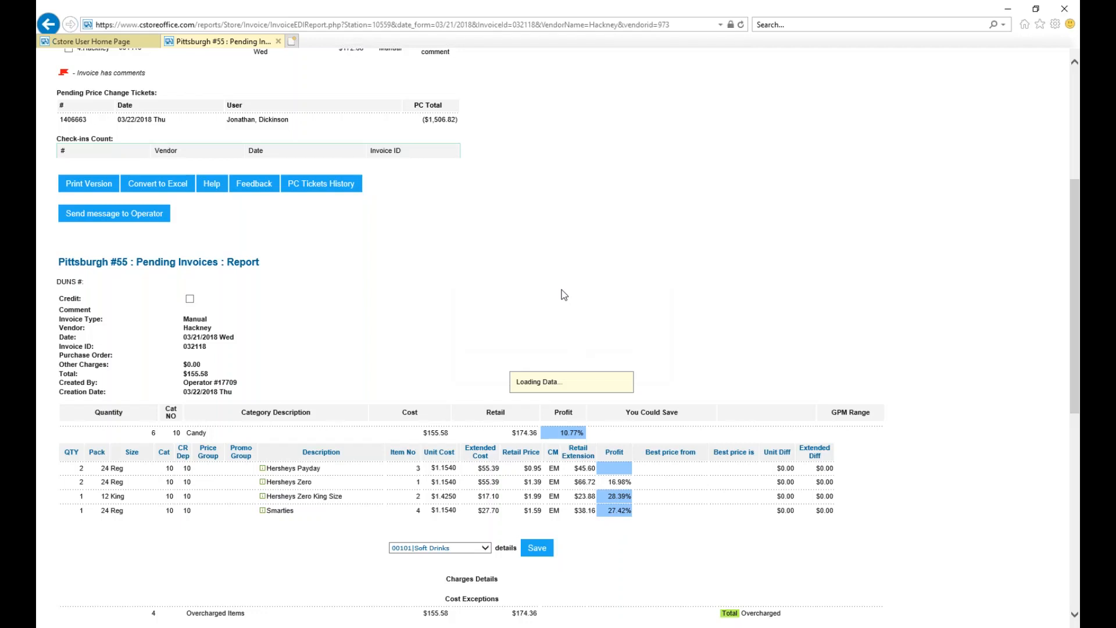
Expand the reloaded Candy category and view the row options for Hersheys Payday, dismissing them without a change.
{"action": "scroll", "coordinate": [564, 295], "scroll_direction": "down", "scroll_amount": 6}
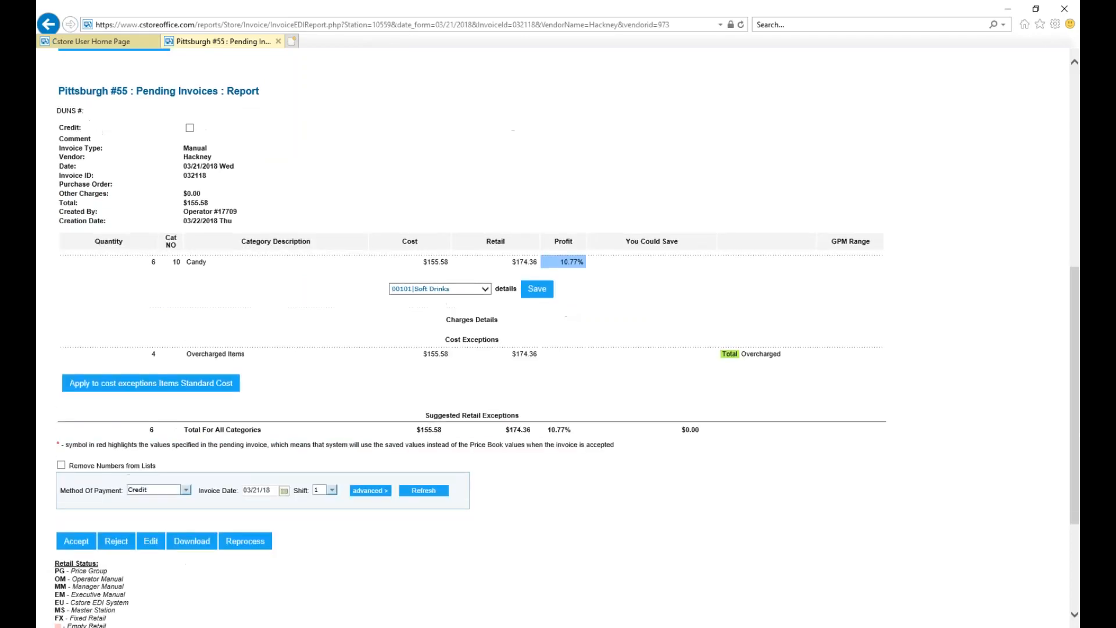
{"action": "scroll", "coordinate": [558, 338], "scroll_direction": "up", "scroll_amount": 3}
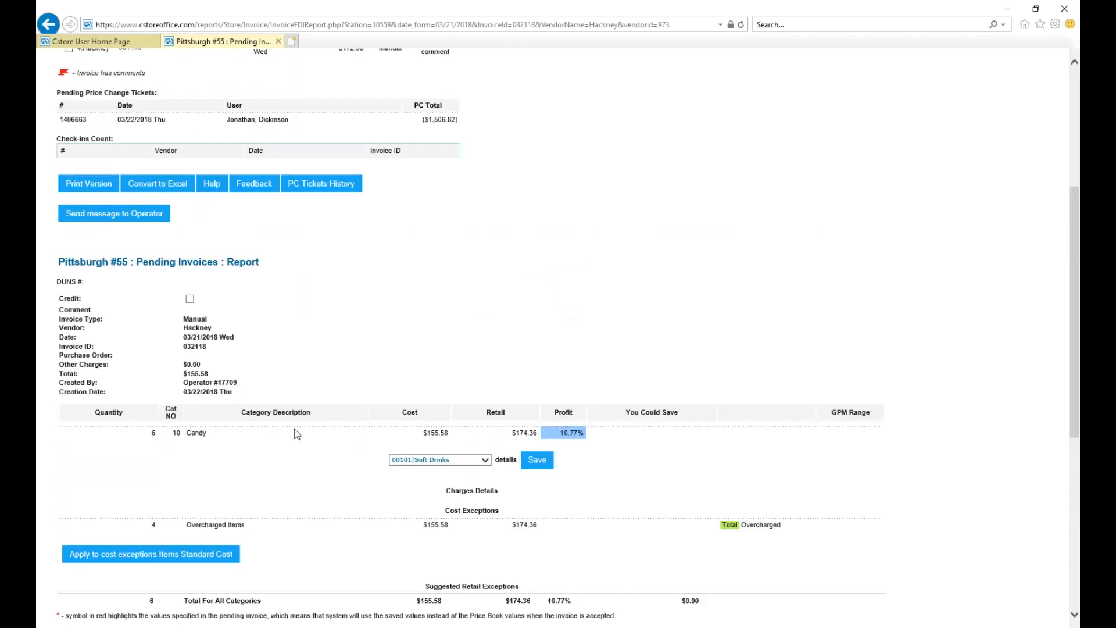
{"action": "left_click", "coordinate": [200, 434]}
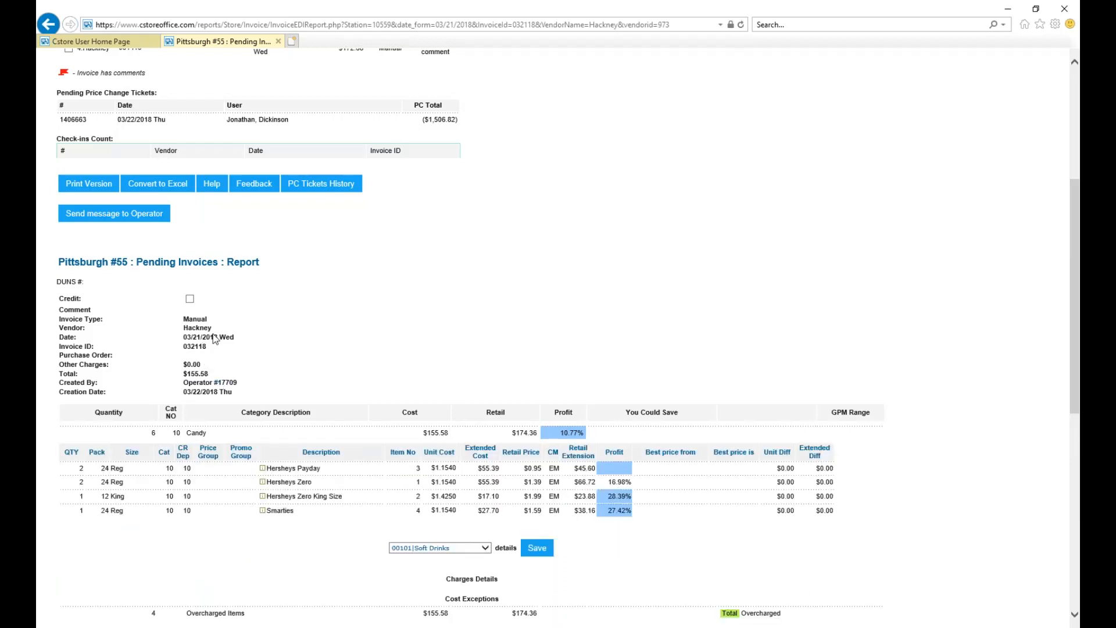
{"action": "right_click", "coordinate": [306, 469]}
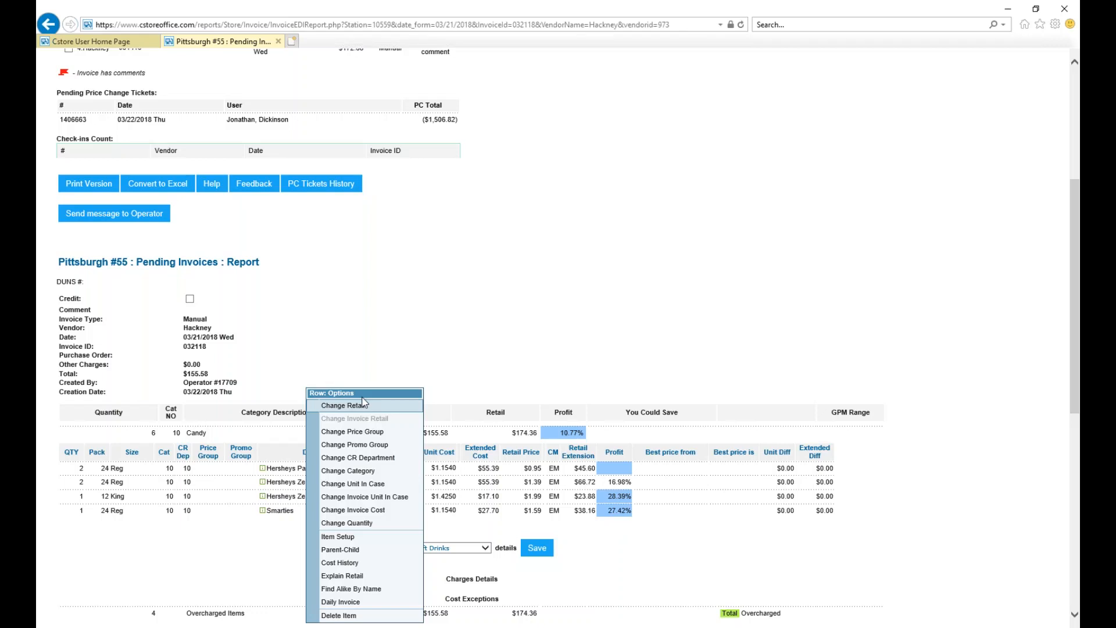
{"action": "left_click", "coordinate": [381, 362]}
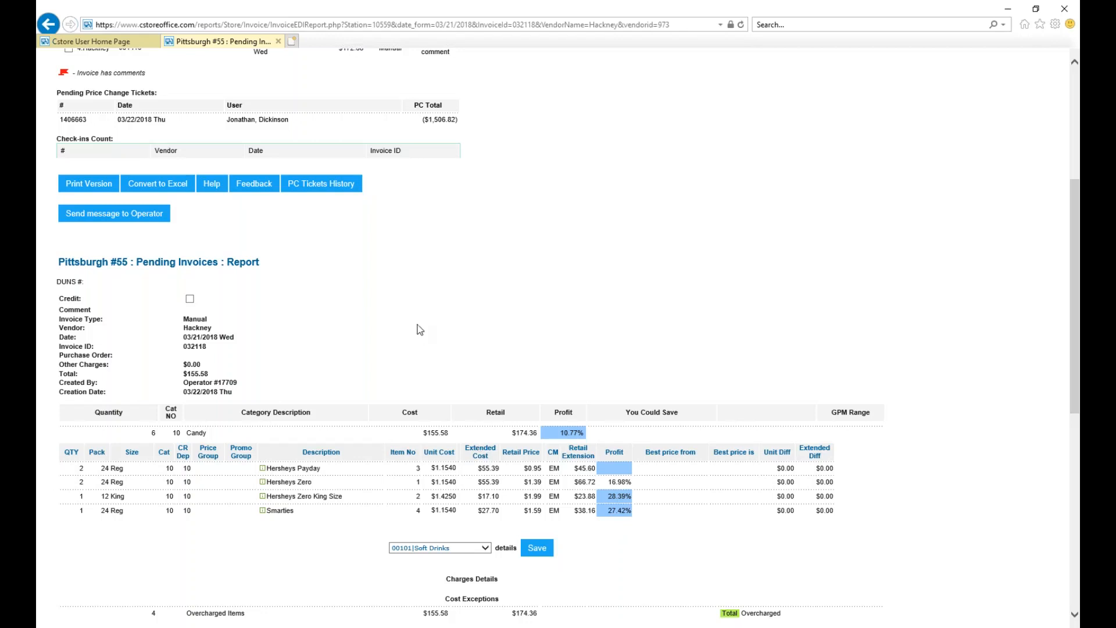
Close the pending invoice, open Import Items from the price book and choose Items List as the import type.
{"action": "left_click", "coordinate": [278, 41]}
{"action": "left_click", "coordinate": [297, 98]}
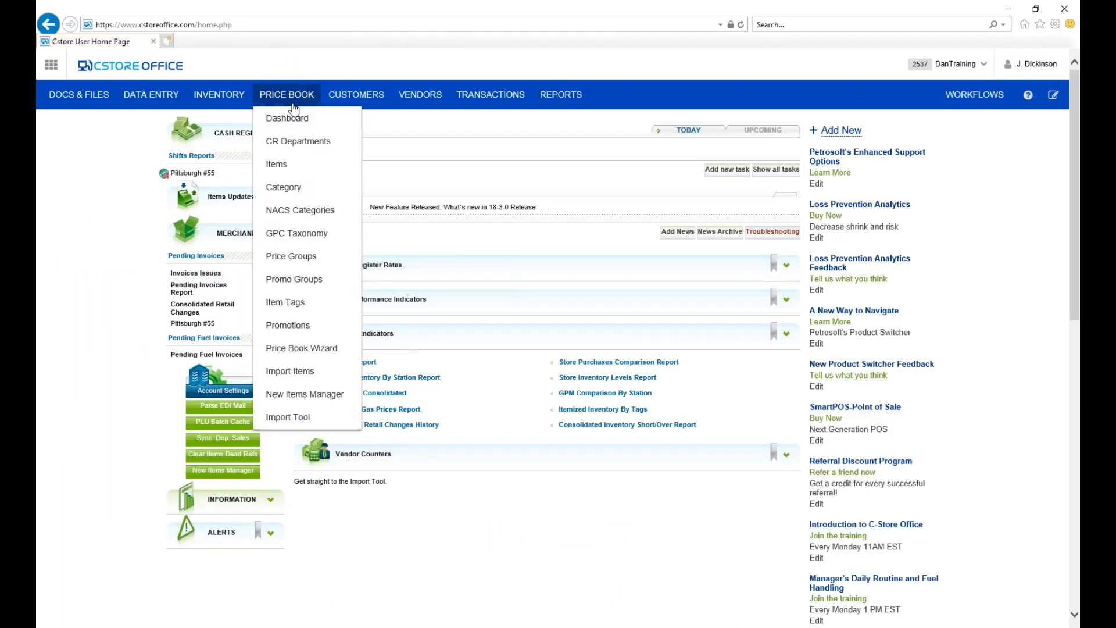
{"action": "left_click", "coordinate": [302, 374]}
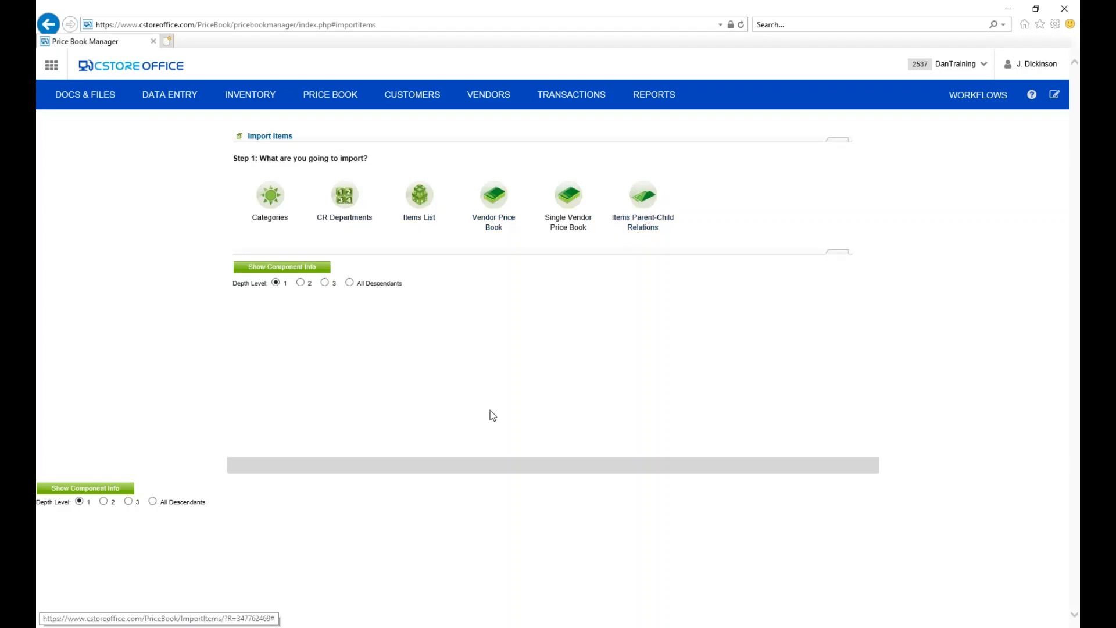
{"action": "left_click", "coordinate": [419, 224]}
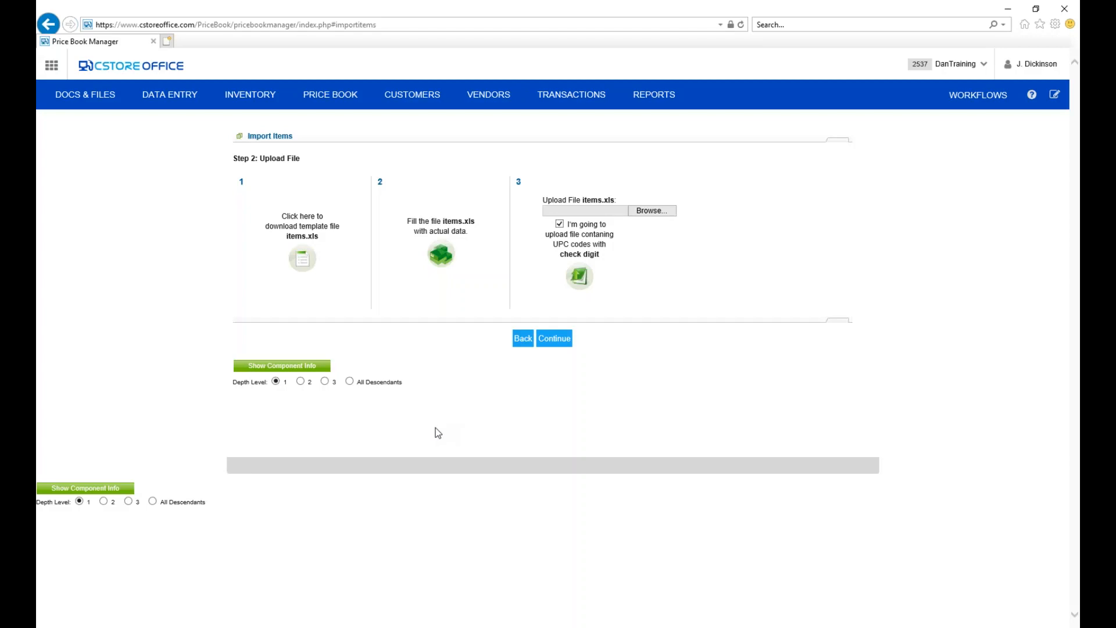
Download the items.xls template, open it in Excel and bring the workbook window fully into view.
{"action": "left_click", "coordinate": [305, 233]}
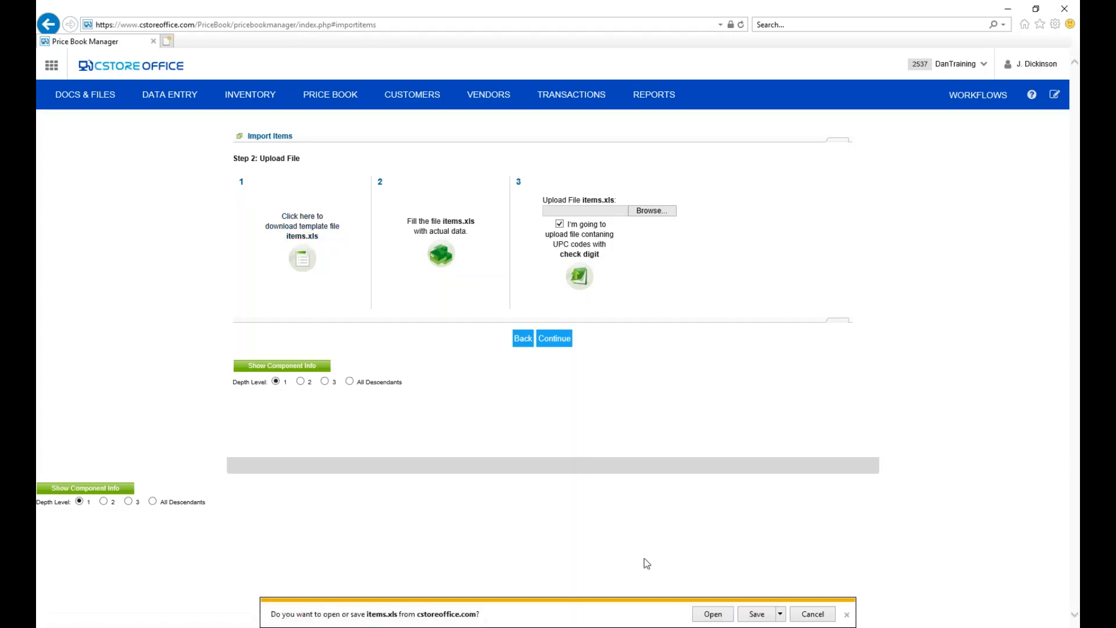
{"action": "left_click", "coordinate": [712, 616]}
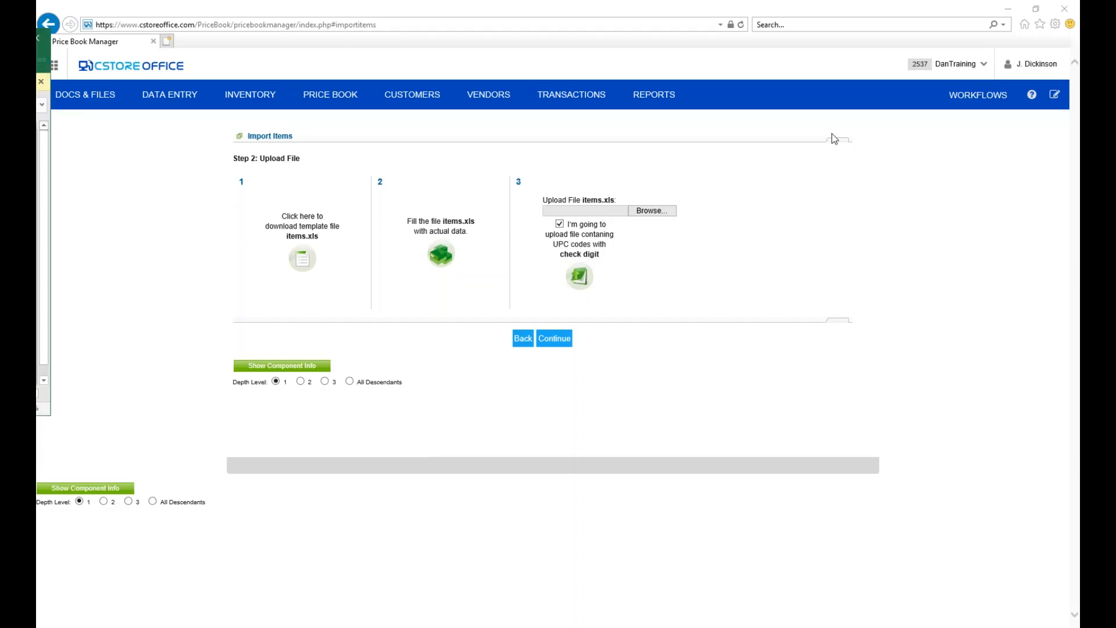
{"action": "left_click_drag", "start_coordinate": [832, 134], "coordinate": [498, 63]}
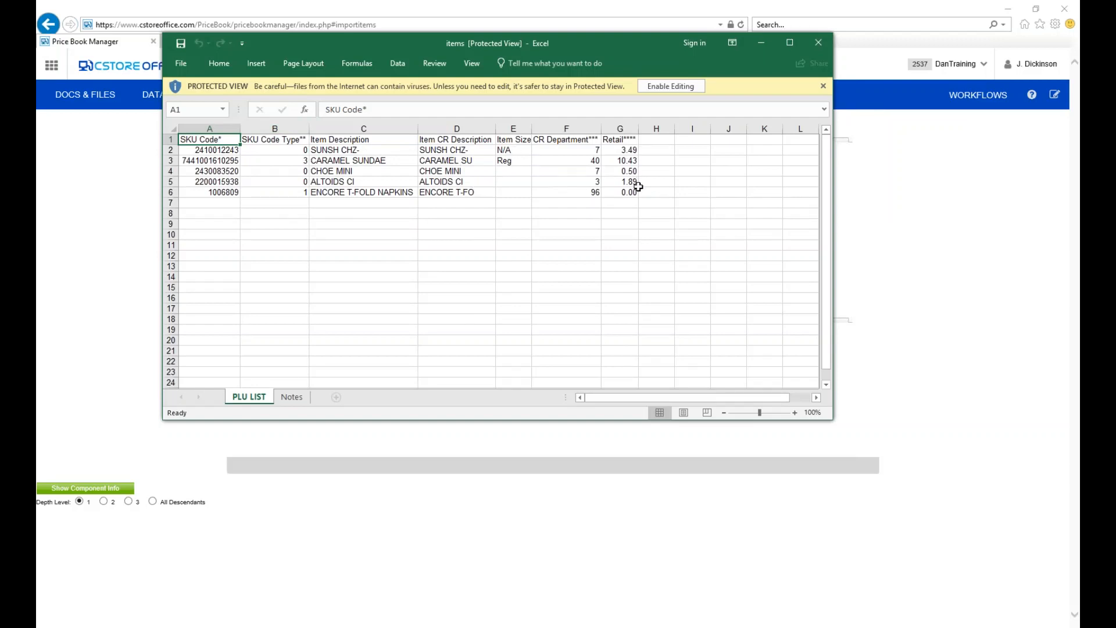
Review the template's Notes sheet on SKU code types and CR departments against the PLU LIST columns.
{"action": "left_click", "coordinate": [288, 397]}
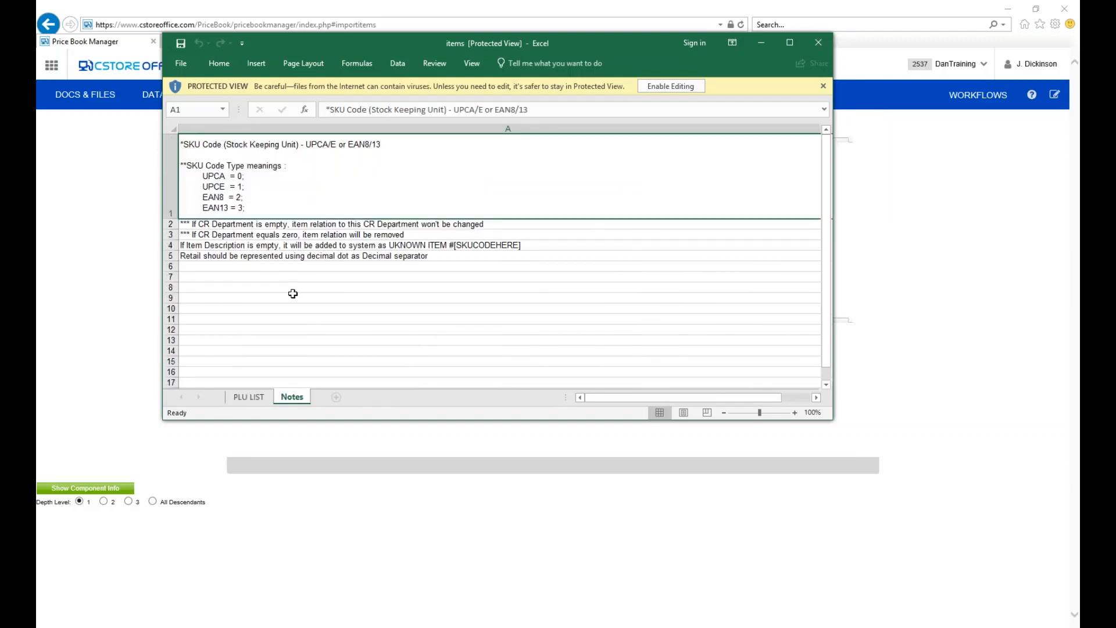
{"action": "left_click", "coordinate": [262, 398]}
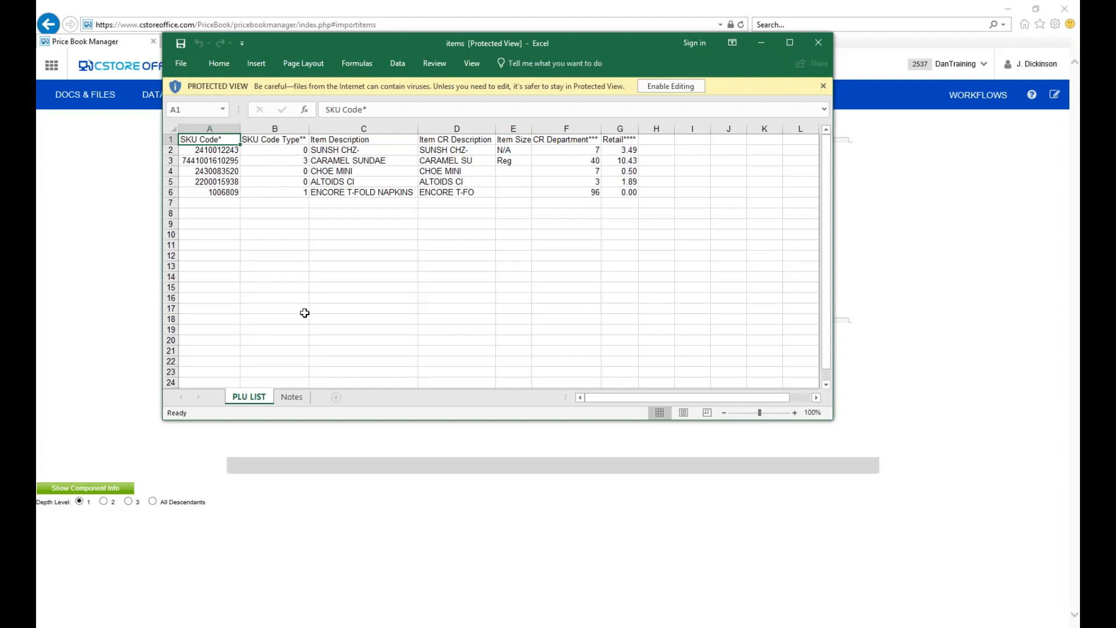
{"action": "left_click", "coordinate": [292, 398]}
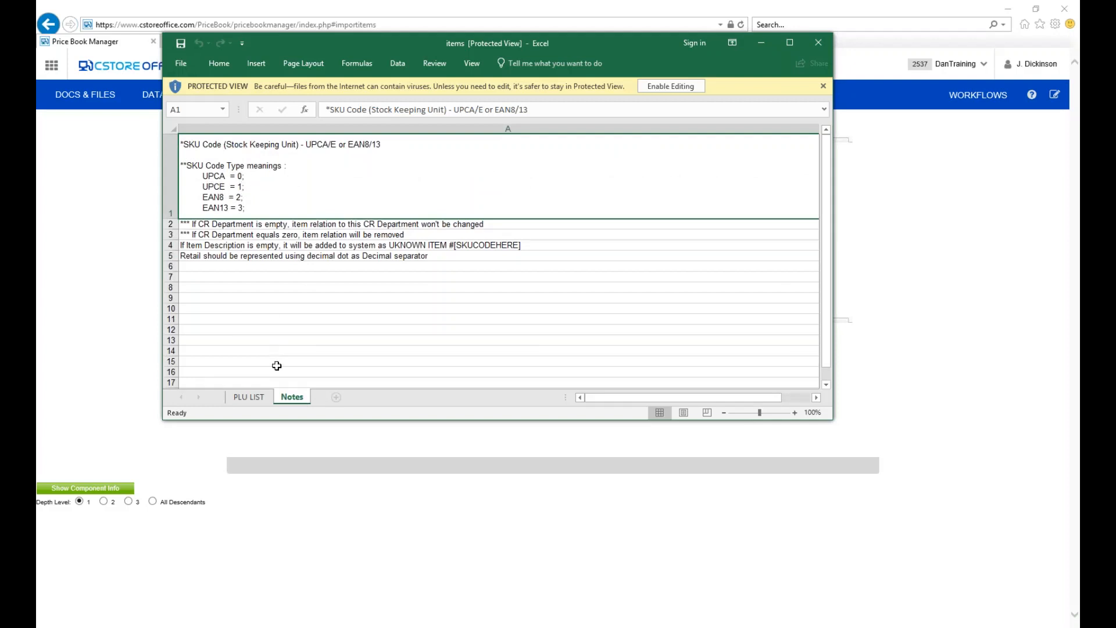
{"action": "left_click", "coordinate": [252, 397]}
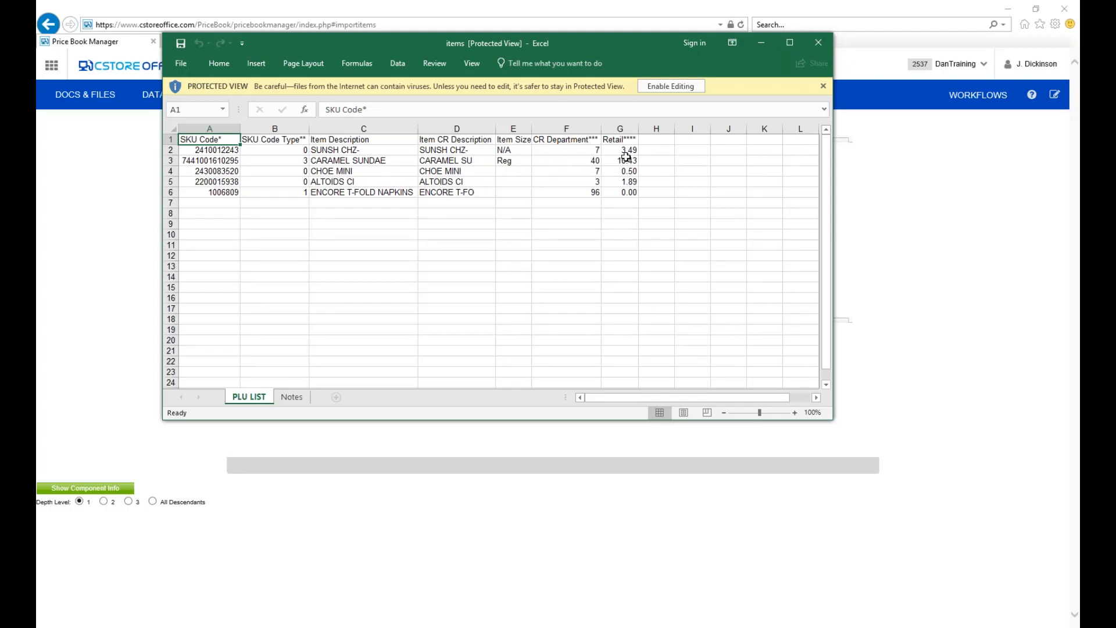
Select the Retail values in G2:G6, compare the template with the import page's upload instructions, and close the workbook.
{"action": "left_click_drag", "start_coordinate": [626, 150], "coordinate": [626, 192]}
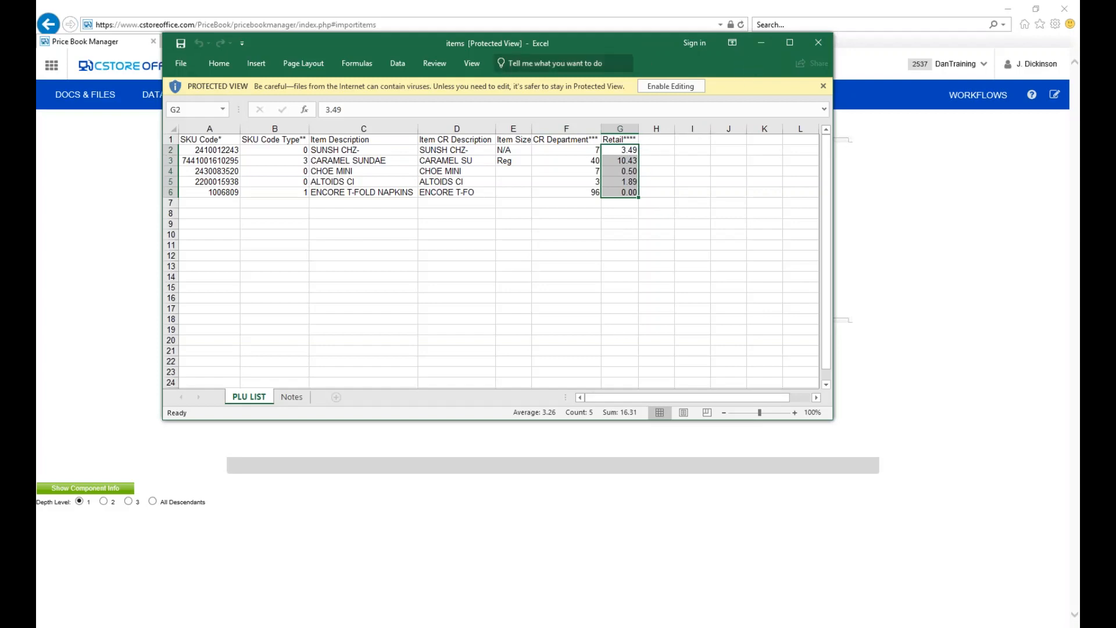
{"action": "left_click_drag", "start_coordinate": [597, 40], "coordinate": [598, 110]}
{"action": "left_click_drag", "start_coordinate": [617, 154], "coordinate": [691, 353]}
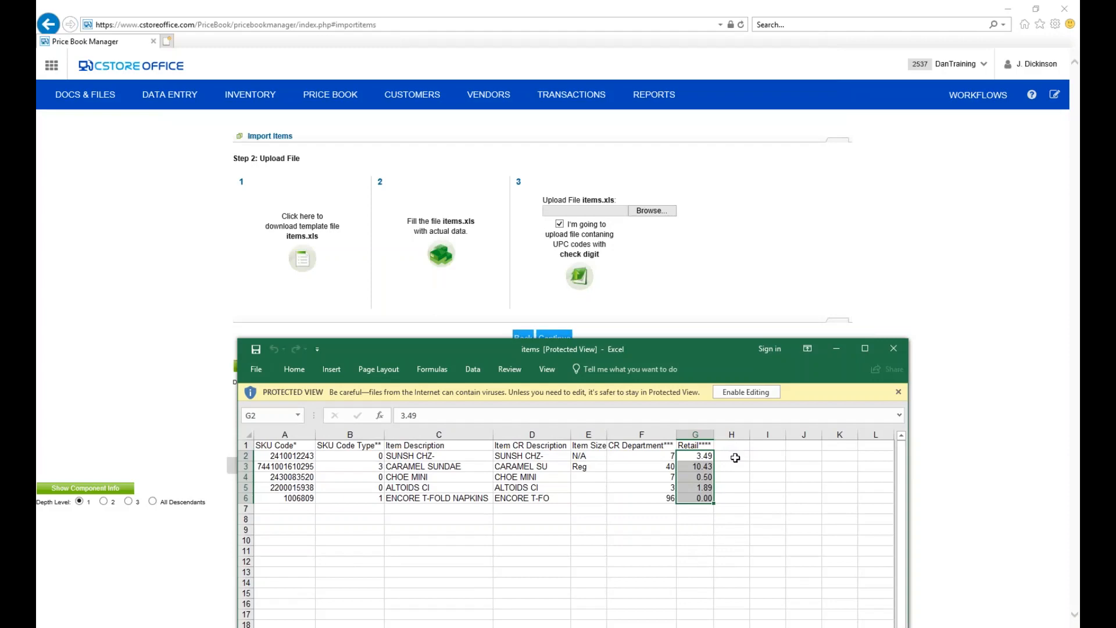
{"action": "left_click_drag", "start_coordinate": [704, 349], "coordinate": [688, 208]}
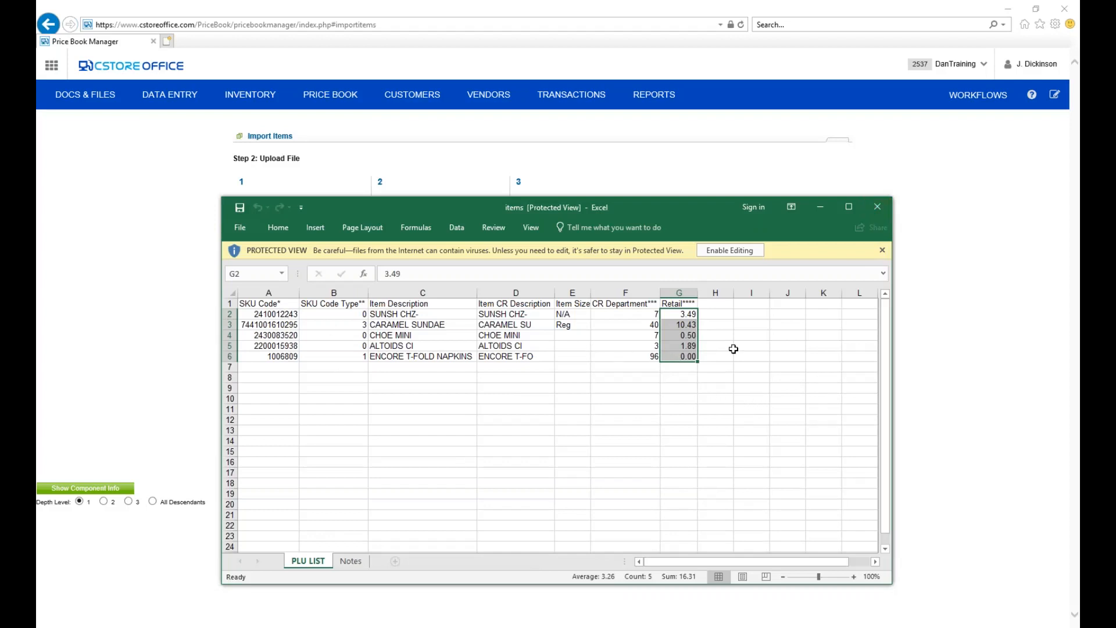
{"action": "left_click", "coordinate": [877, 206]}
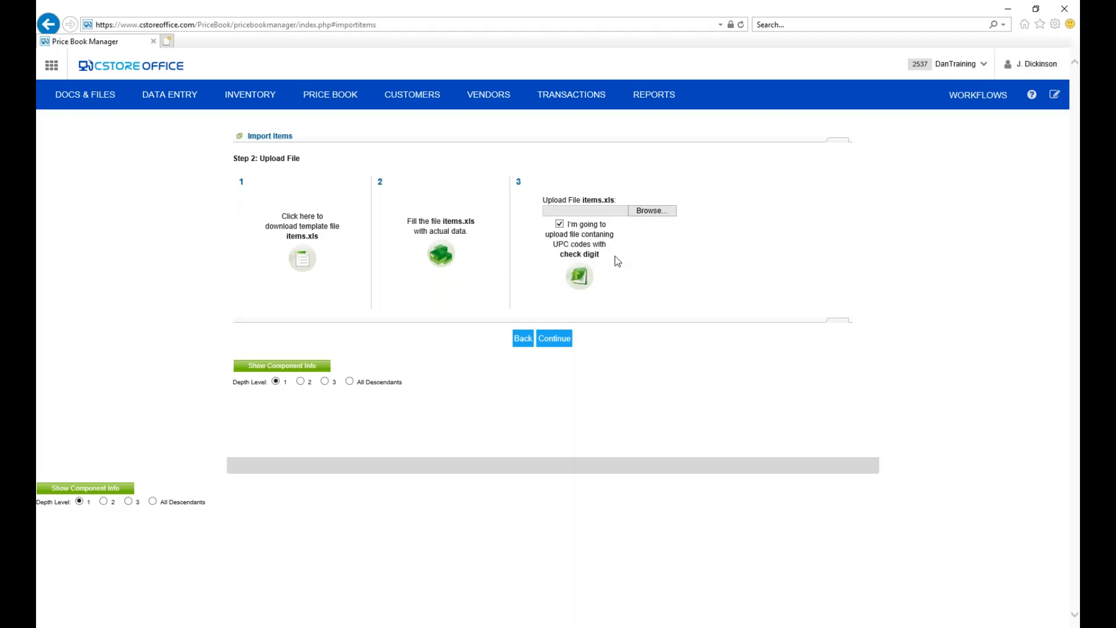
Clear the option for UPC codes with check digit, and search for "greyh" to switch to the Greyhound account.
{"action": "left_click", "coordinate": [559, 224]}
{"action": "type", "text": "gr"}
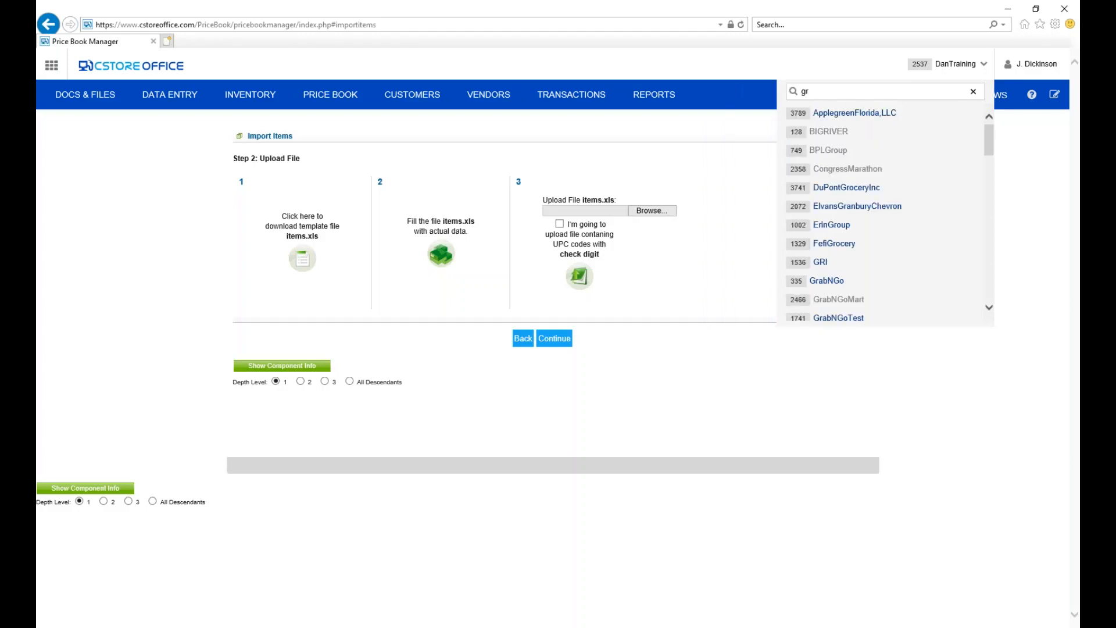
{"action": "type", "text": "eyhoj"}
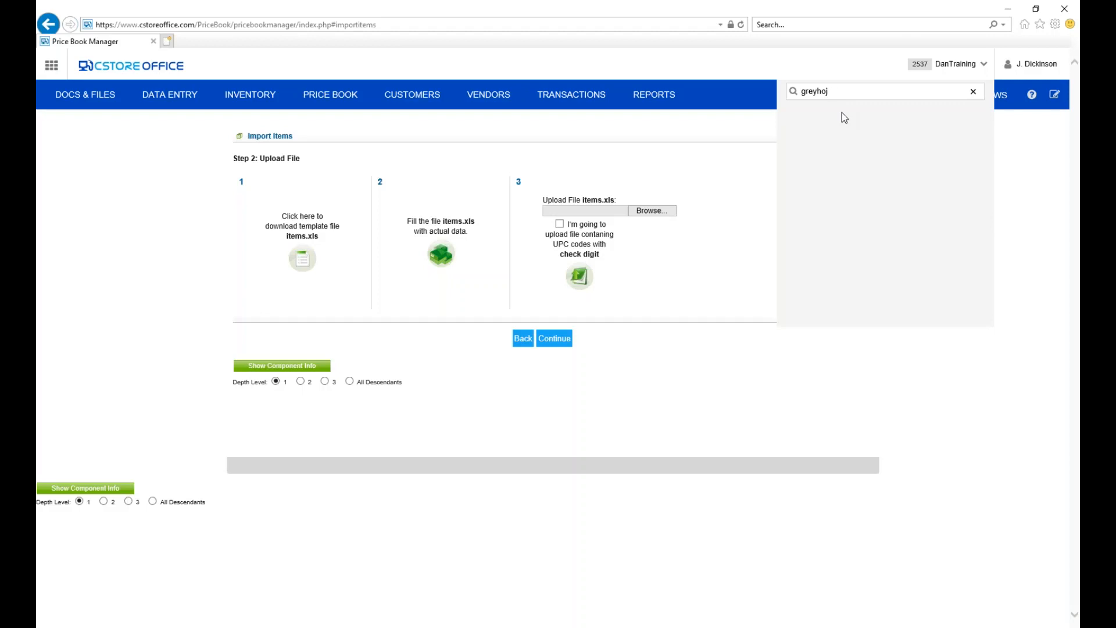
{"action": "key", "text": "BackSpace"}
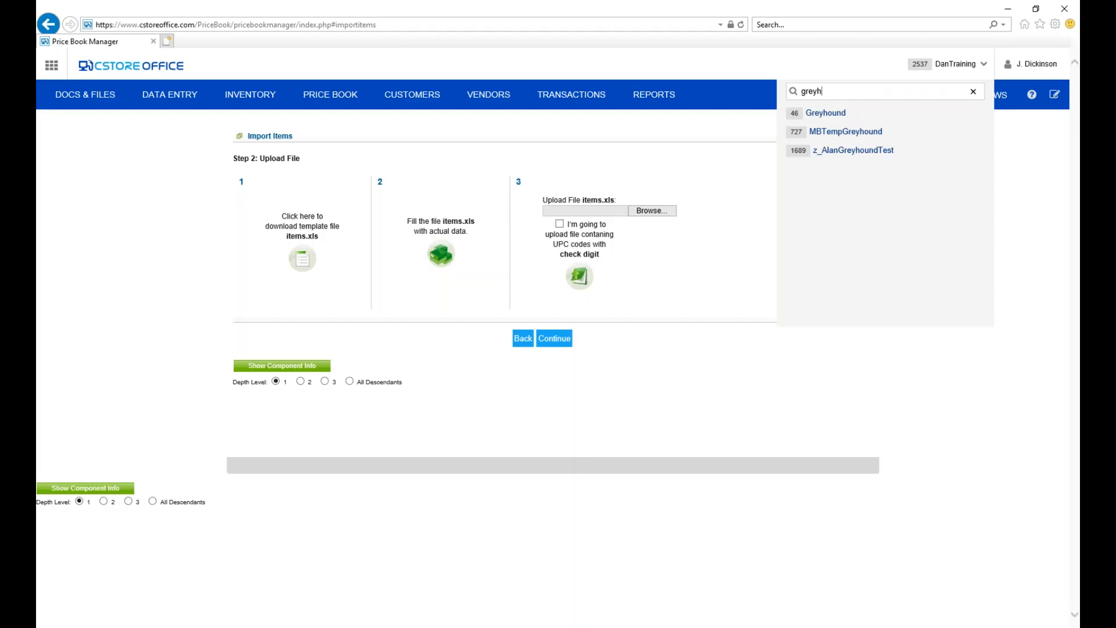
{"action": "key", "text": "Return"}
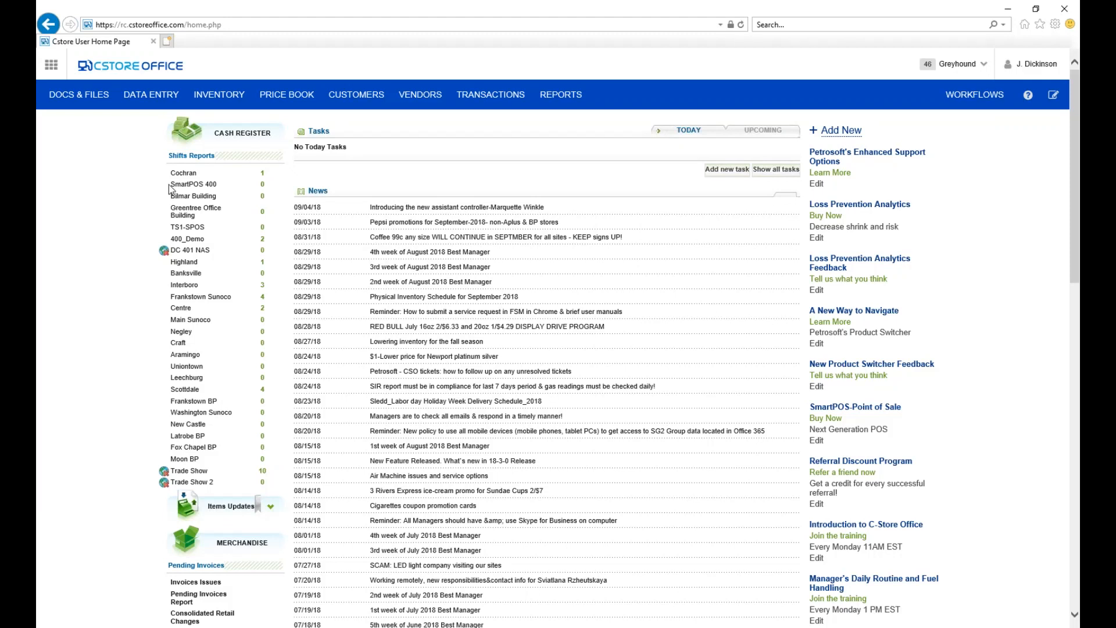
Open Price Groups from the price book and launch its Price Management report.
{"action": "mouse_move", "coordinate": [284, 103]}
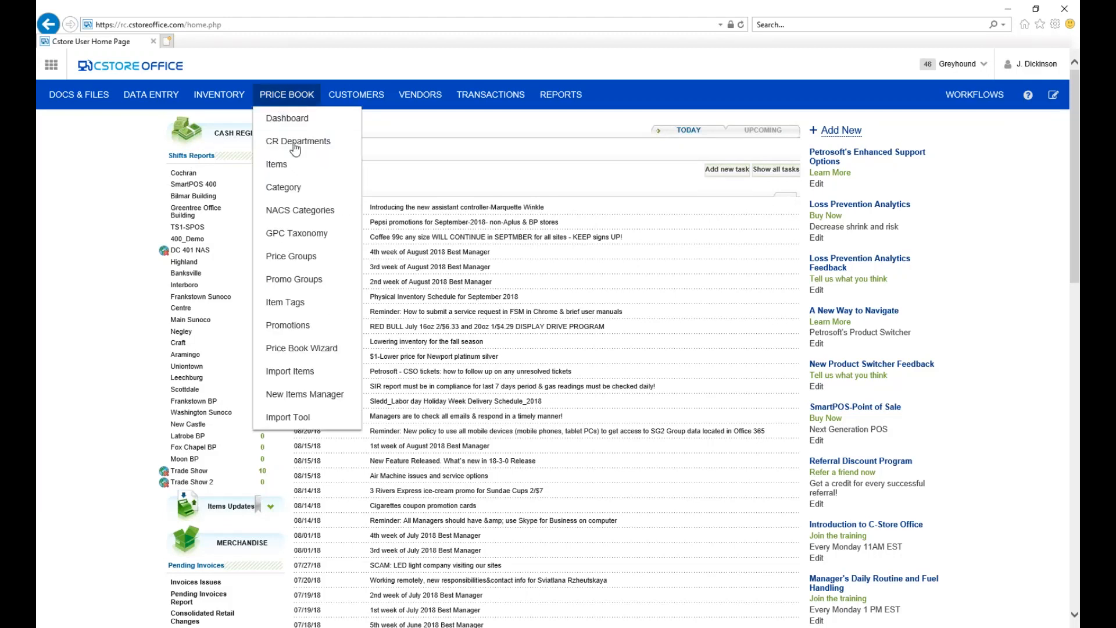
{"action": "left_click", "coordinate": [289, 262]}
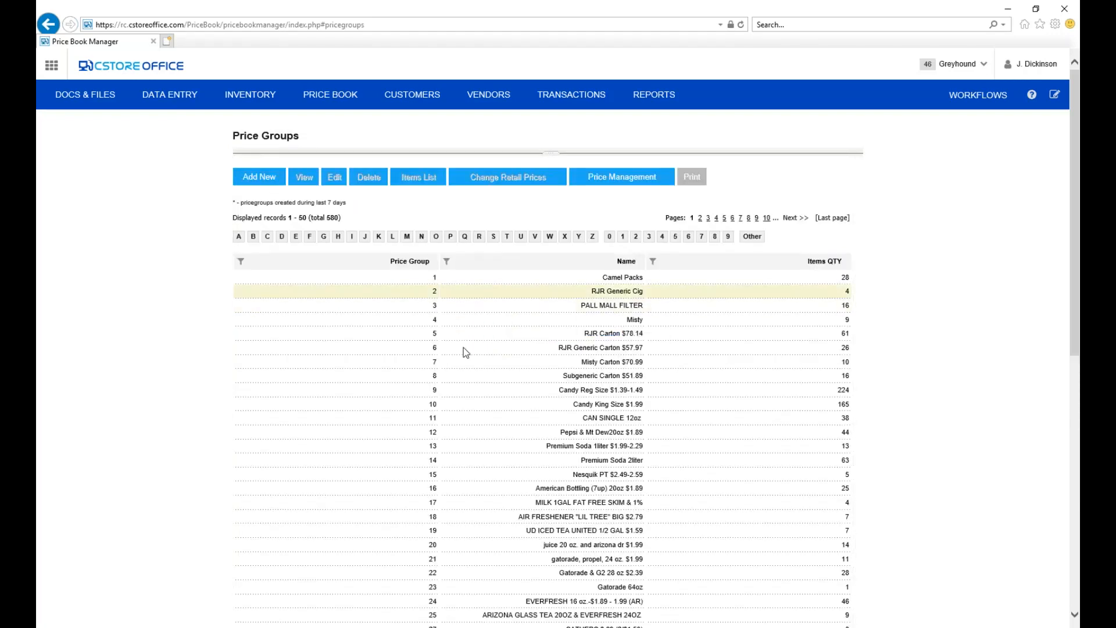
{"action": "left_click", "coordinate": [622, 182]}
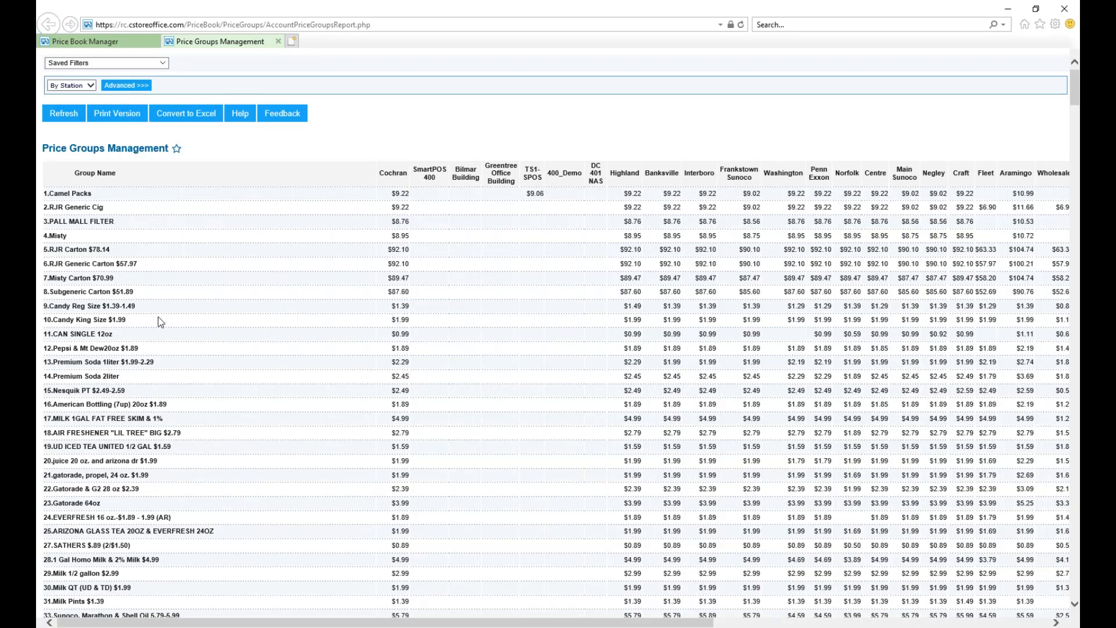
Examine the price groups' retail prices down the list and across all the station columns.
{"action": "scroll", "coordinate": [330, 378], "scroll_direction": "down", "scroll_amount": 1}
{"action": "scroll", "coordinate": [330, 378], "scroll_direction": "down", "scroll_amount": 2}
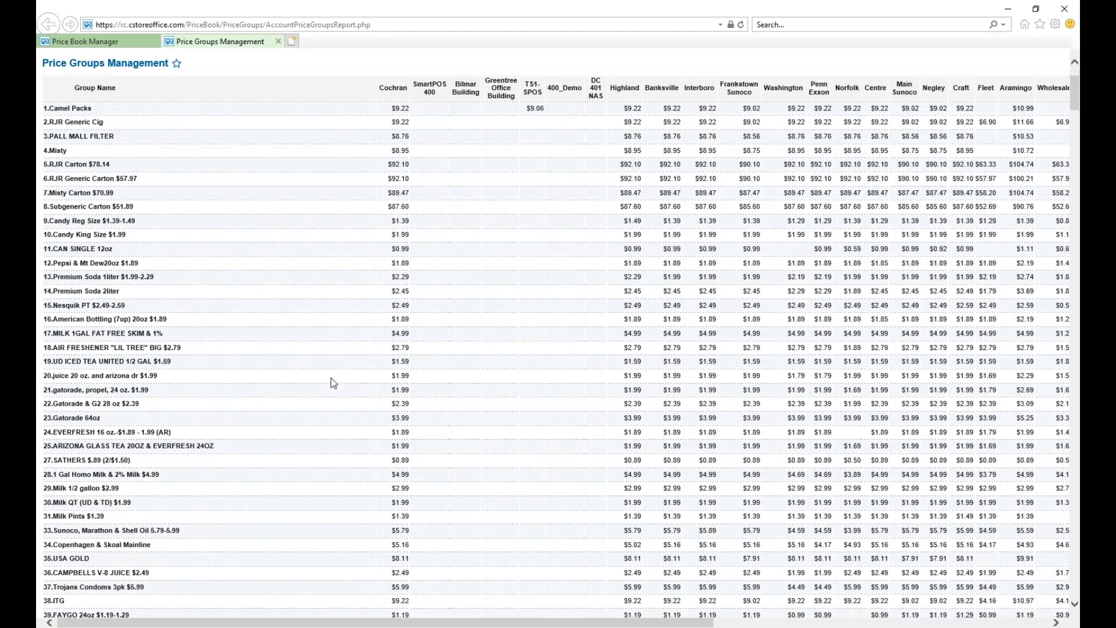
{"action": "scroll", "coordinate": [331, 378], "scroll_direction": "down", "scroll_amount": 5}
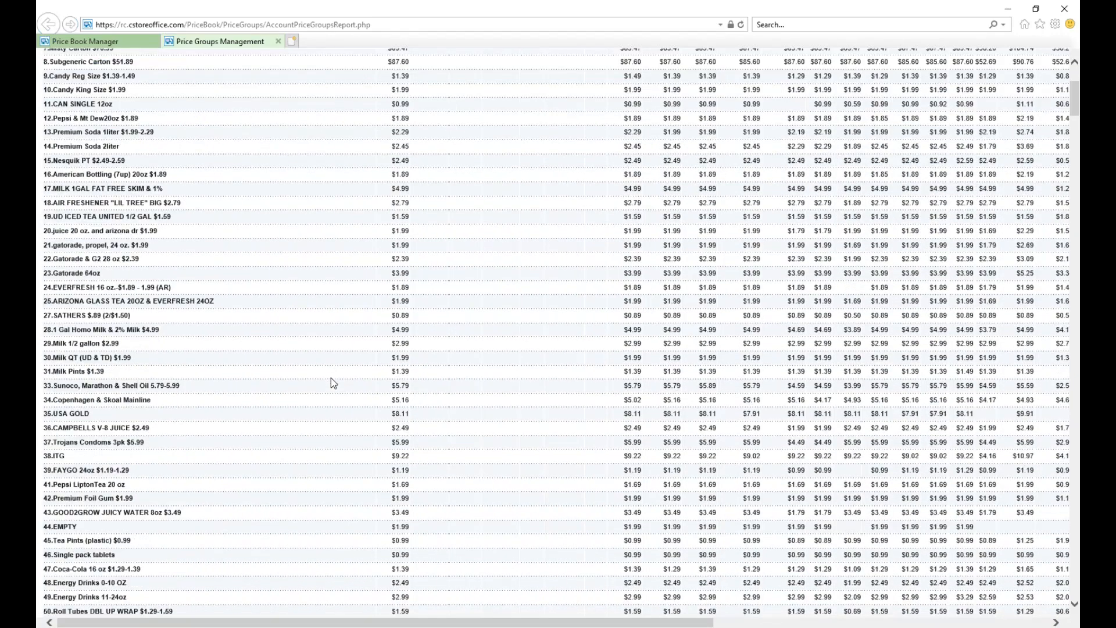
{"action": "scroll", "coordinate": [331, 378], "scroll_direction": "down", "scroll_amount": 1}
{"action": "scroll", "coordinate": [760, 623], "scroll_direction": "right", "scroll_amount": 1}
{"action": "scroll", "coordinate": [760, 624], "scroll_direction": "right", "scroll_amount": 6}
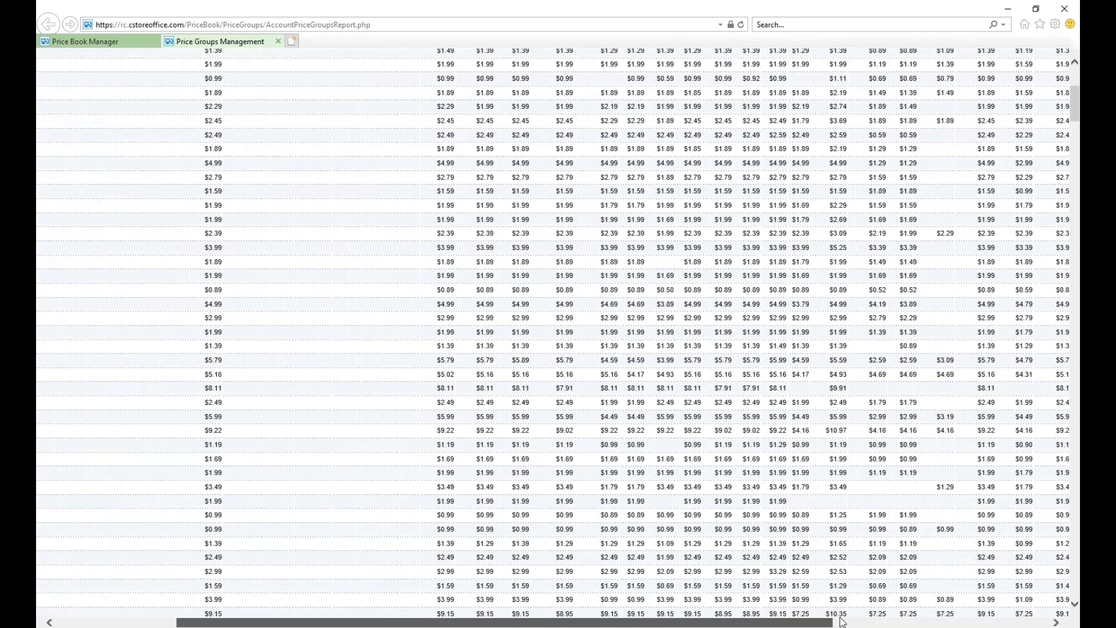
{"action": "scroll", "coordinate": [886, 620], "scroll_direction": "right", "scroll_amount": 5}
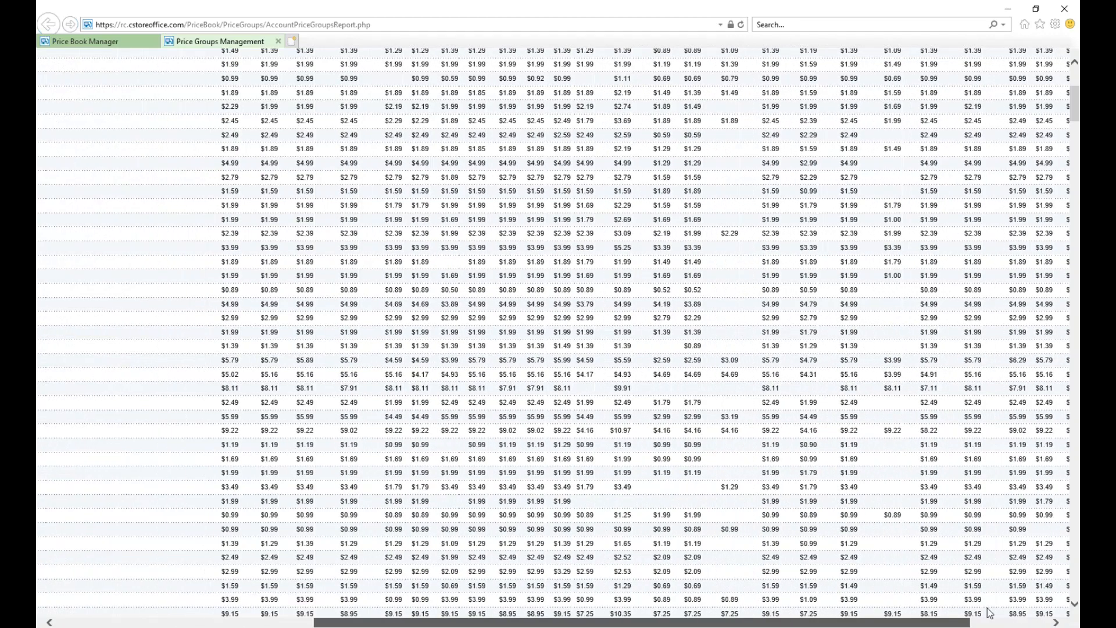
{"action": "scroll", "coordinate": [989, 612], "scroll_direction": "right", "scroll_amount": 3}
{"action": "scroll", "coordinate": [1024, 611], "scroll_direction": "left", "scroll_amount": 1}
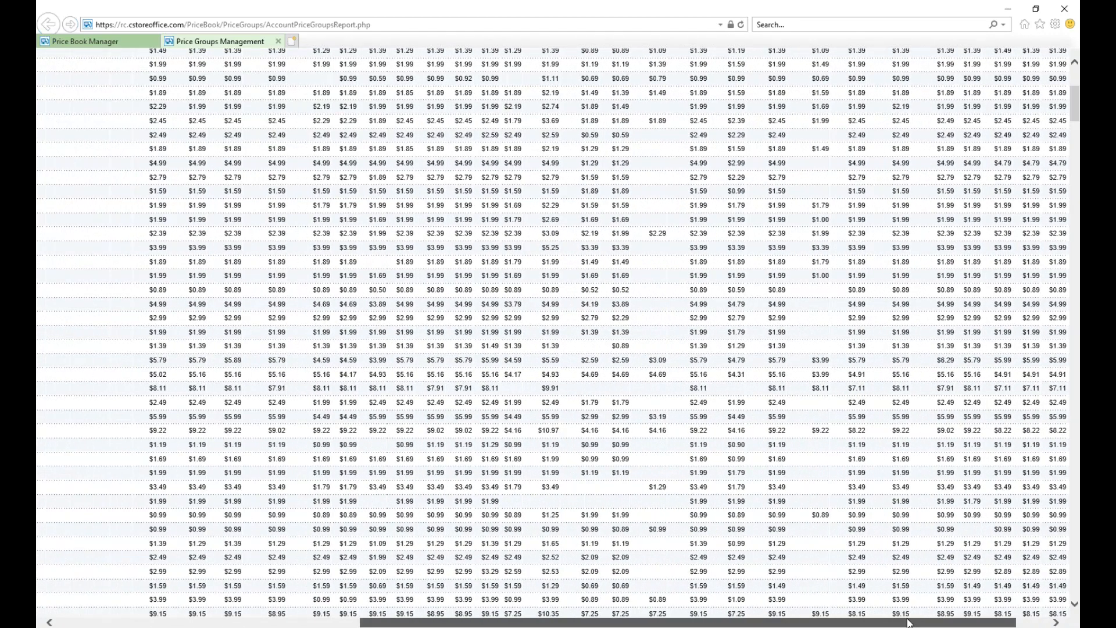
{"action": "left_click_drag", "start_coordinate": [908, 623], "coordinate": [604, 623]}
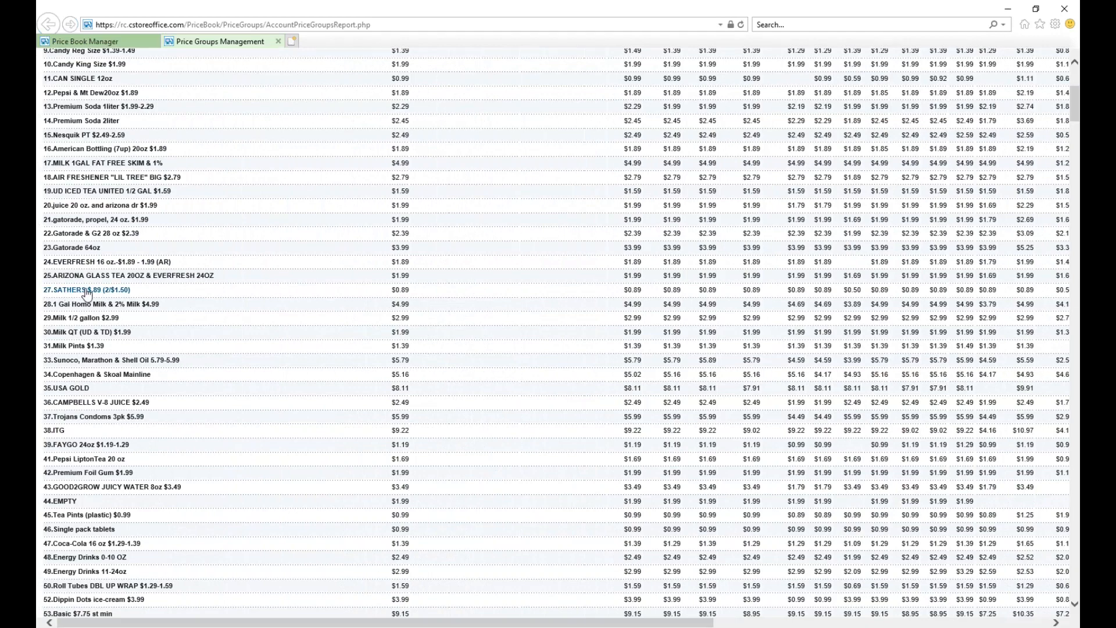
Open the Frankstown Sunoco price of the SATHERS group for editing, and close Price Groups Management without changing it.
{"action": "left_click", "coordinate": [751, 290]}
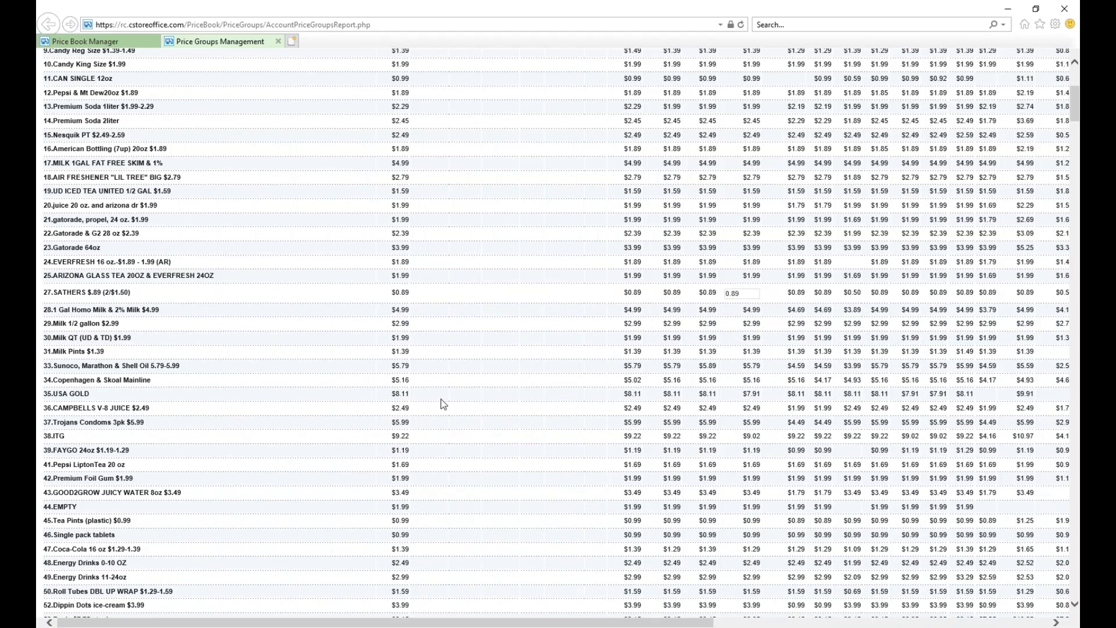
{"action": "left_click", "coordinate": [279, 42]}
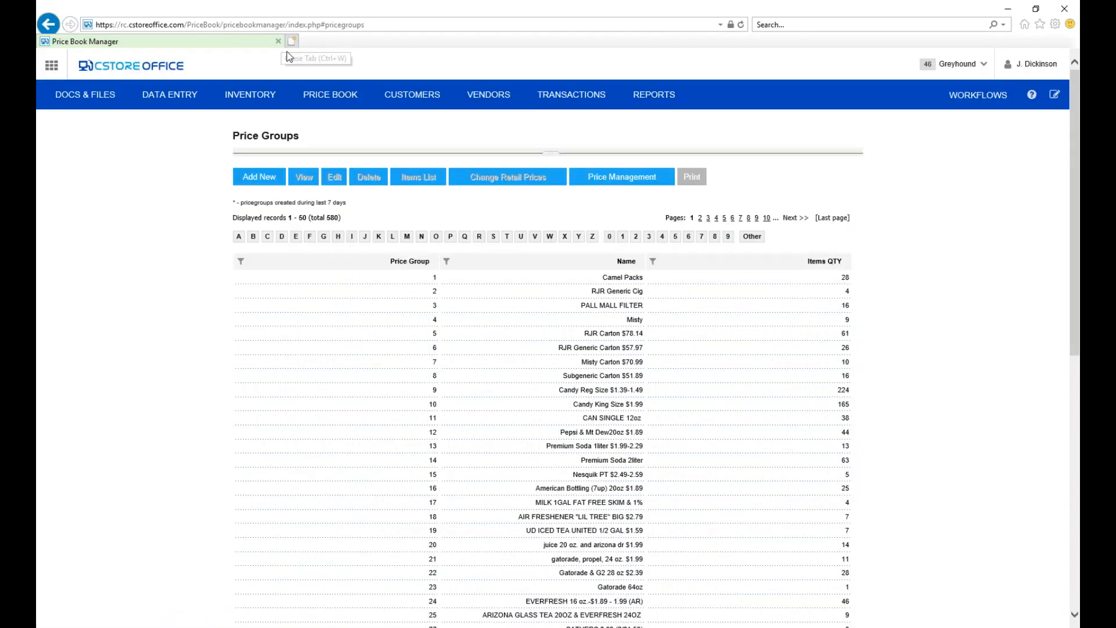
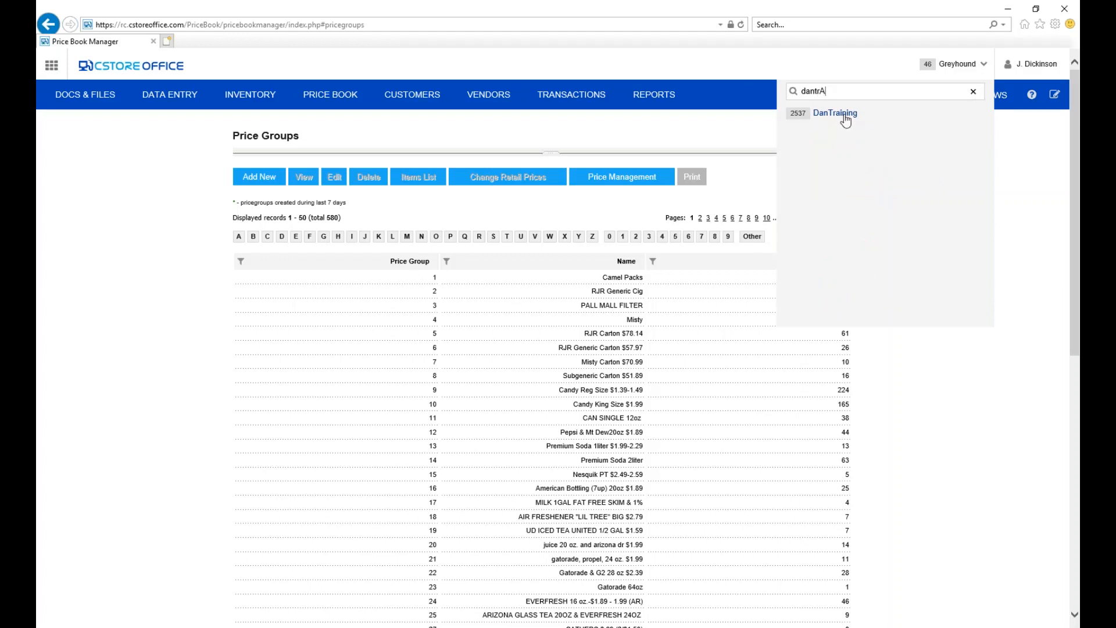
Search the account list for "Dantr" and switch to the DanTraining account.
{"action": "type", "text": "INING"}
{"action": "left_click", "coordinate": [835, 114]}
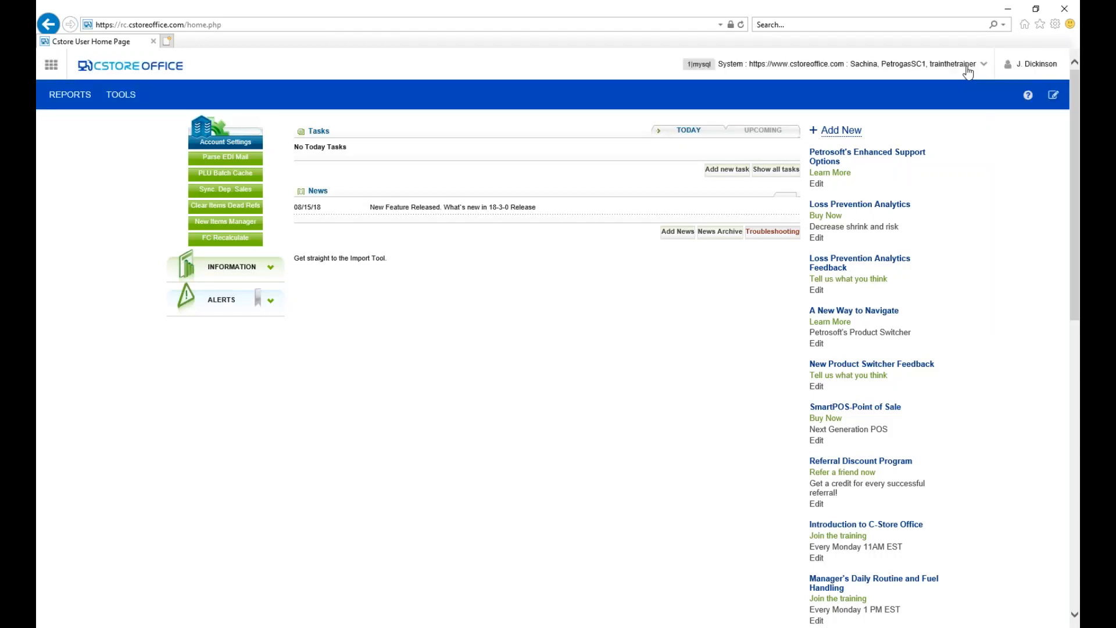
{"action": "left_click", "coordinate": [984, 65]}
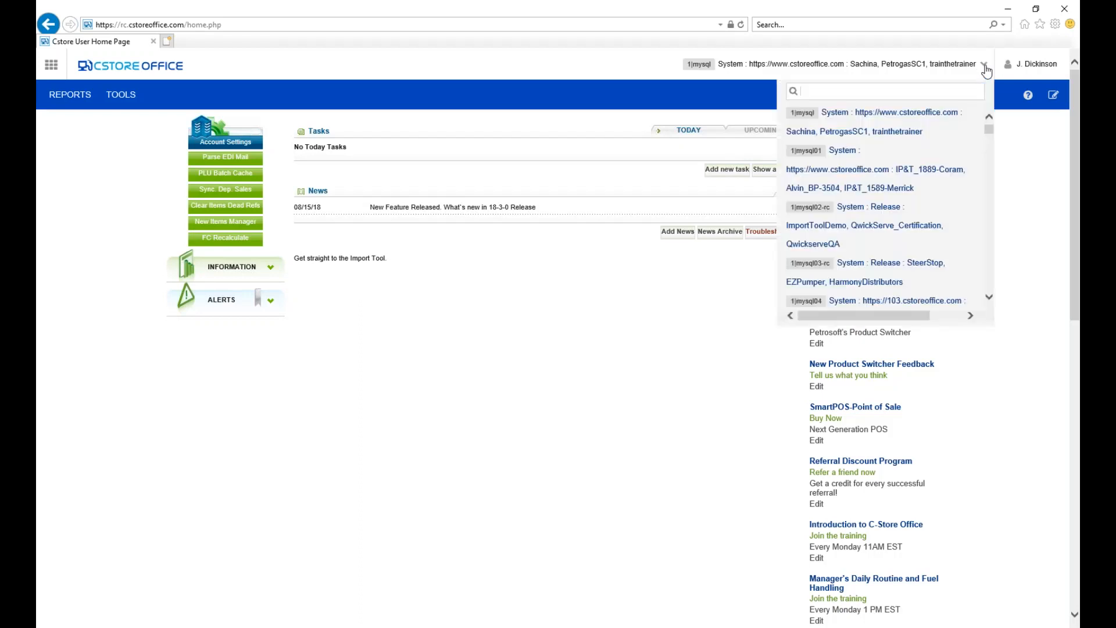
{"action": "type", "text": "Dan"}
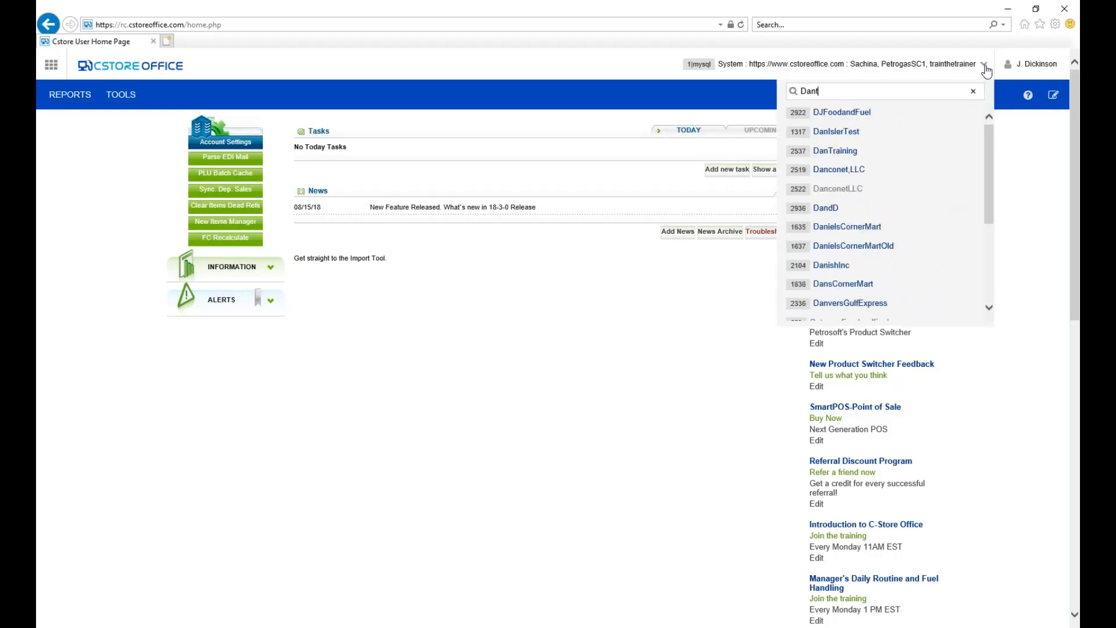
{"action": "type", "text": "tr"}
{"action": "left_click", "coordinate": [875, 116]}
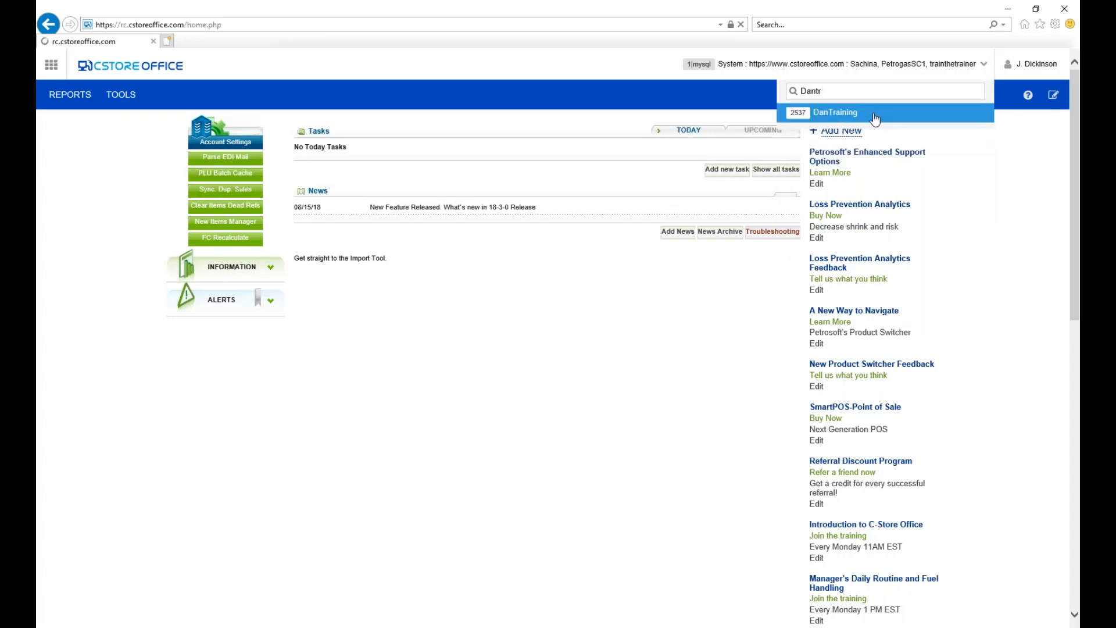
{"action": "left_click", "coordinate": [875, 117]}
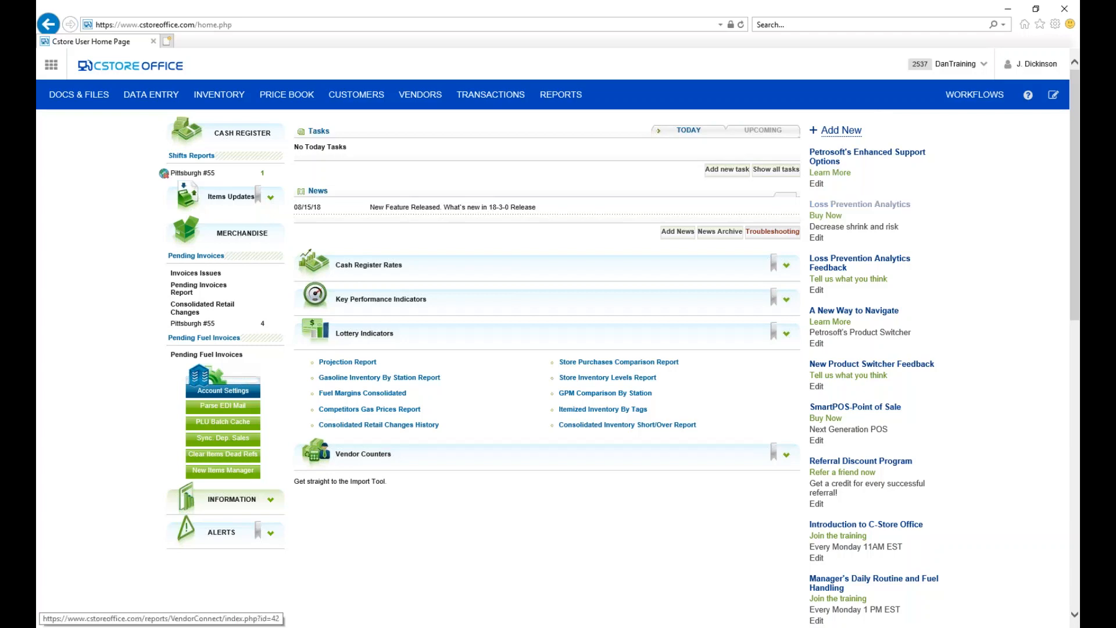
Open CR Departments from the price book and start a new department numbered 9 and named Freal Shake.
{"action": "left_click", "coordinate": [281, 96]}
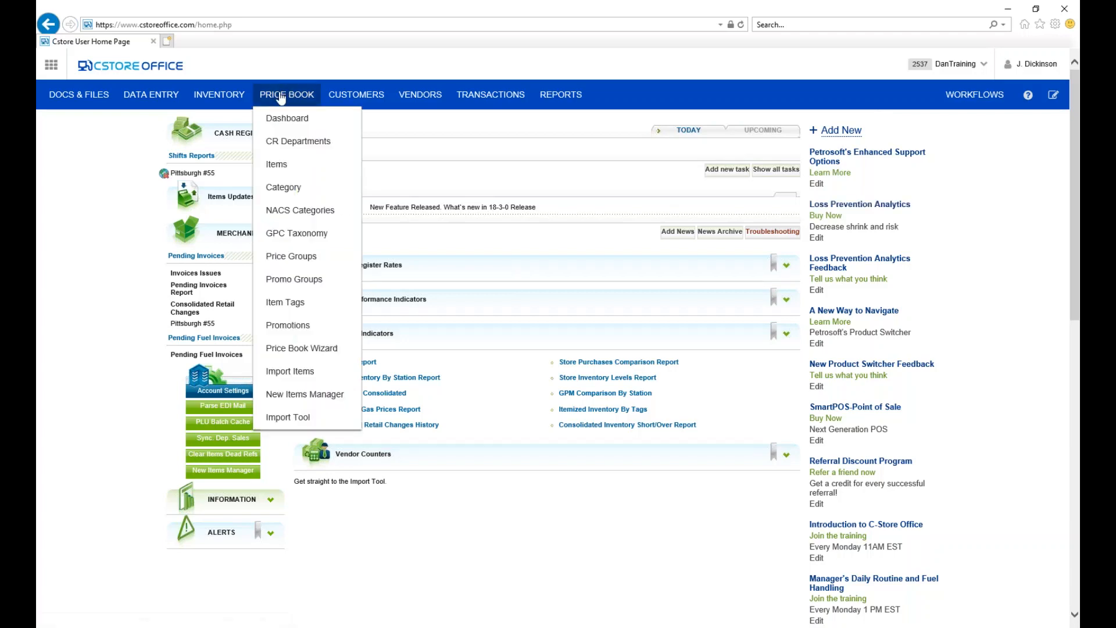
{"action": "left_click", "coordinate": [290, 147]}
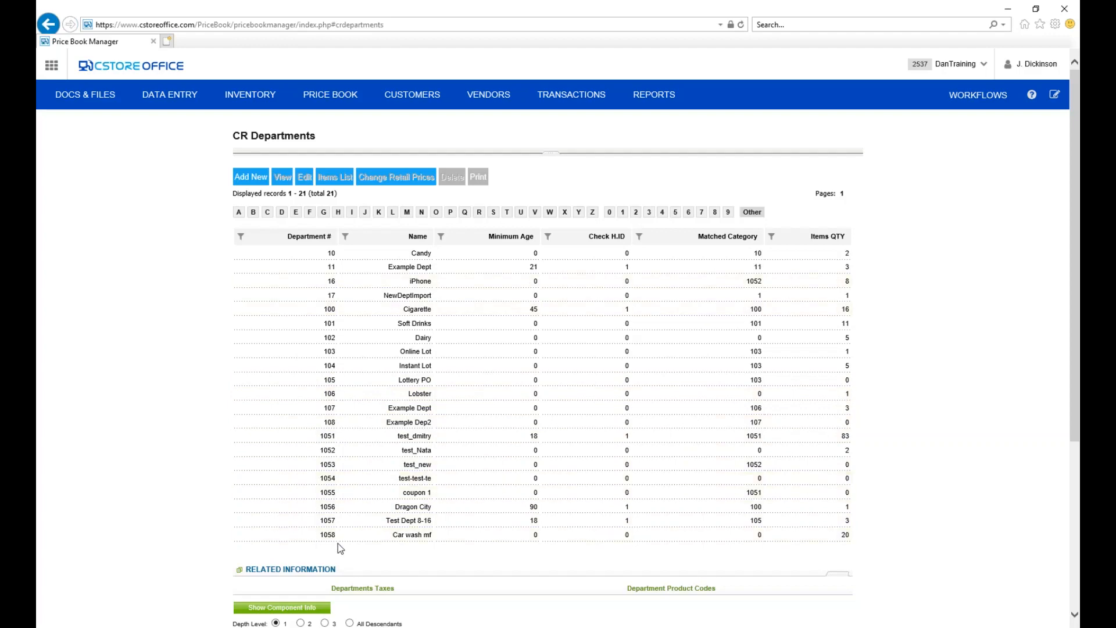
{"action": "left_click", "coordinate": [251, 178]}
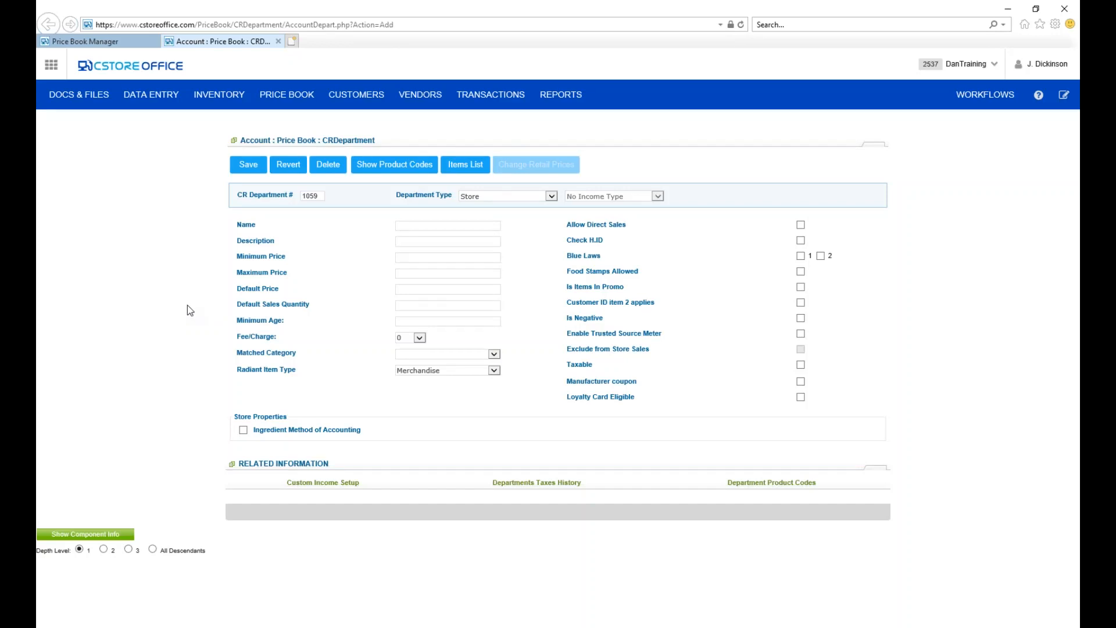
{"action": "double_click", "coordinate": [316, 197]}
{"action": "type", "text": "9"}
{"action": "type", "text": "Freal"}
{"action": "type", "text": " Shajke"}
{"action": "key", "text": "BackSpace"}
{"action": "key", "text": "BackSpace"}
{"action": "key", "text": "BackSpace"}
{"action": "type", "text": "ke"}
Match the Freal Shake department to category 102|Dairy, save it, and return to the departments list.
{"action": "left_click", "coordinate": [421, 338]}
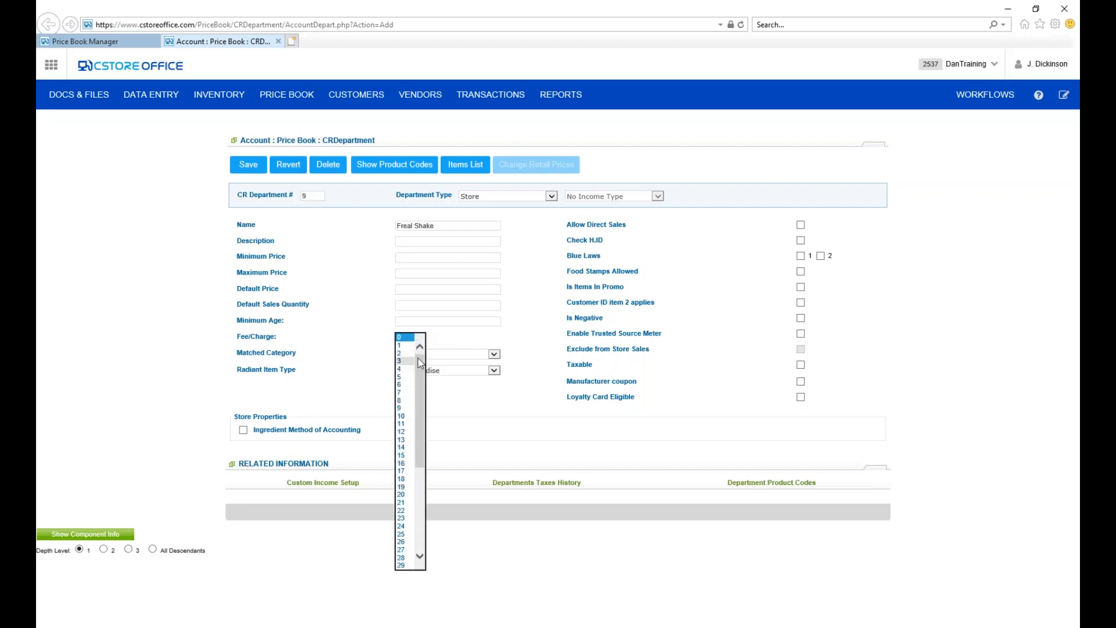
{"action": "left_click", "coordinate": [536, 331]}
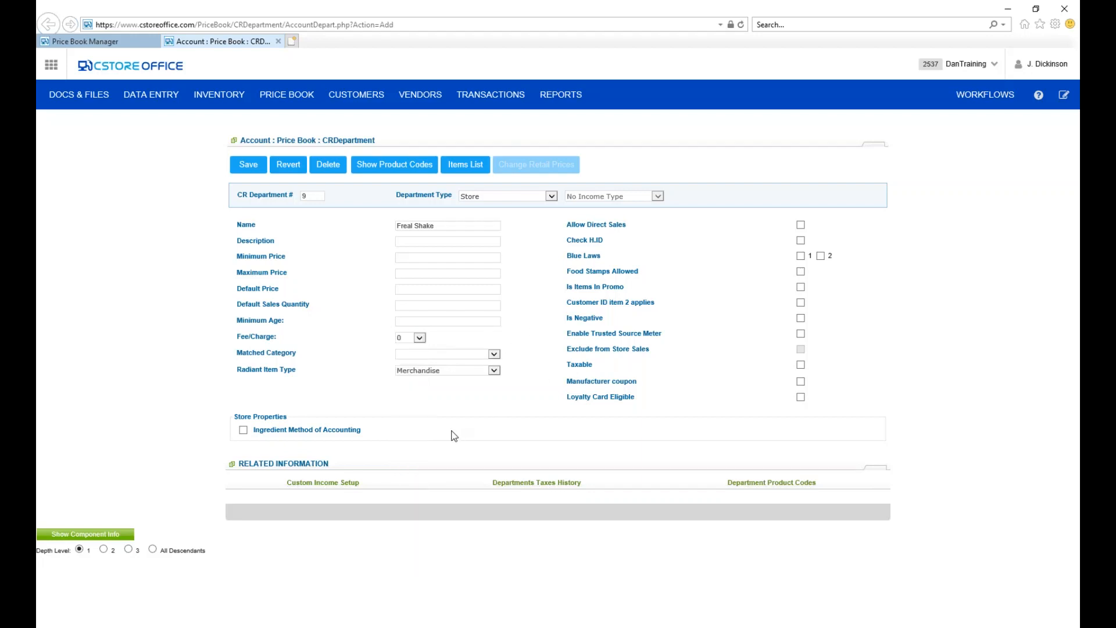
{"action": "left_click", "coordinate": [495, 354]}
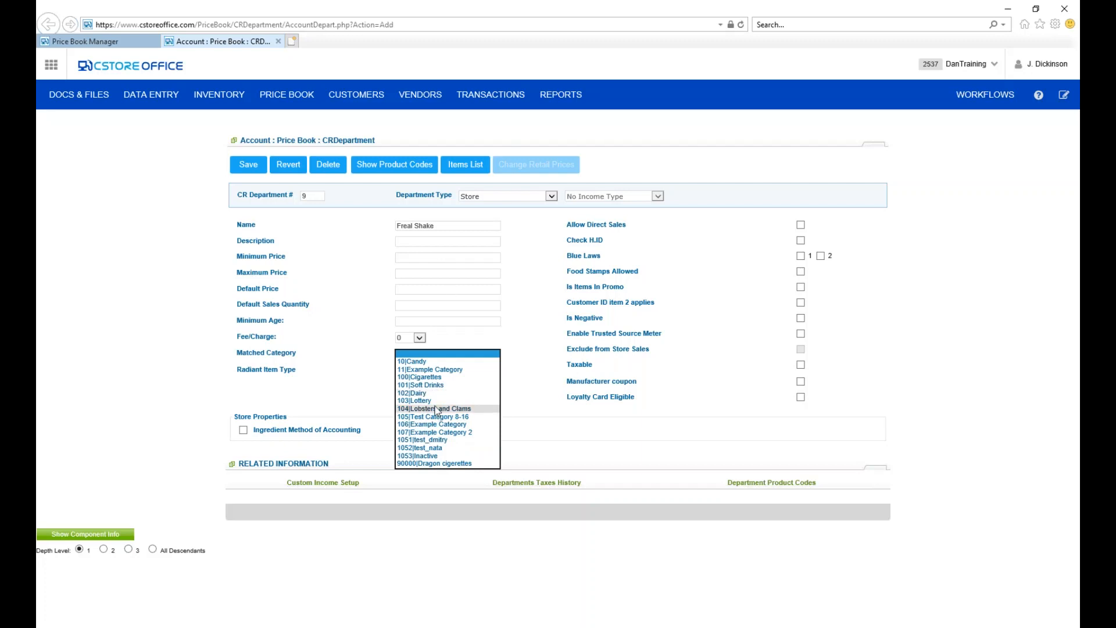
{"action": "left_click", "coordinate": [420, 394]}
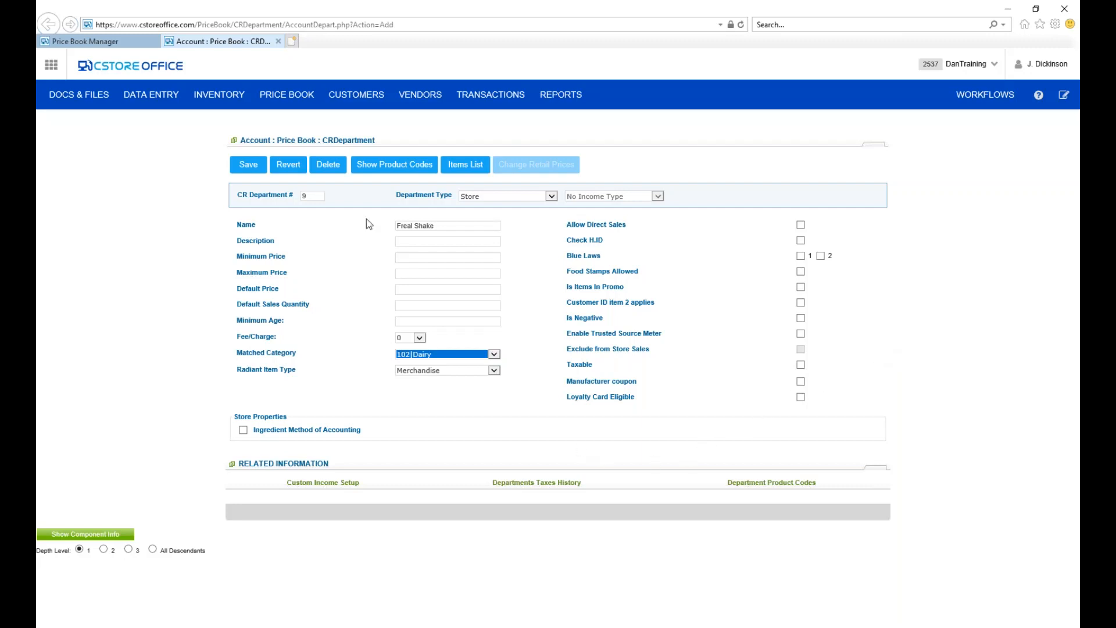
{"action": "left_click", "coordinate": [249, 166]}
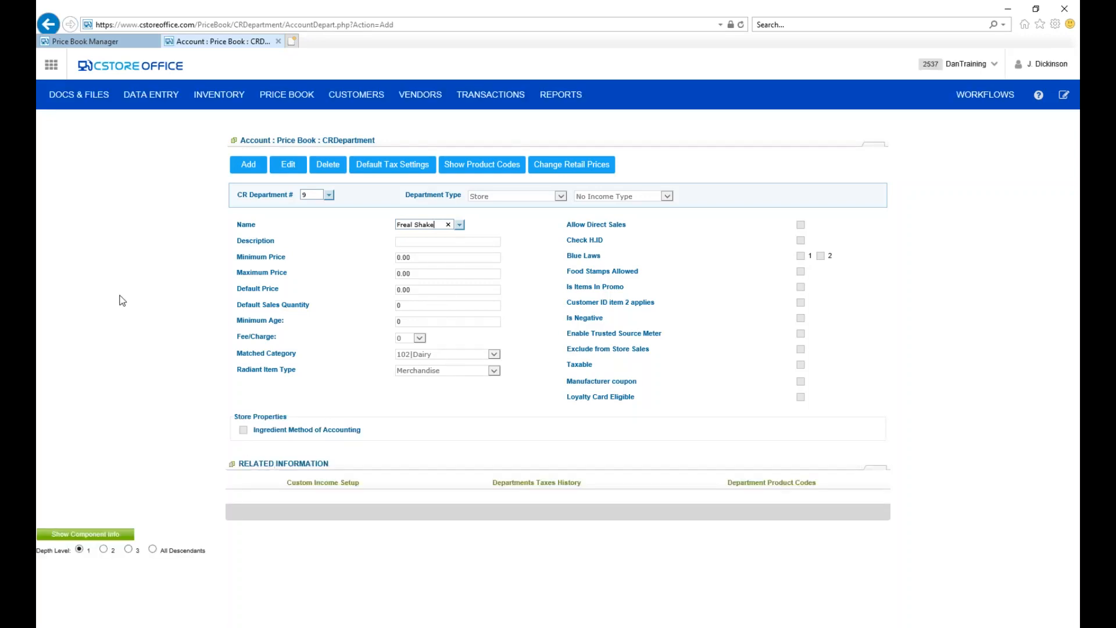
{"action": "left_click", "coordinate": [278, 42]}
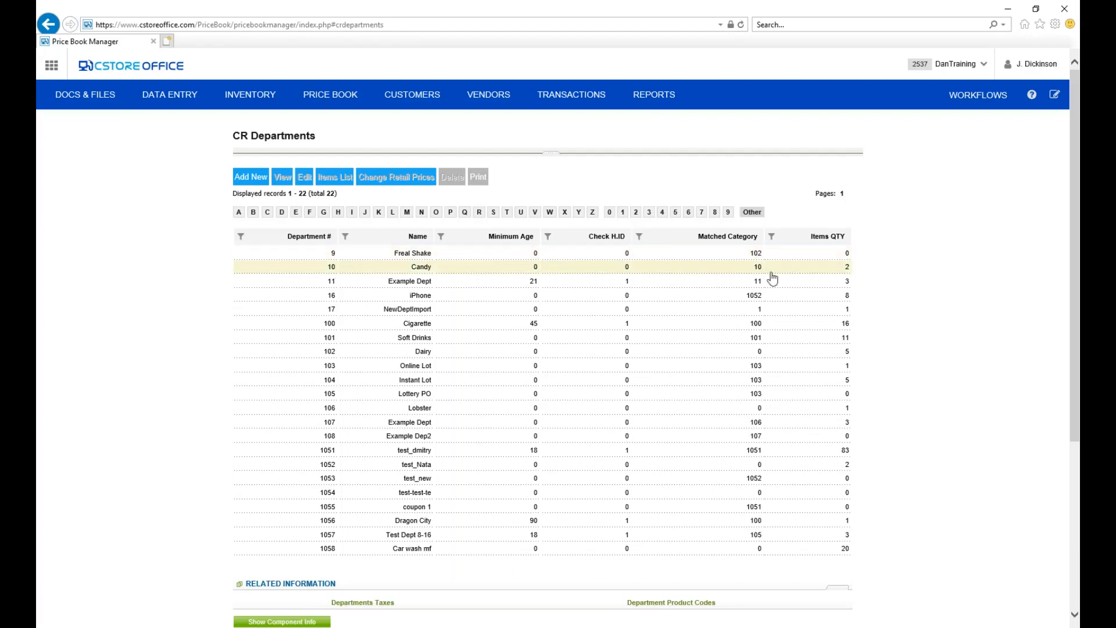
Open Departments Taxes, apply Tax1 to the Freal Shake department, save, and close the tax page.
{"action": "left_click", "coordinate": [450, 255]}
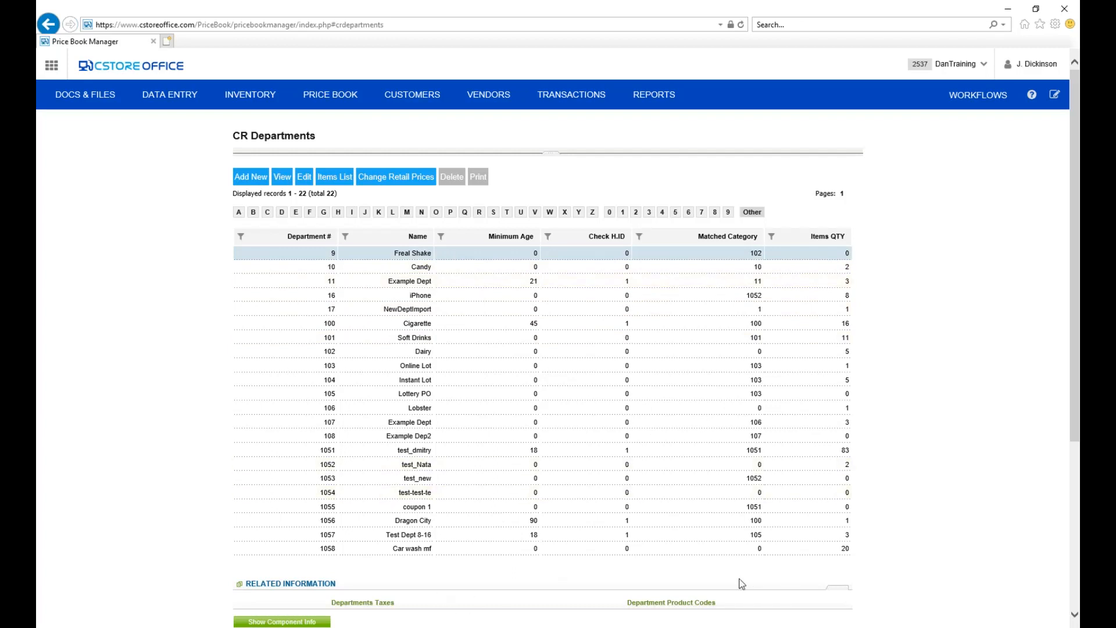
{"action": "scroll", "coordinate": [474, 617], "scroll_direction": "down", "scroll_amount": 3}
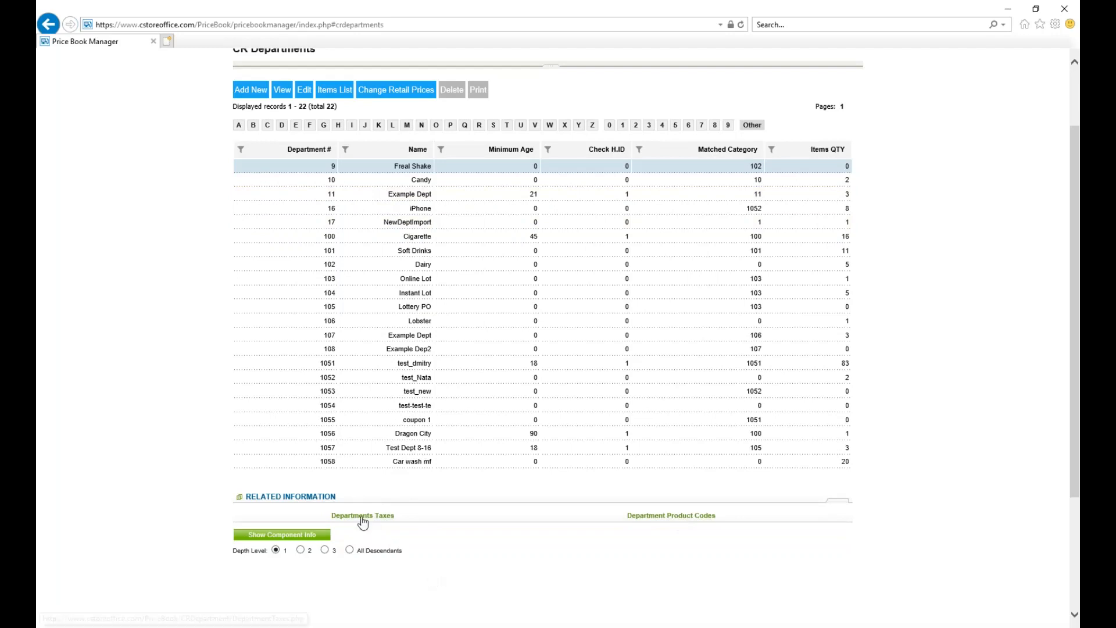
{"action": "left_click", "coordinate": [368, 516]}
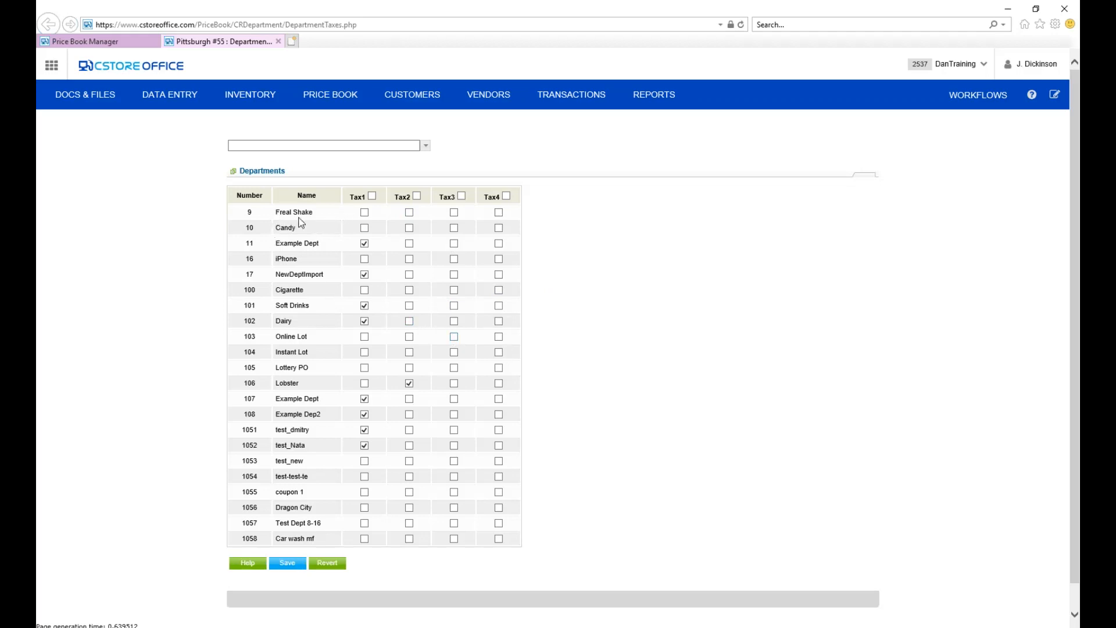
{"action": "left_click", "coordinate": [365, 212]}
{"action": "left_click", "coordinate": [288, 563]}
{"action": "left_click", "coordinate": [278, 41]}
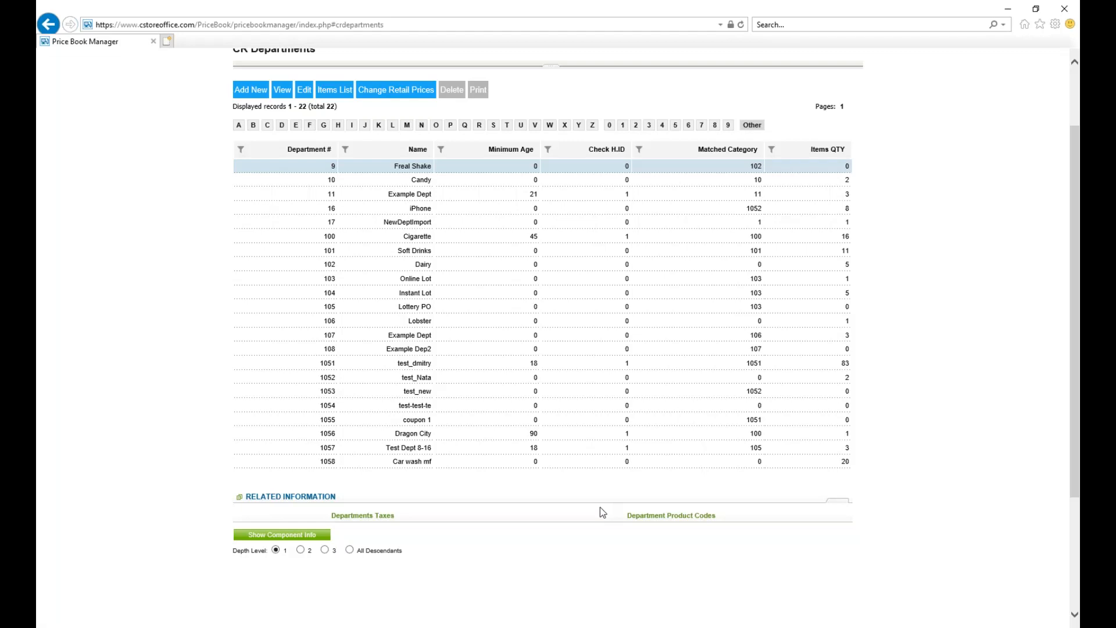
In the Department Product Codes report, save code 400 for the Candy department at Pittsburgh #55, and close the report.
{"action": "left_click", "coordinate": [672, 515]}
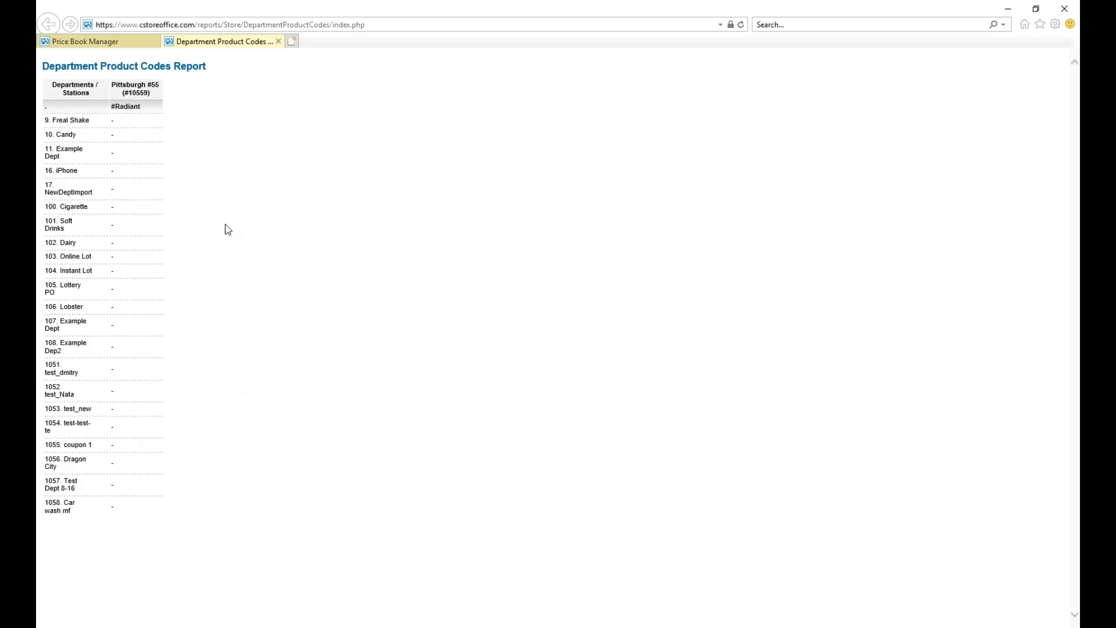
{"action": "left_click", "coordinate": [118, 137]}
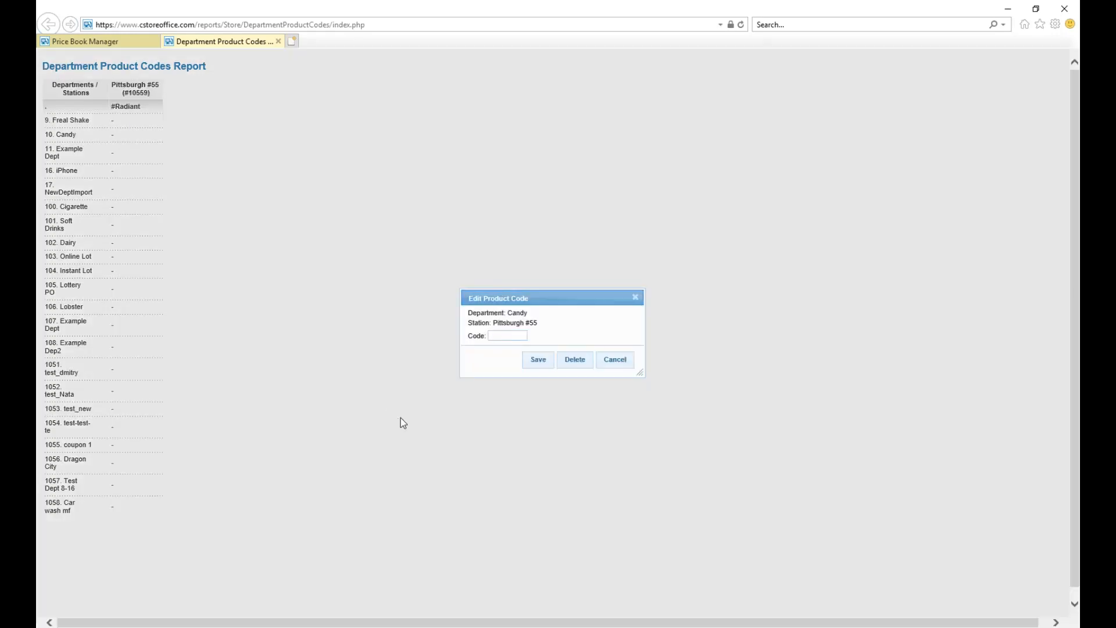
{"action": "type", "text": "400"}
{"action": "left_click", "coordinate": [540, 364]}
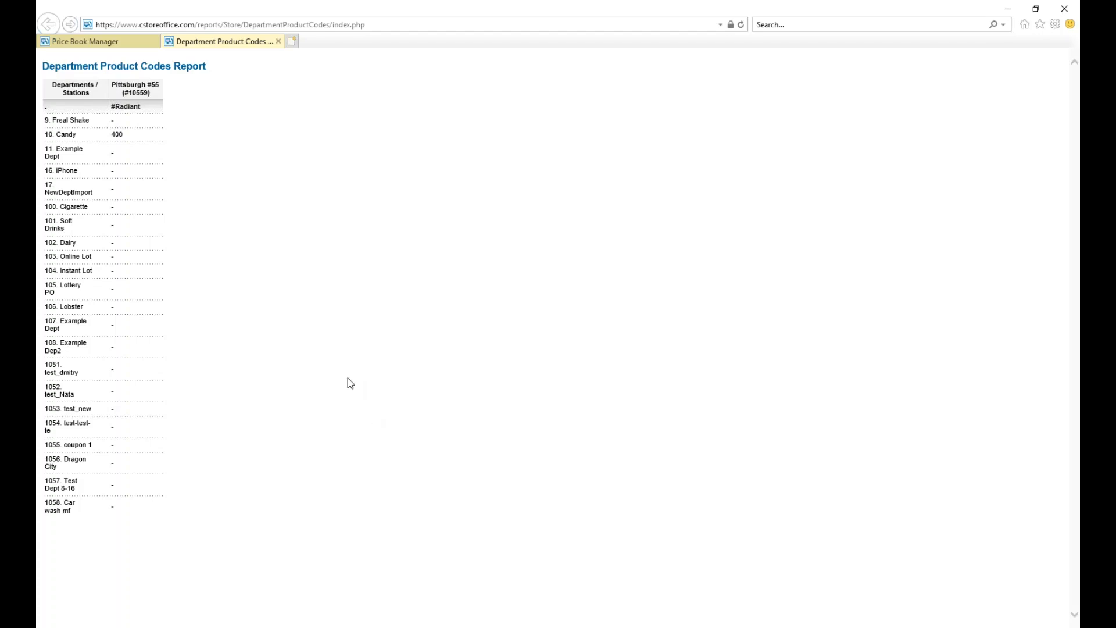
{"action": "left_click", "coordinate": [277, 41]}
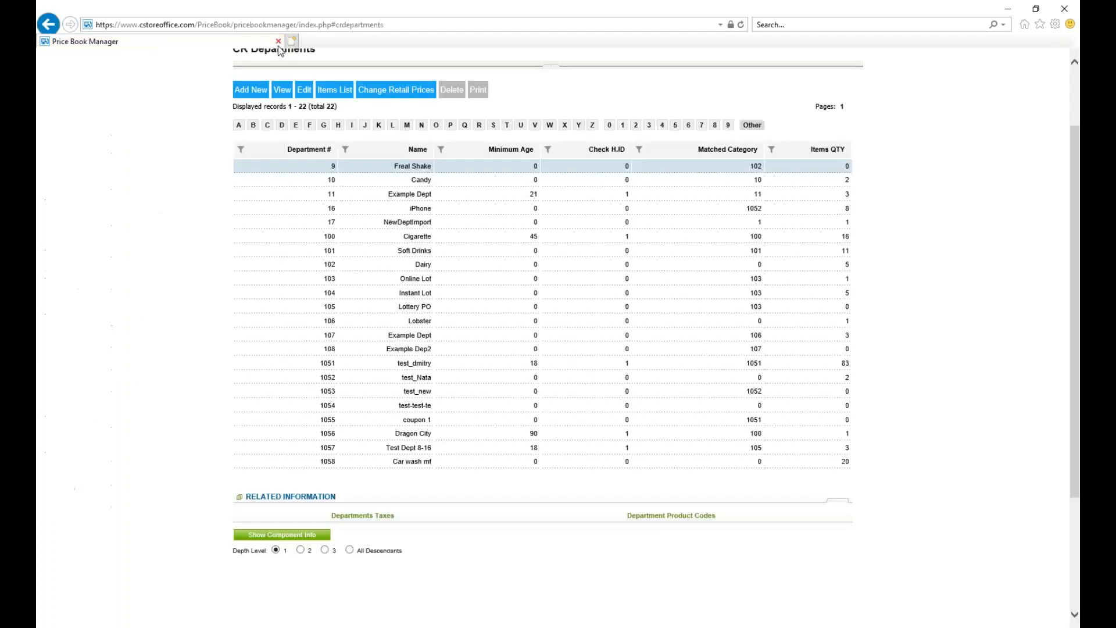
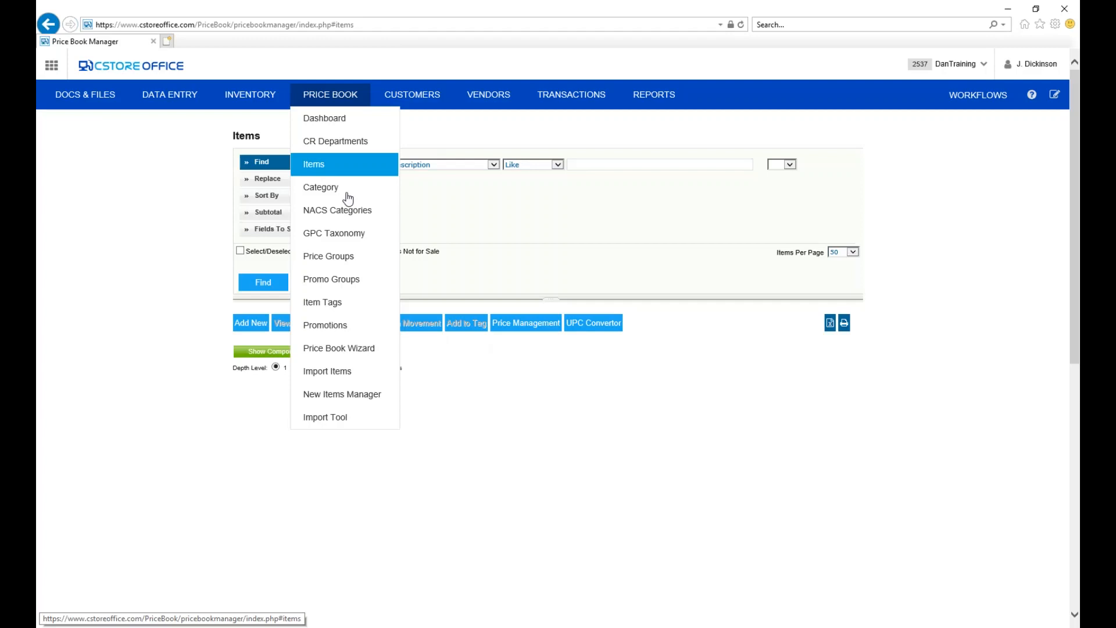
Add a new item to the price book with the description Blueberry Muffin.
{"action": "left_click", "coordinate": [252, 325]}
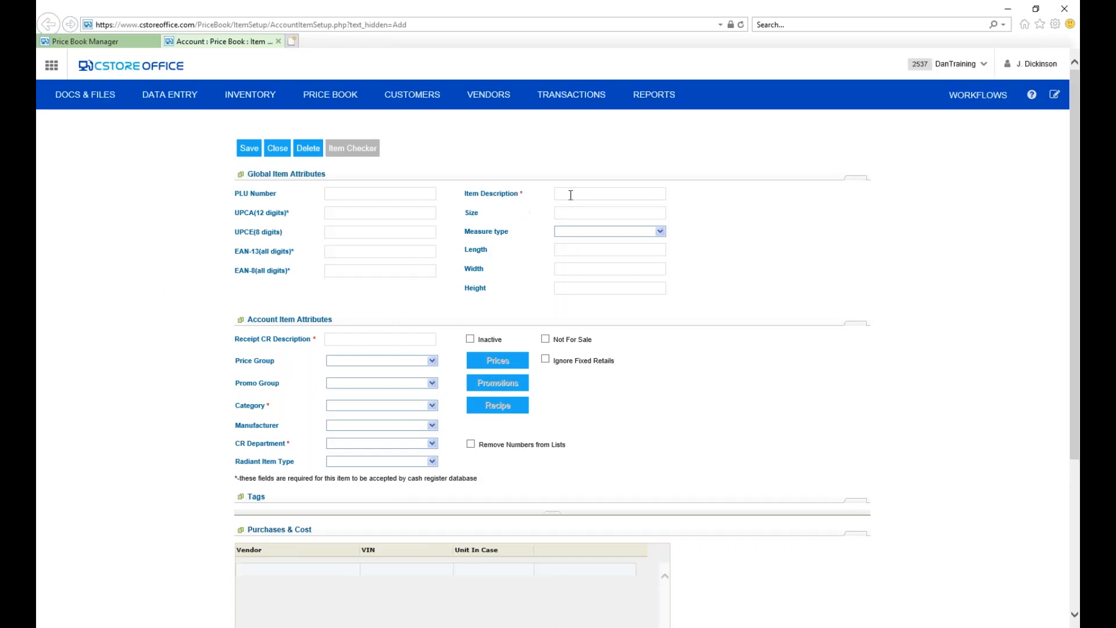
{"action": "type", "text": "Blueberry Muffin"}
{"action": "left_click", "coordinate": [662, 414]}
Assign the Blueberry Muffin item to category 11|Example Category and CR department 11|Example Dept.
{"action": "left_click", "coordinate": [434, 409]}
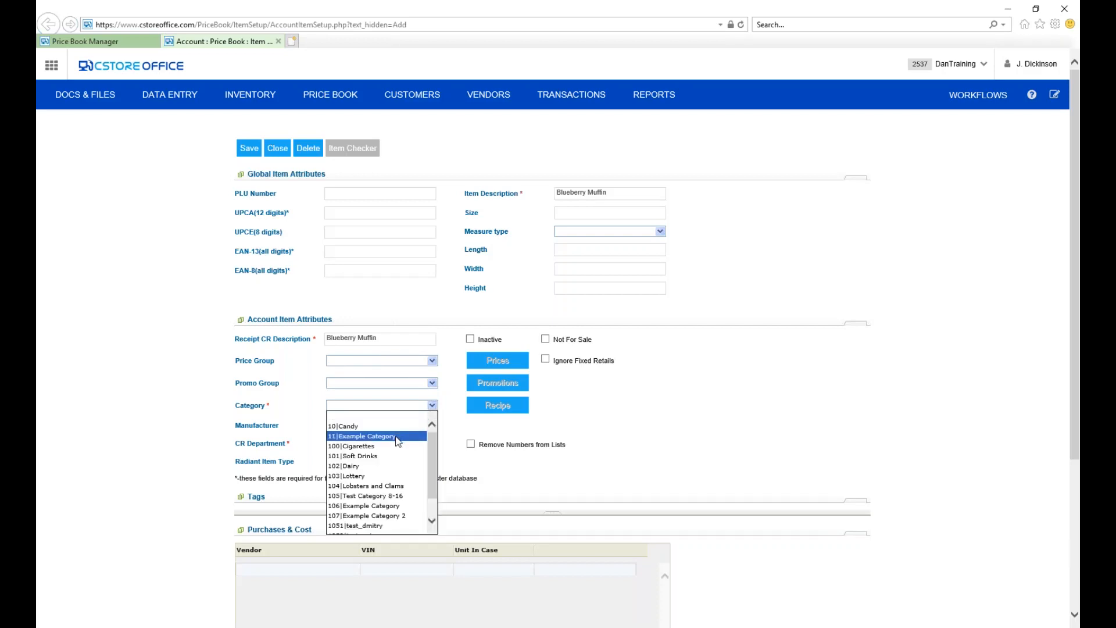
{"action": "left_click", "coordinate": [396, 438]}
{"action": "left_click", "coordinate": [434, 445]}
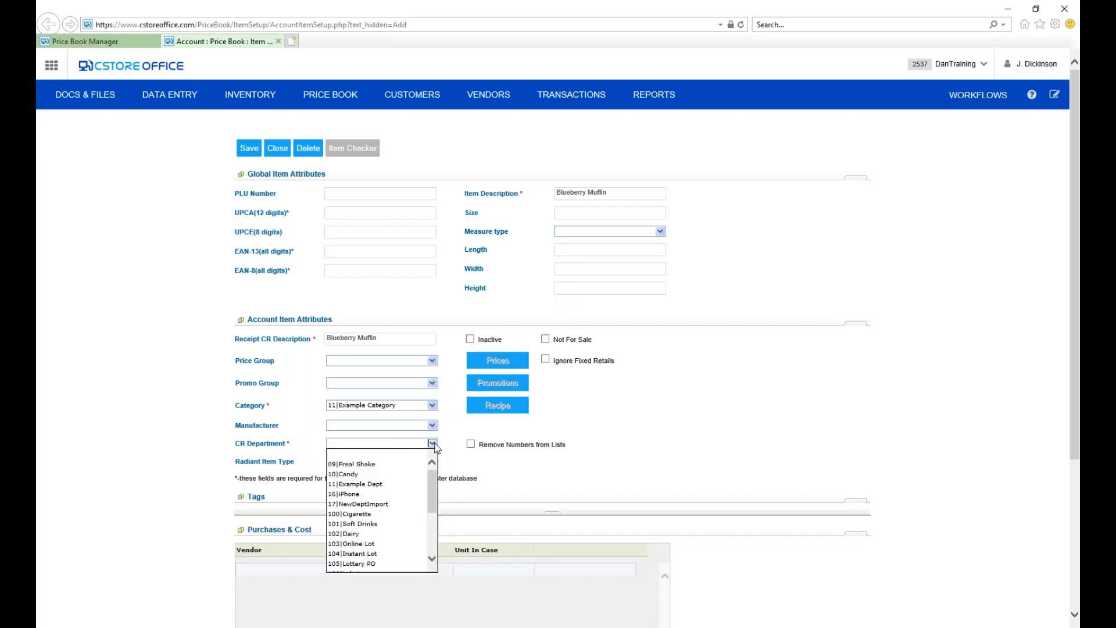
{"action": "left_click", "coordinate": [395, 491]}
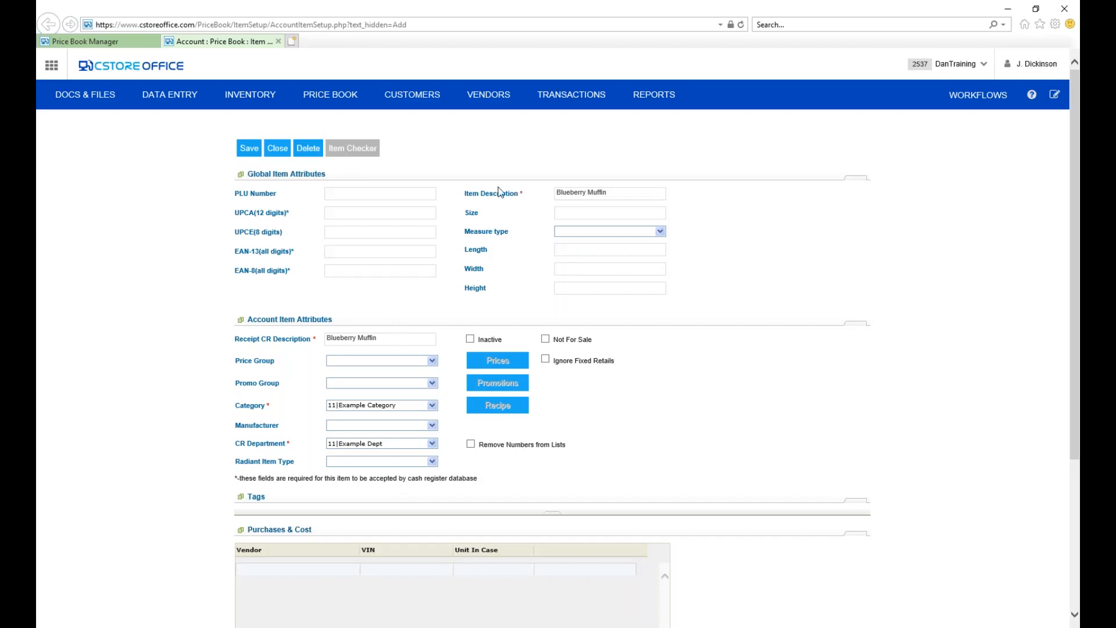
Give the Blueberry Muffin item PLU number 152 and save it.
{"action": "left_click", "coordinate": [369, 194]}
{"action": "type", "text": "123"}
{"action": "key", "text": "BackSpace"}
{"action": "key", "text": "BackSpace"}
{"action": "key", "text": "BackSpace"}
{"action": "type", "text": "152"}
{"action": "left_click", "coordinate": [249, 149]}
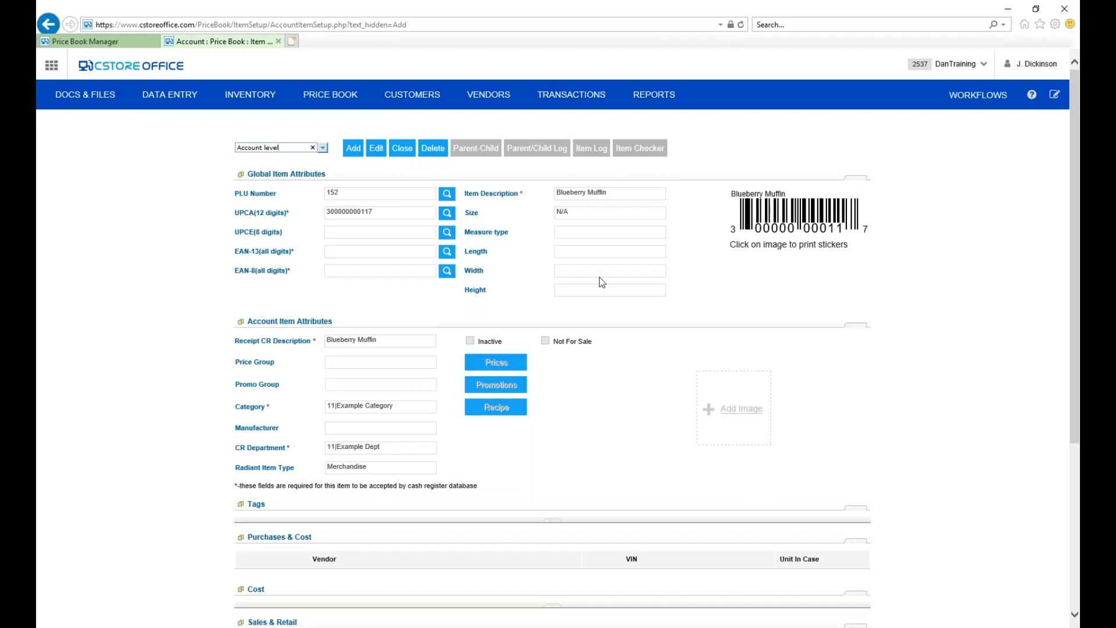
Start another new item with the description Floor Cleaner.
{"action": "left_click", "coordinate": [354, 150]}
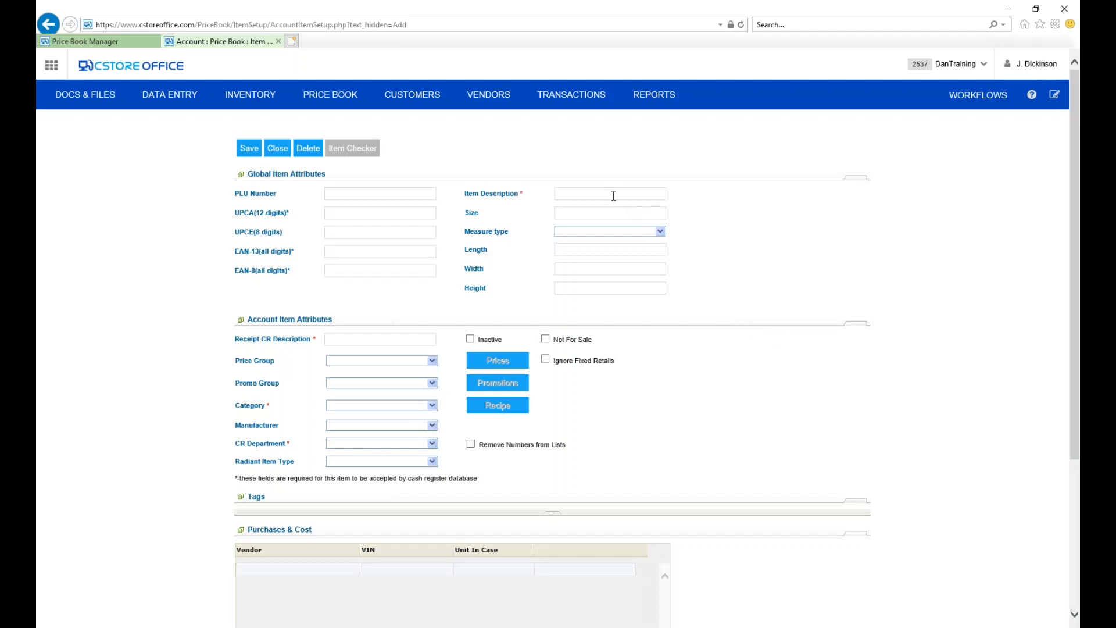
{"action": "type", "text": "Floor Cleaner"}
{"action": "left_click", "coordinate": [384, 339]}
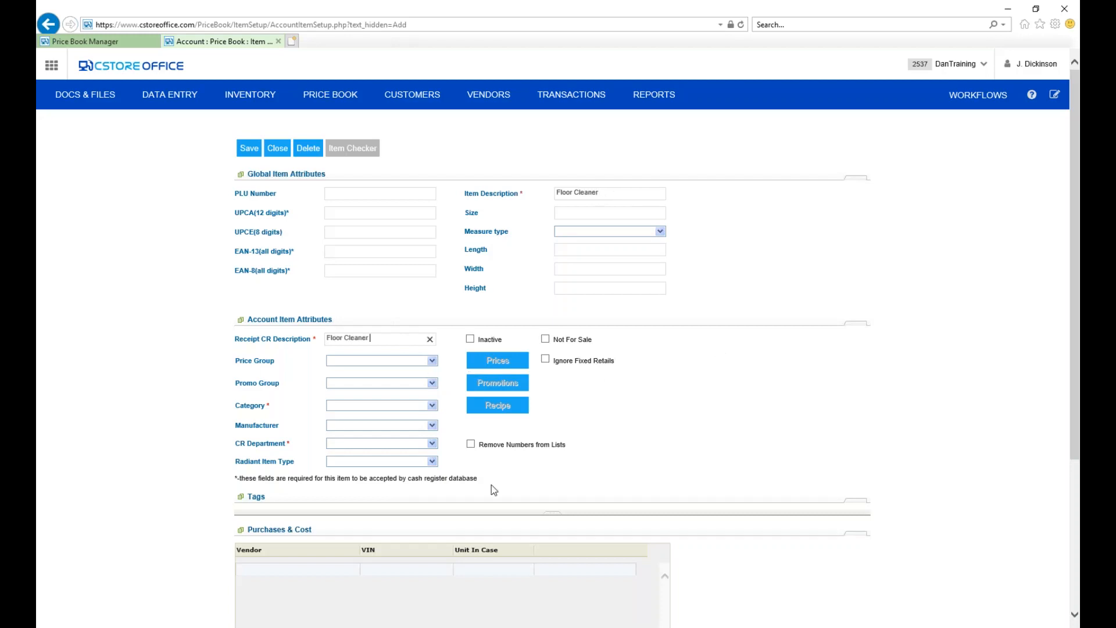
Assign Floor Cleaner to category 11|Example Category and CR department 11|Example Dept, and save it with an auto-generated system UPC.
{"action": "left_click", "coordinate": [432, 405]}
{"action": "left_click", "coordinate": [378, 436]}
{"action": "left_click", "coordinate": [432, 443]}
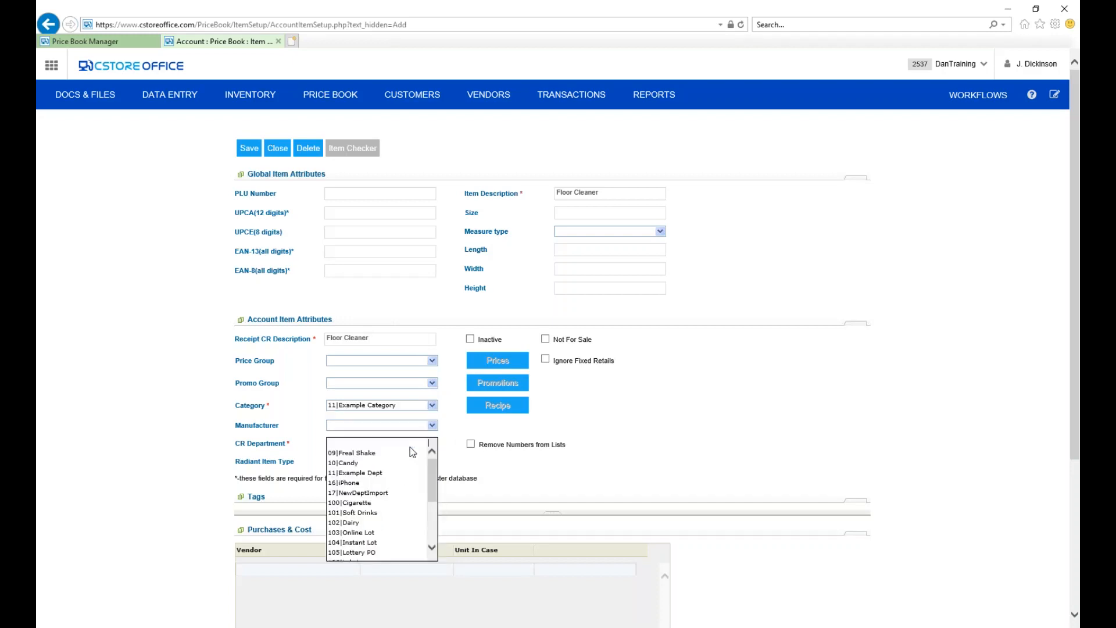
{"action": "left_click", "coordinate": [393, 483]}
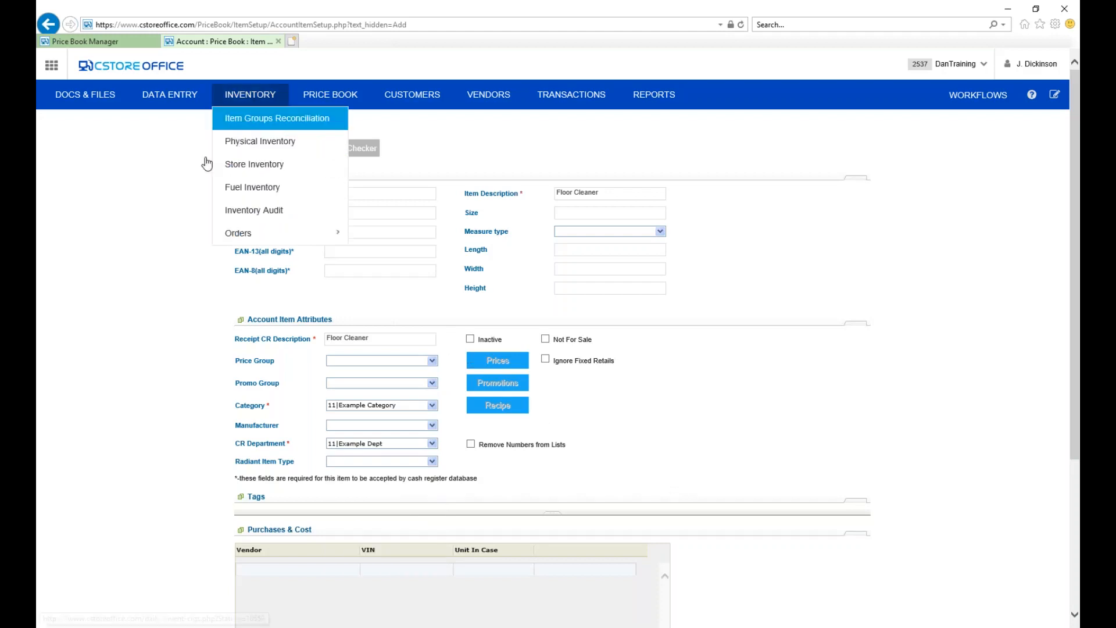
{"action": "left_click", "coordinate": [248, 150]}
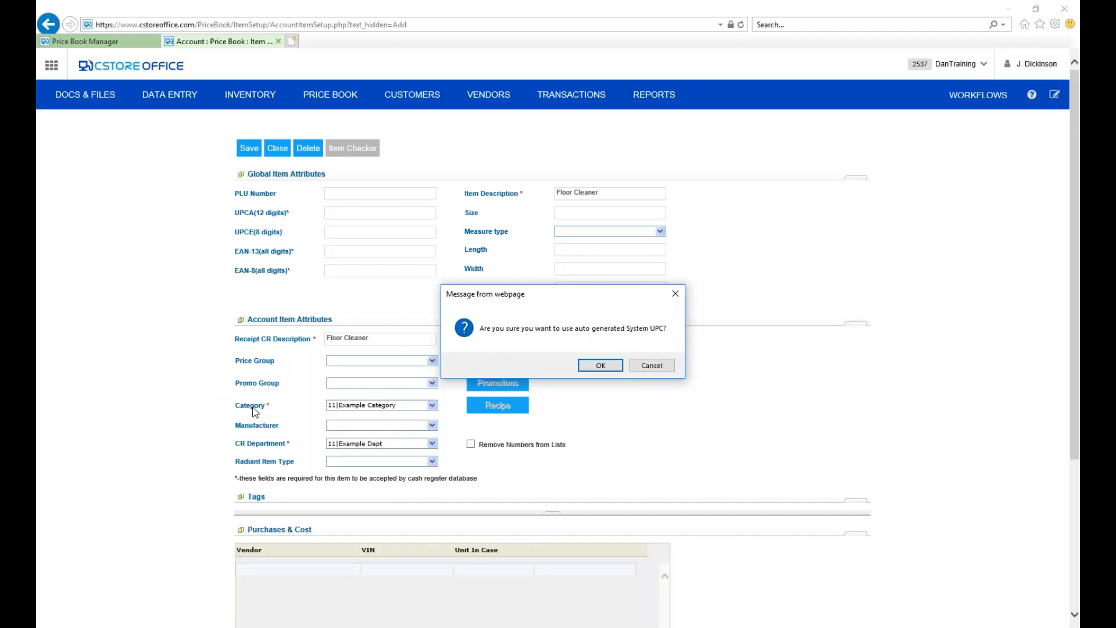
{"action": "left_click", "coordinate": [590, 367]}
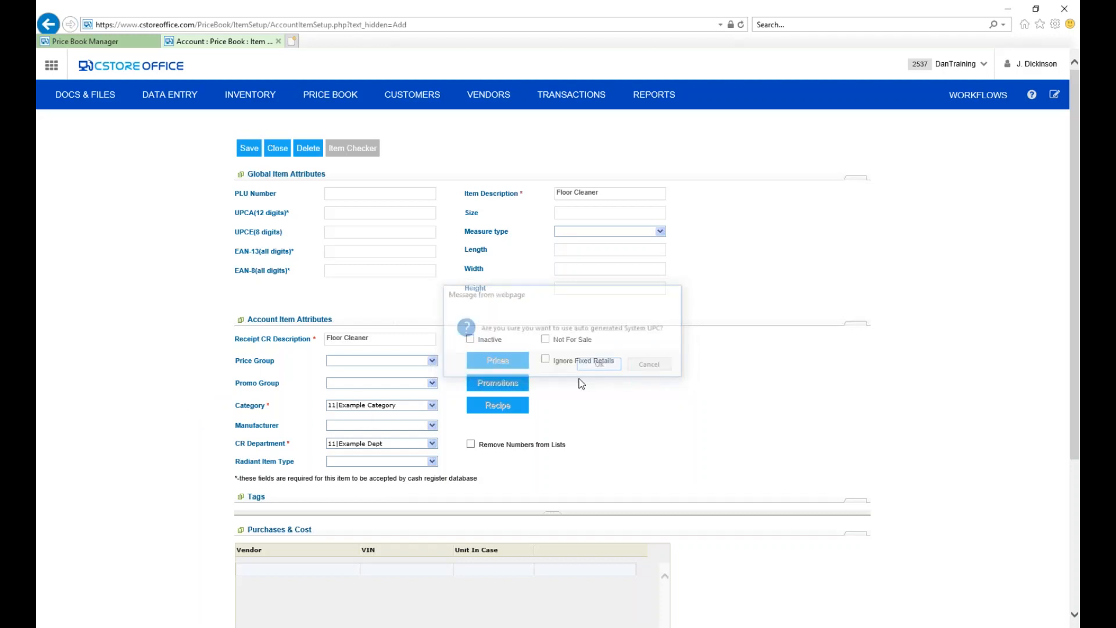